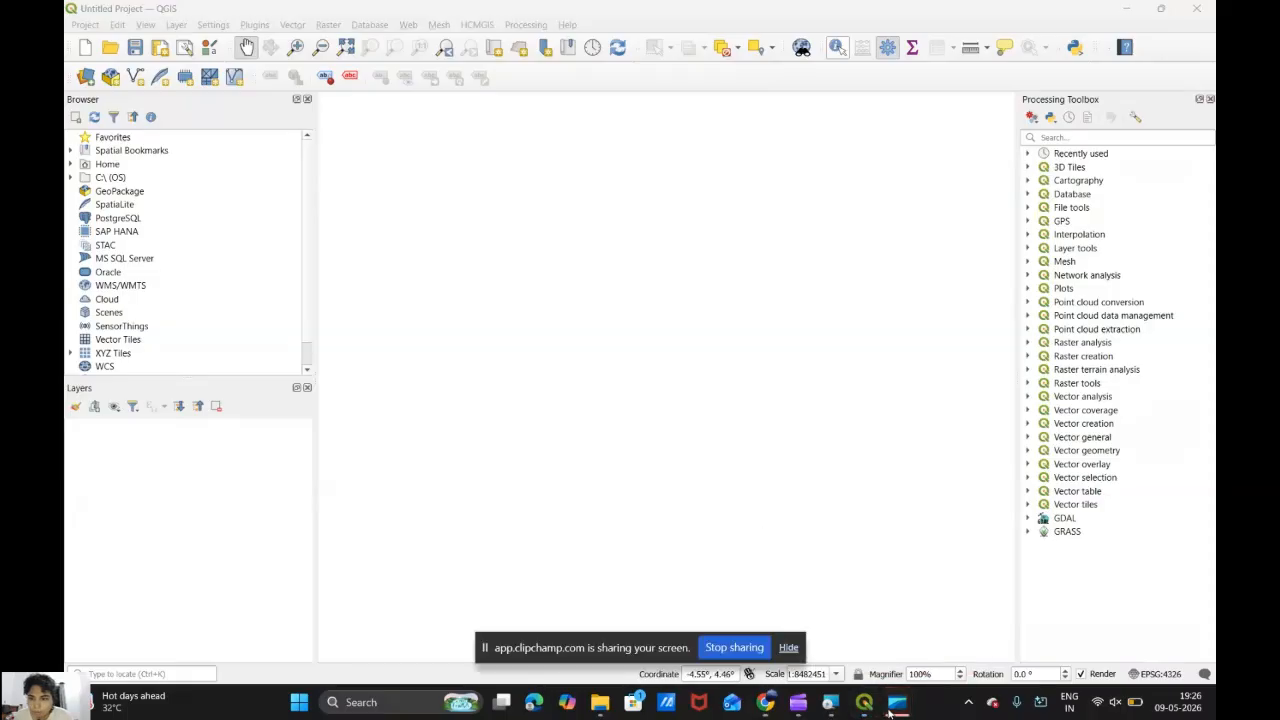
click(834, 705)
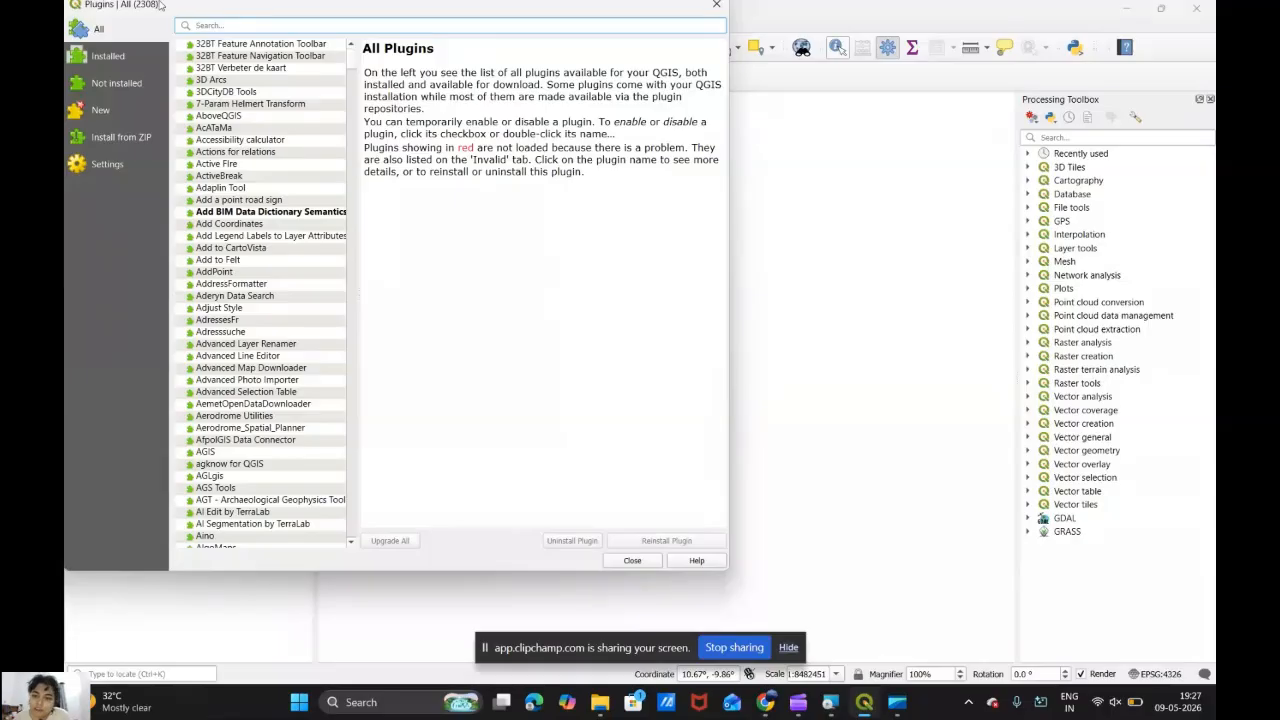
drag(192, 12, 421, 45)
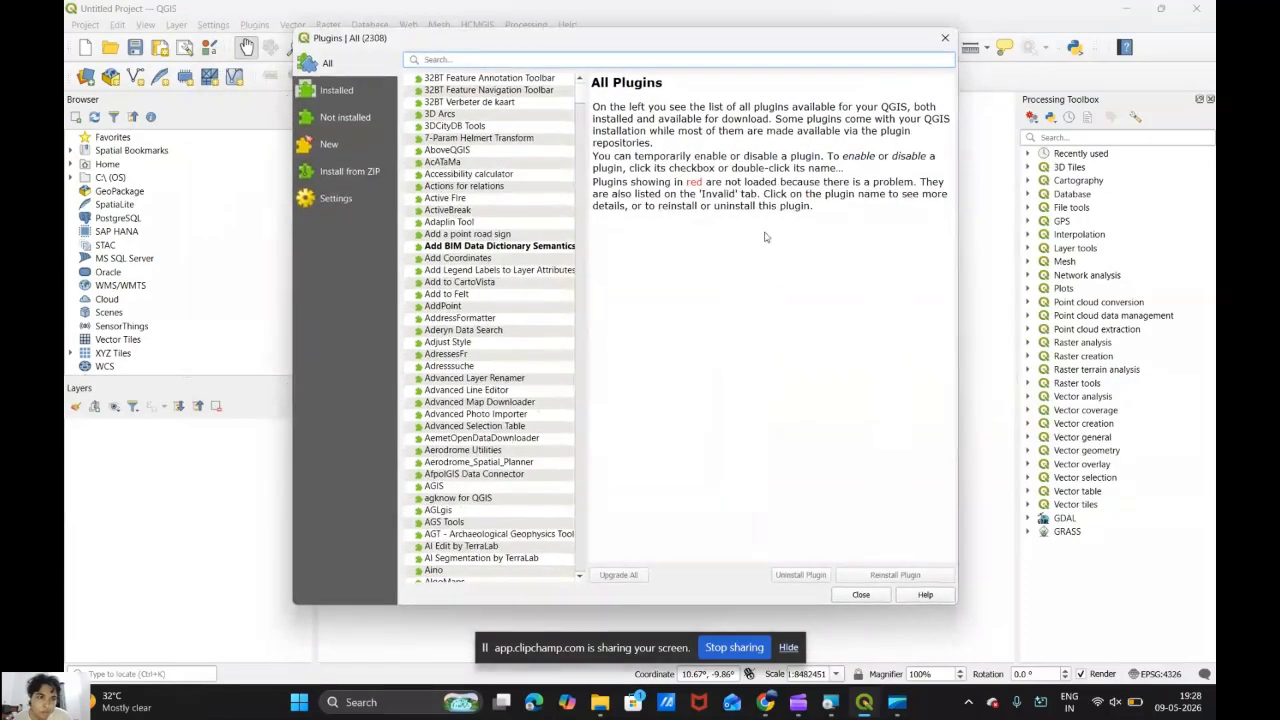
click(944, 38)
- Open the plugin manager and look through its all, installed, not-installed and install-from-ZIP sections
click(254, 25)
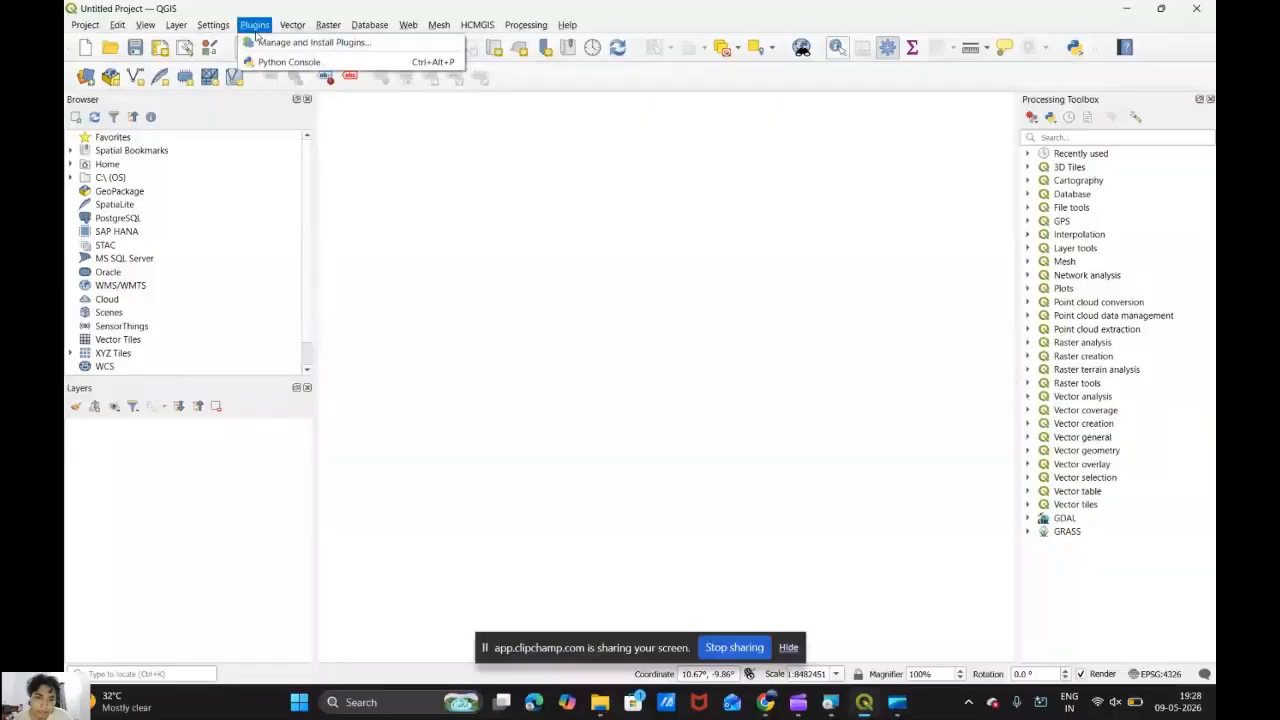
click(272, 46)
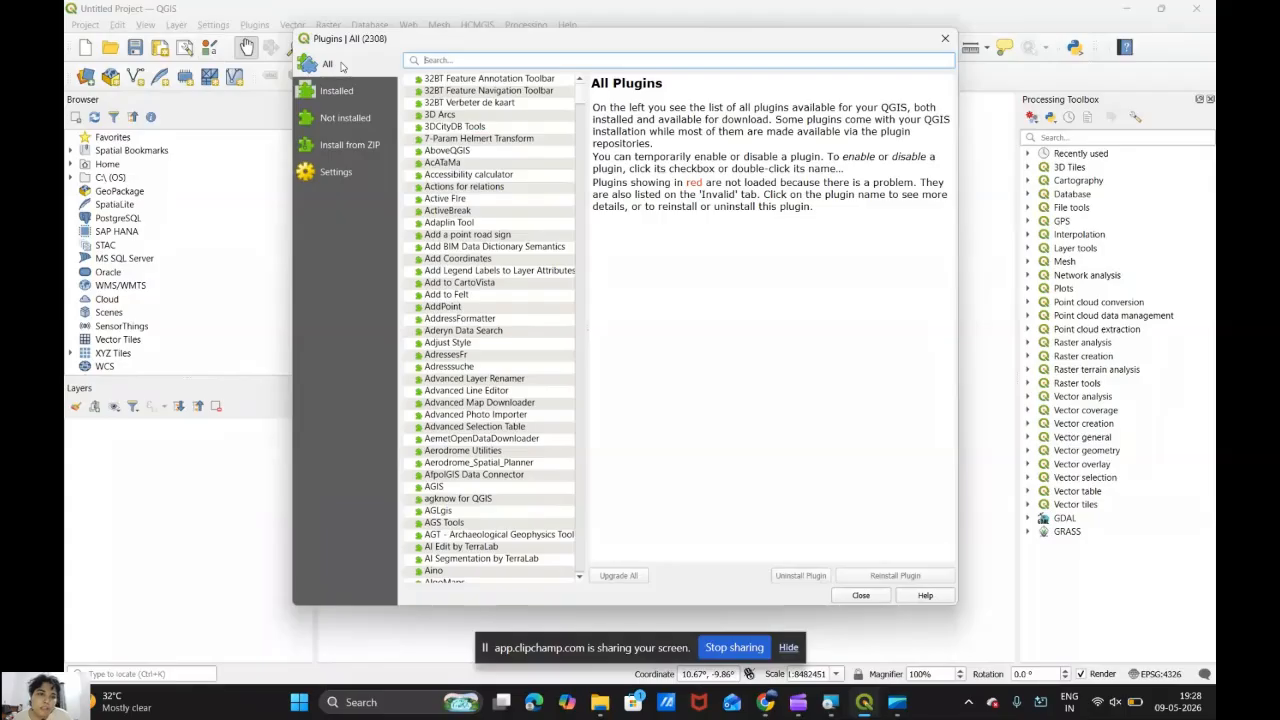
click(345, 92)
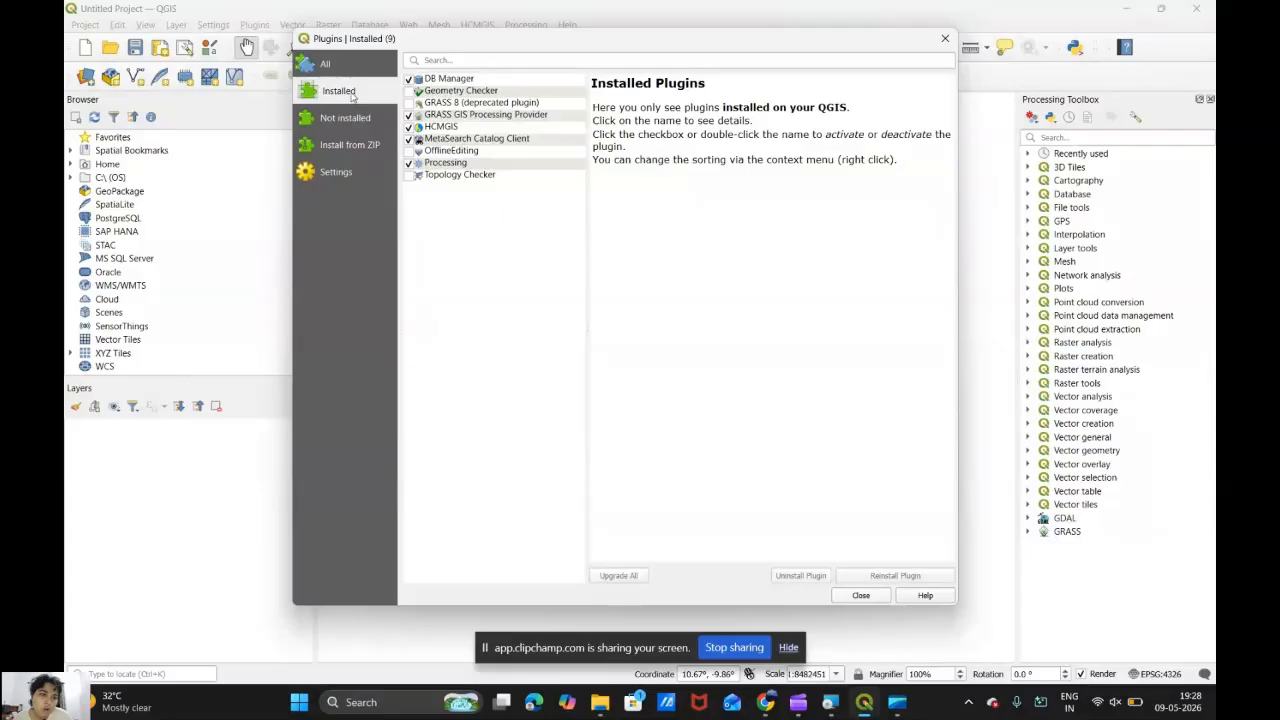
click(338, 68)
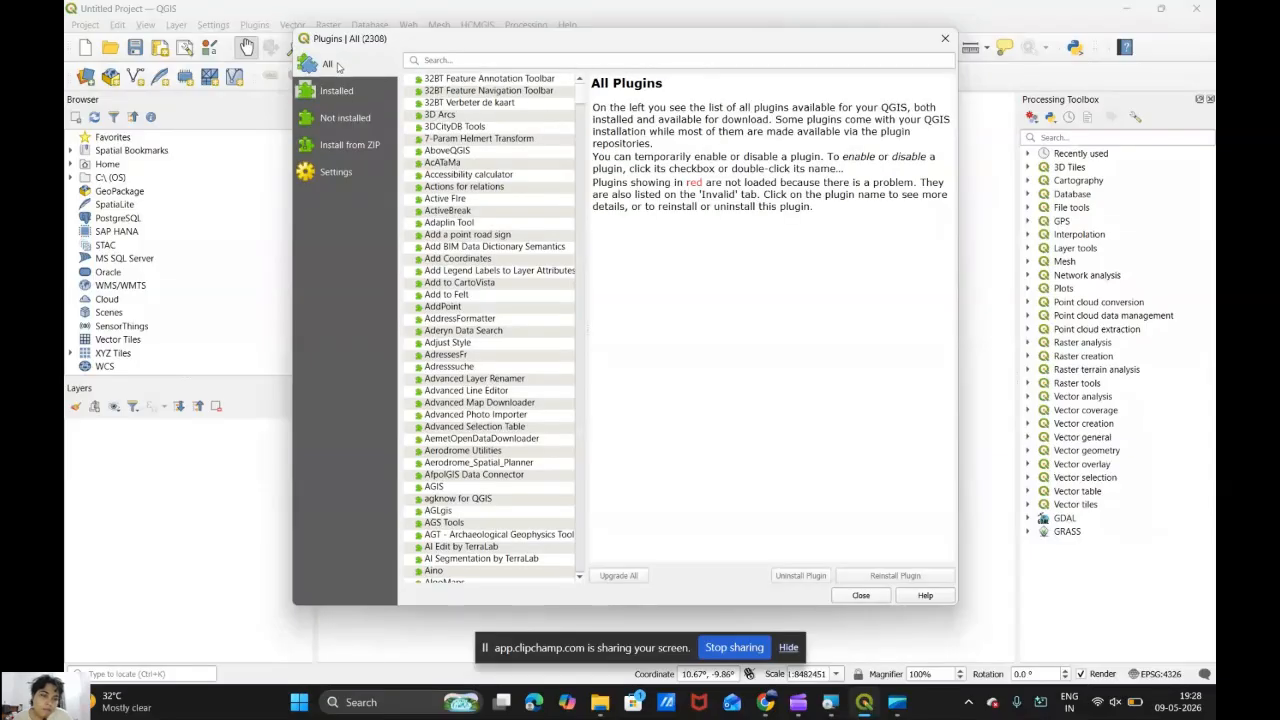
click(340, 94)
click(344, 122)
click(347, 146)
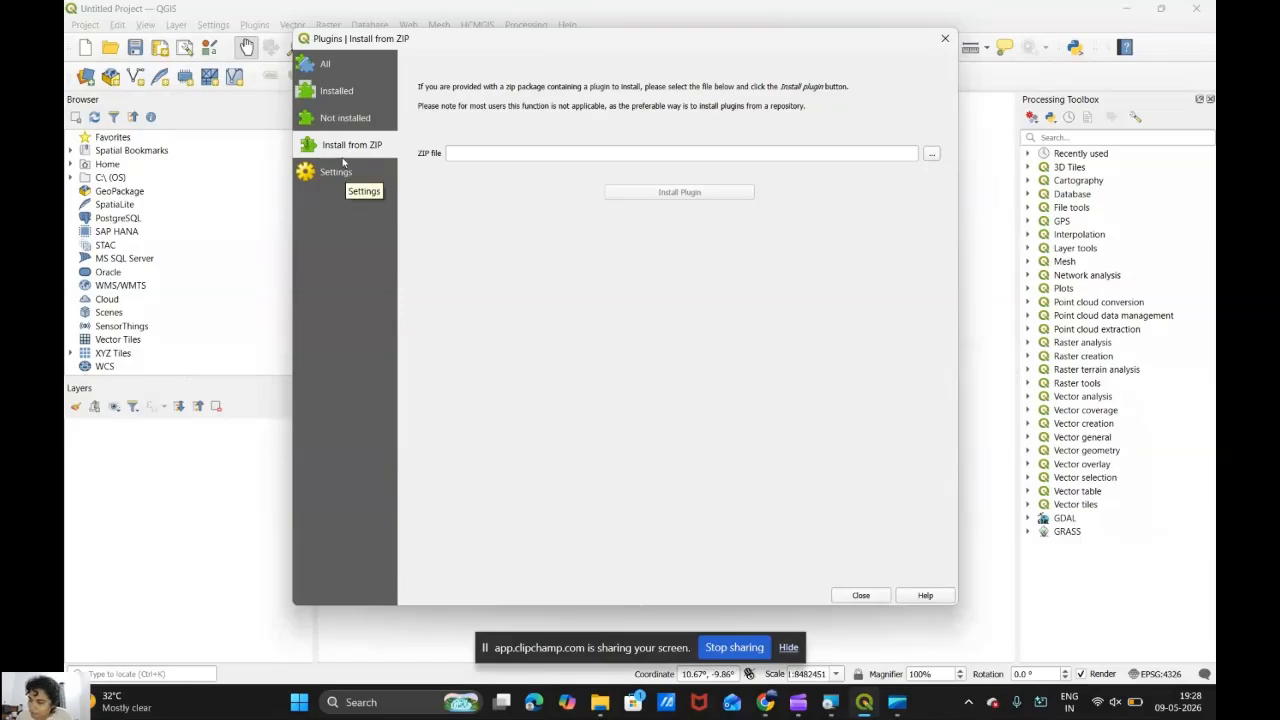
click(343, 65)
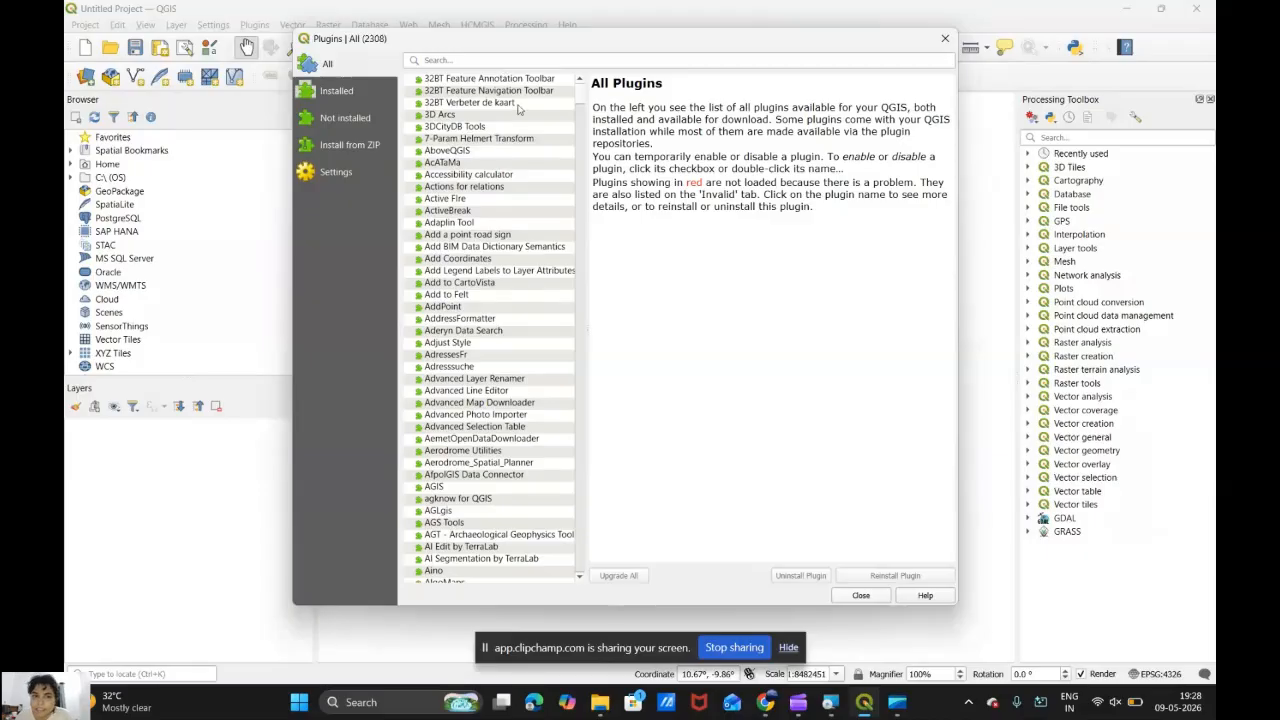
click(328, 92)
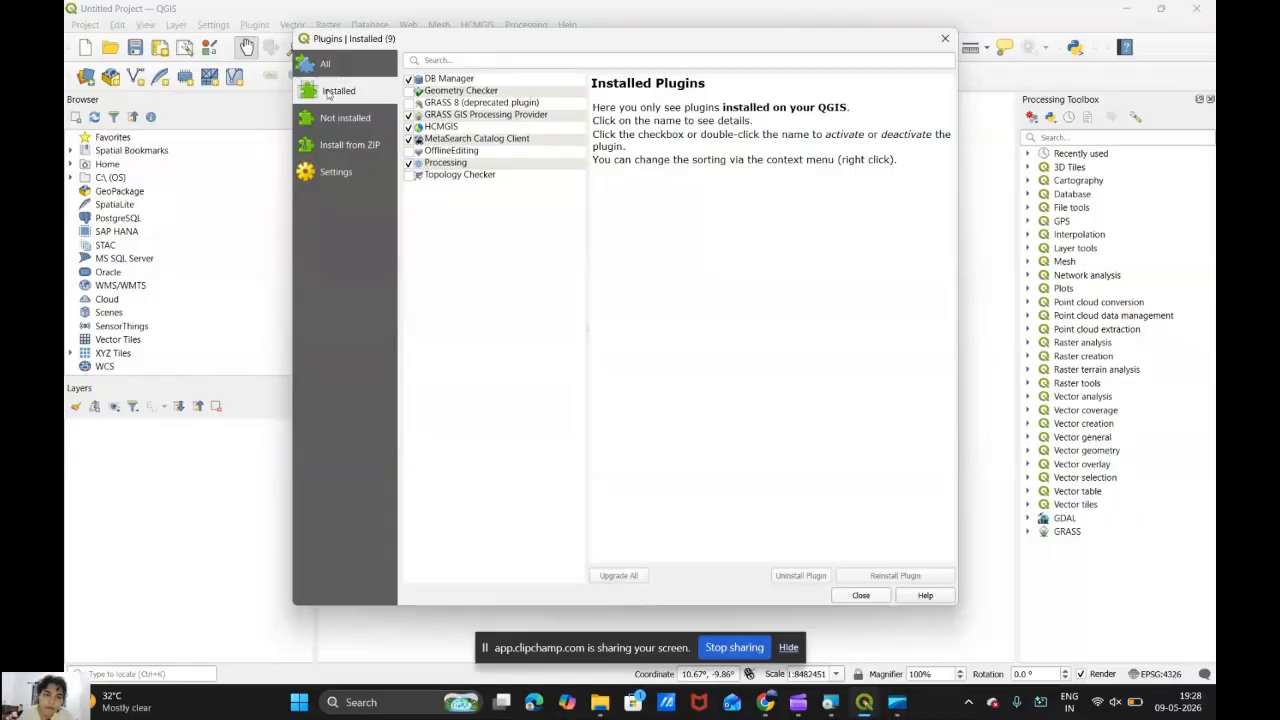
- Search all available plugins for HCMGIS and show the details of the HCMGIS plugin
click(470, 59)
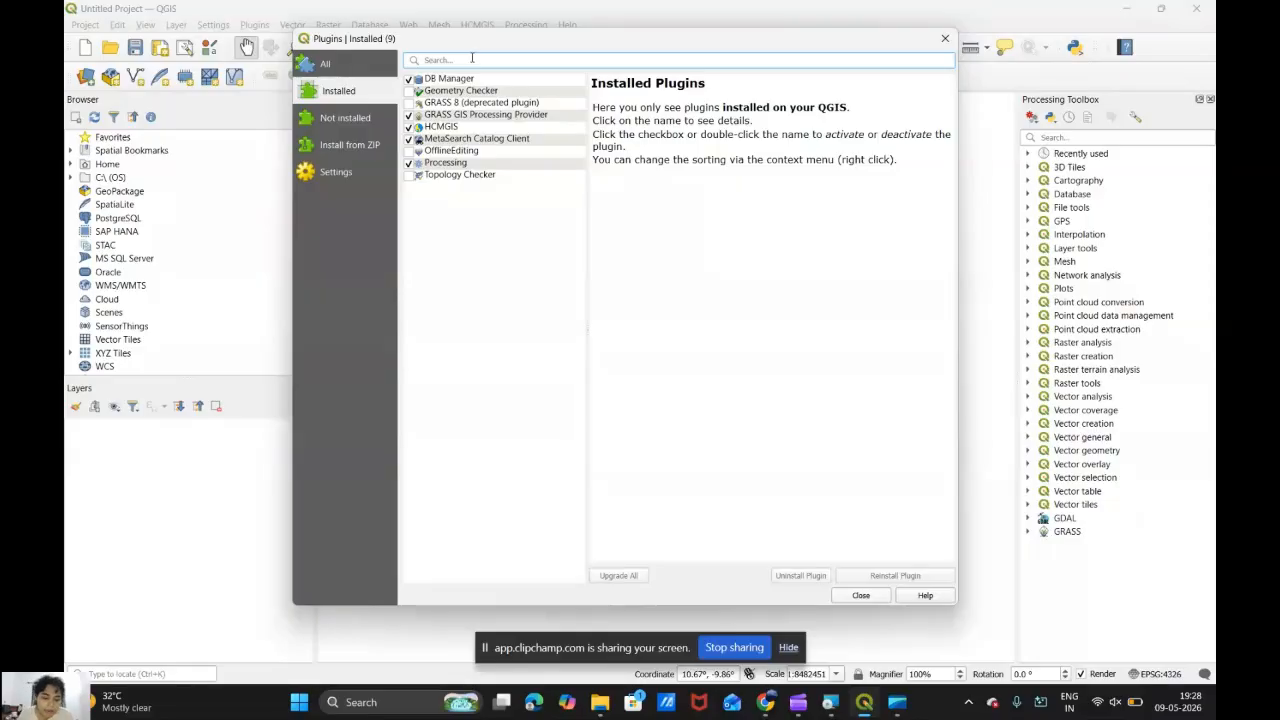
click(348, 72)
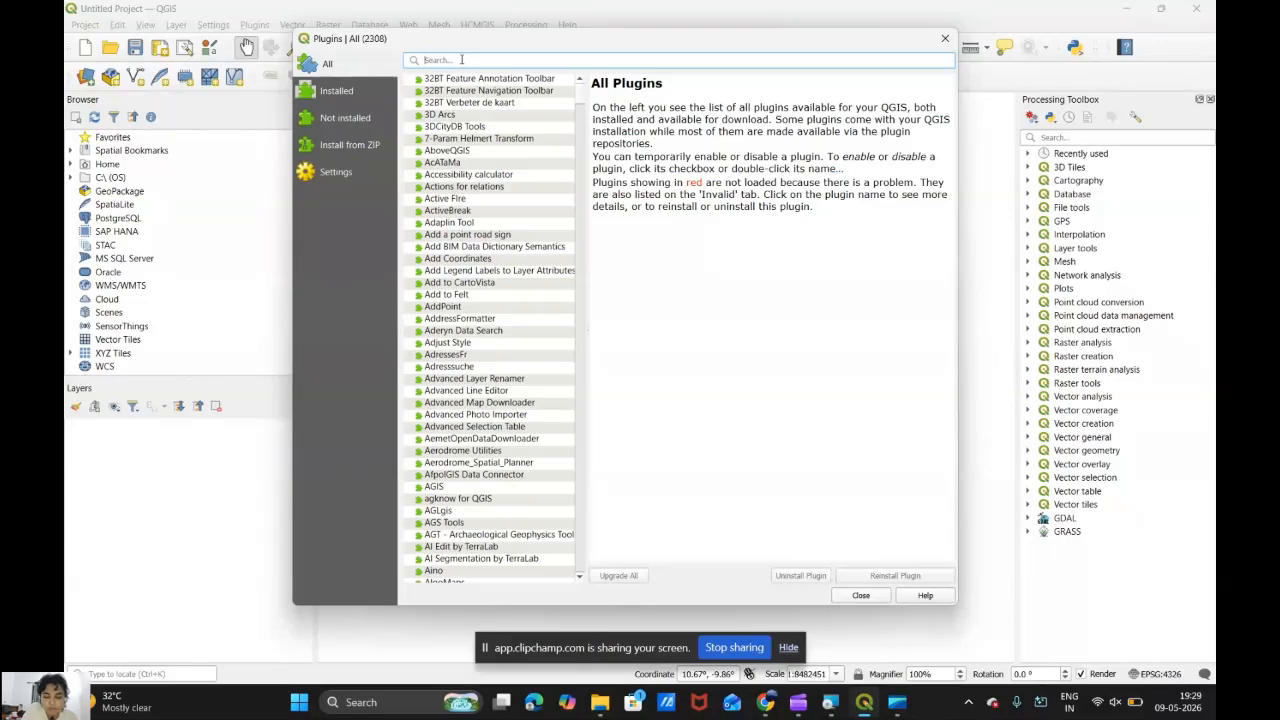
text(HC)
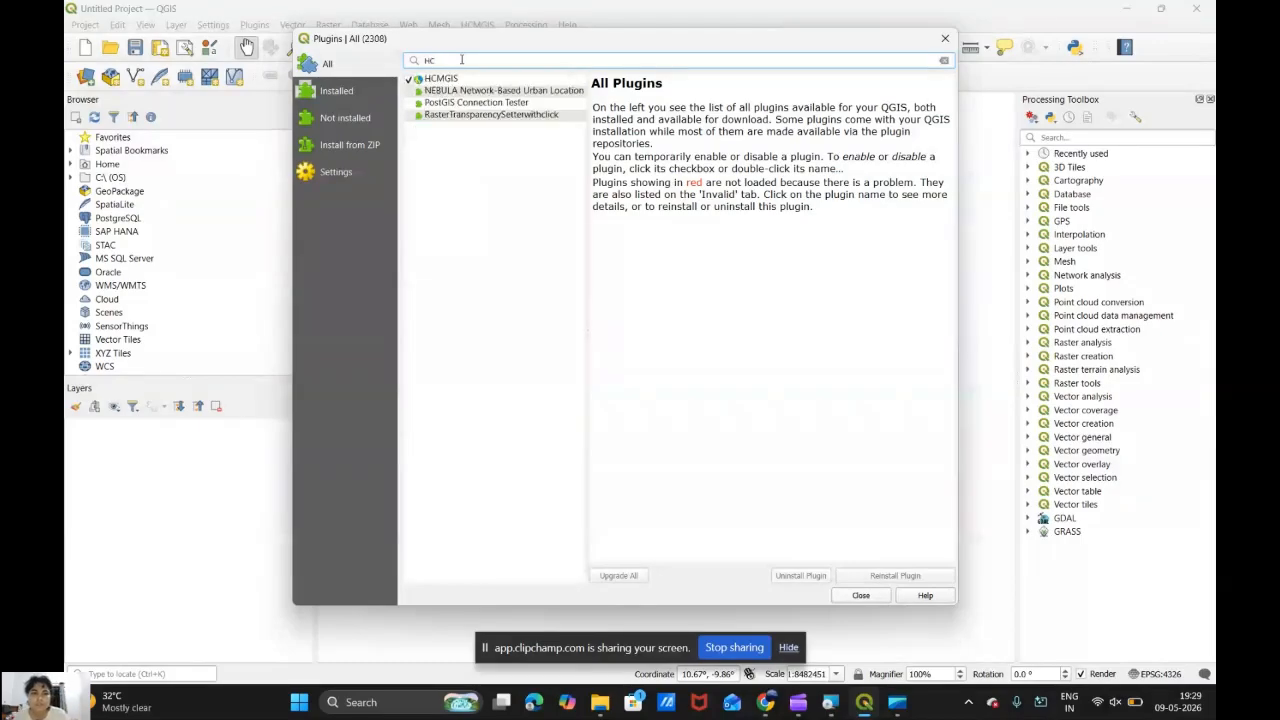
text(MGIS)
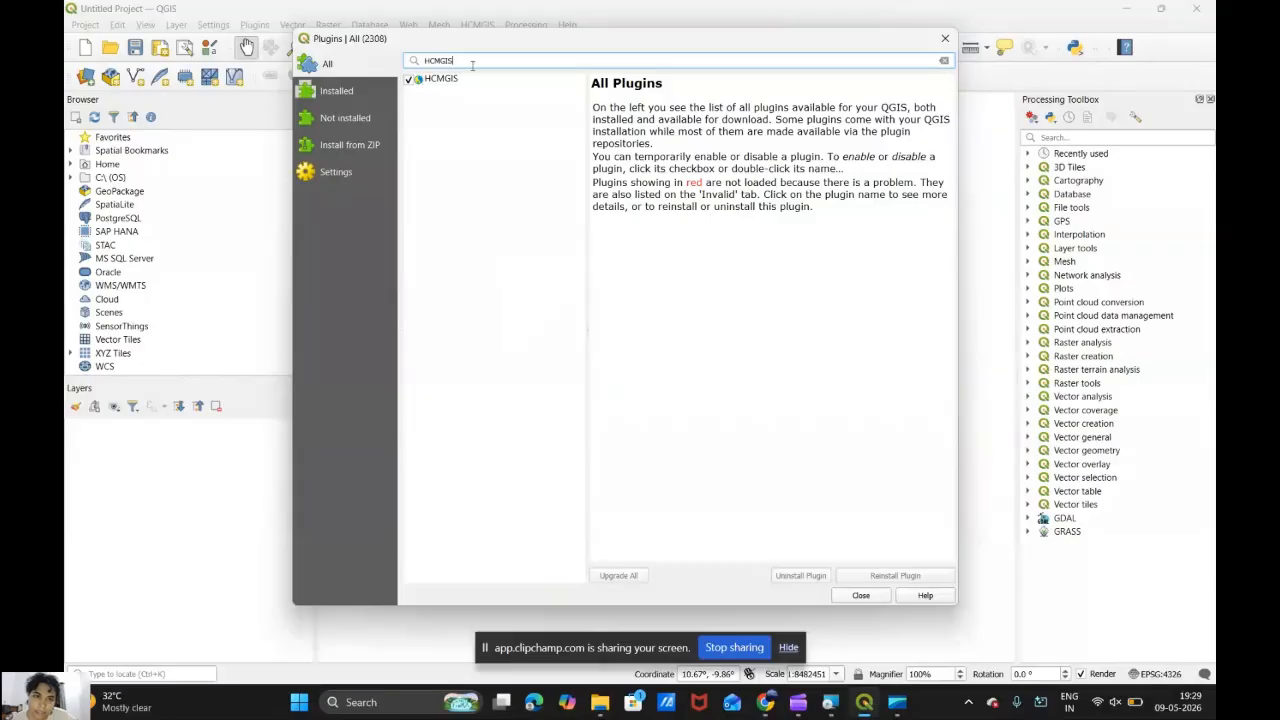
click(440, 80)
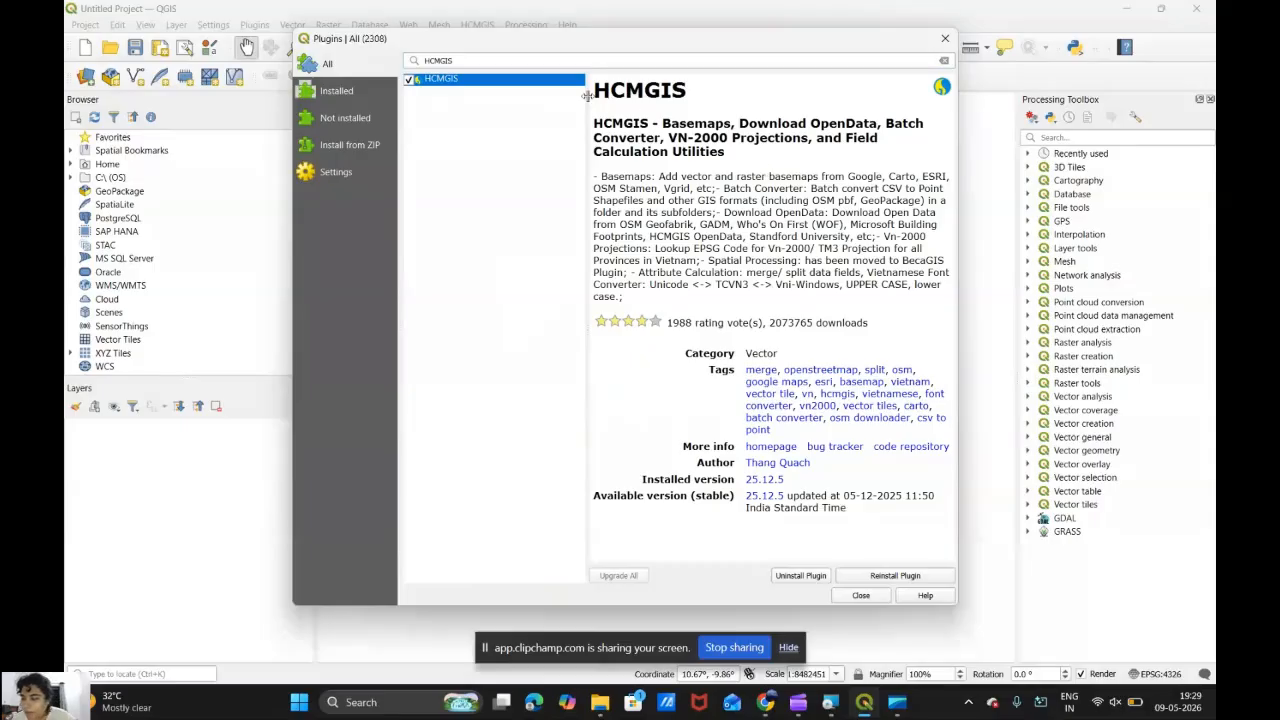
- Reinstall the HCMGIS plugin after reading its description, and close the plugin manager
drag(594, 90, 885, 325)
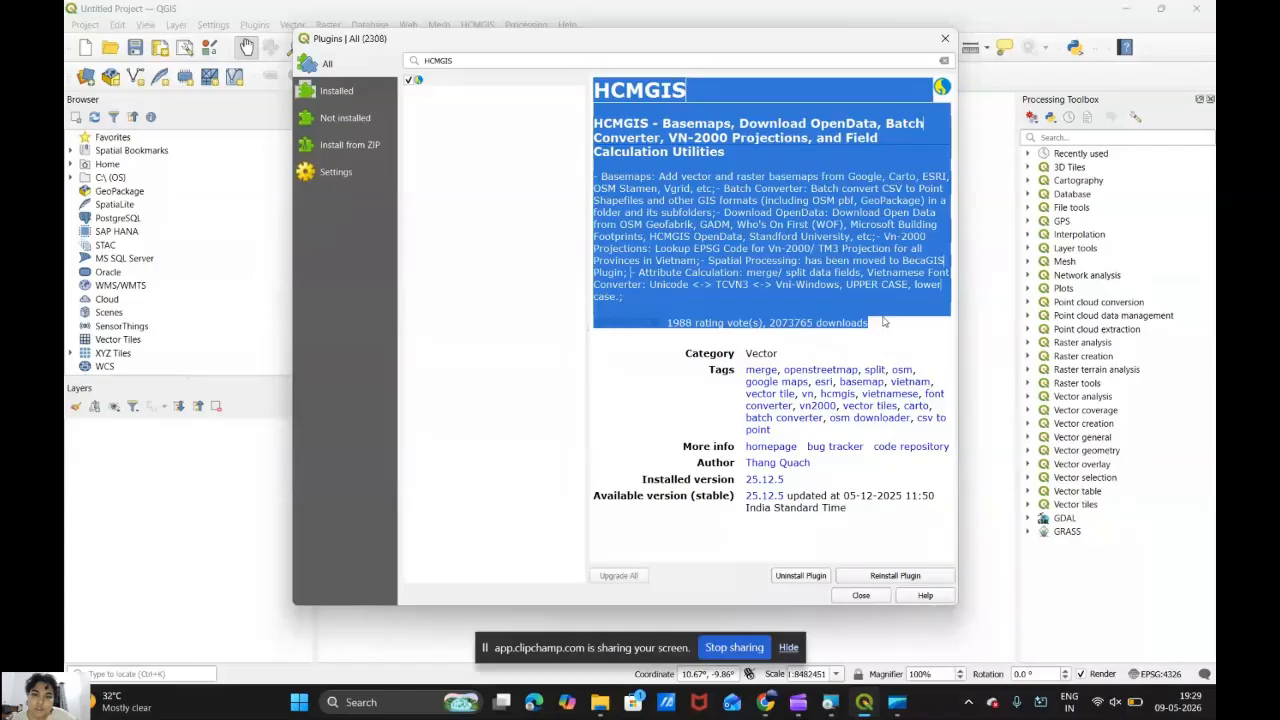
click(604, 122)
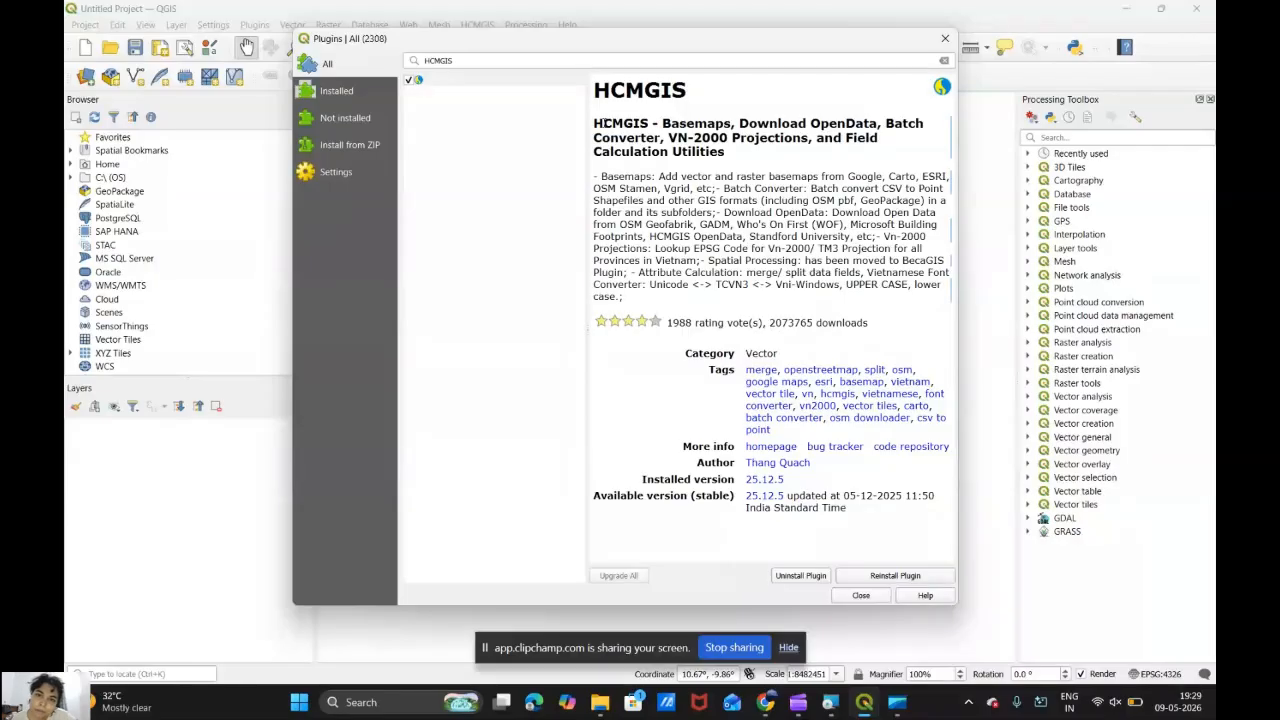
drag(664, 123, 759, 145)
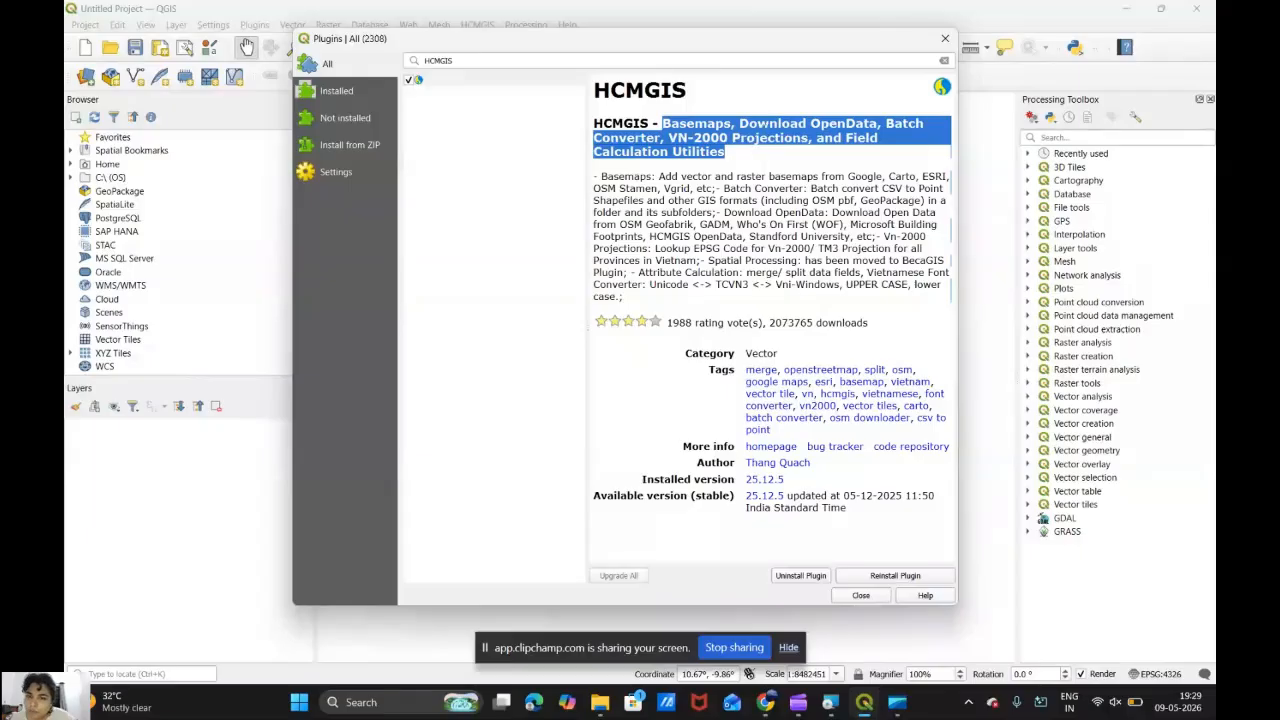
click(642, 151)
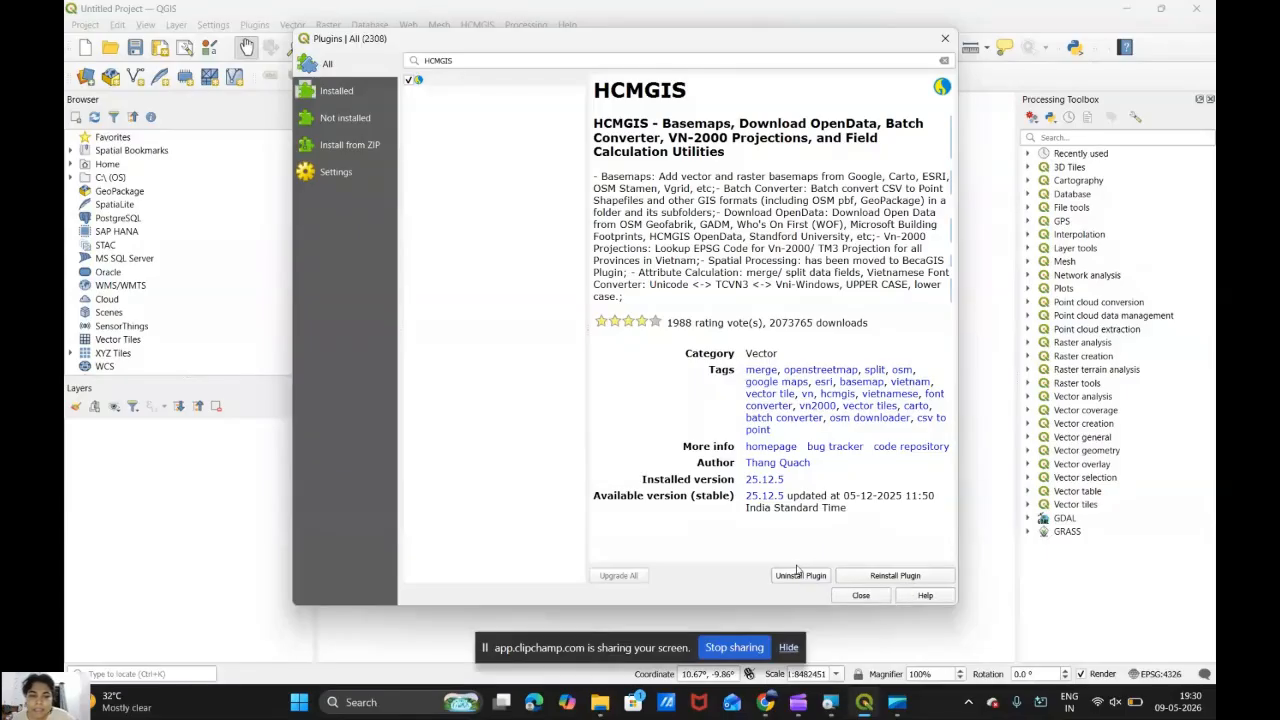
click(852, 578)
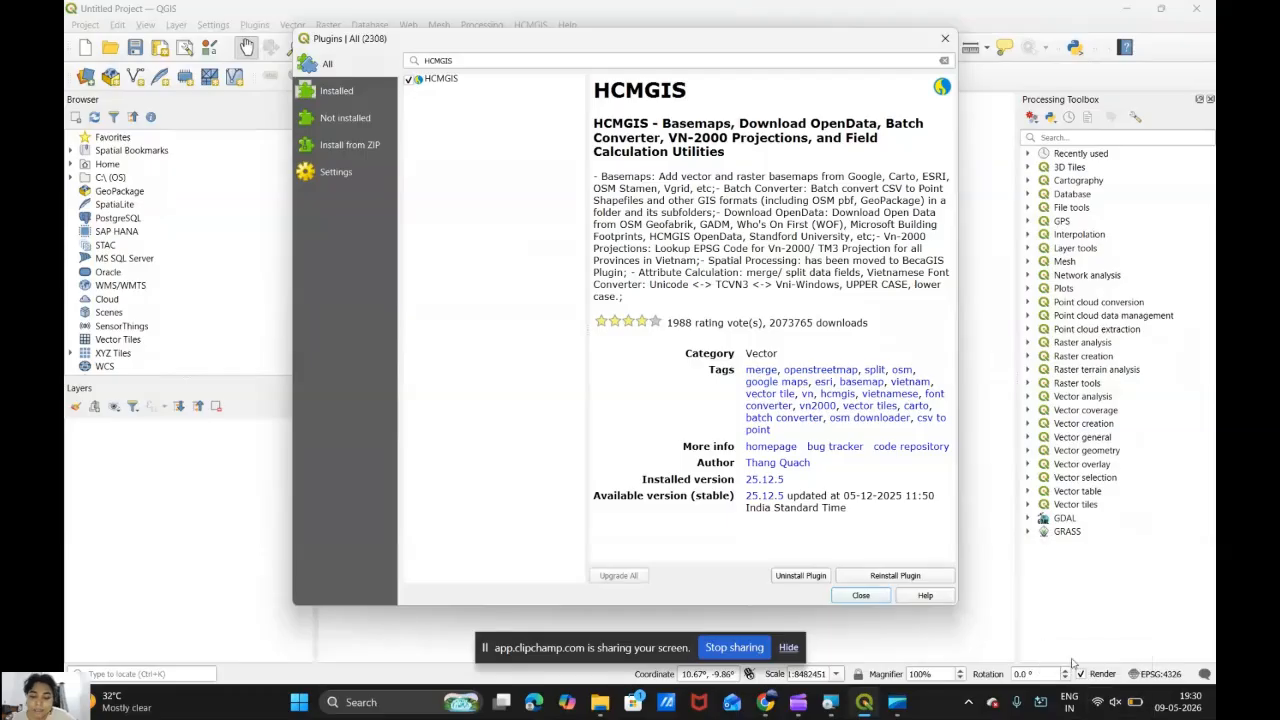
click(862, 596)
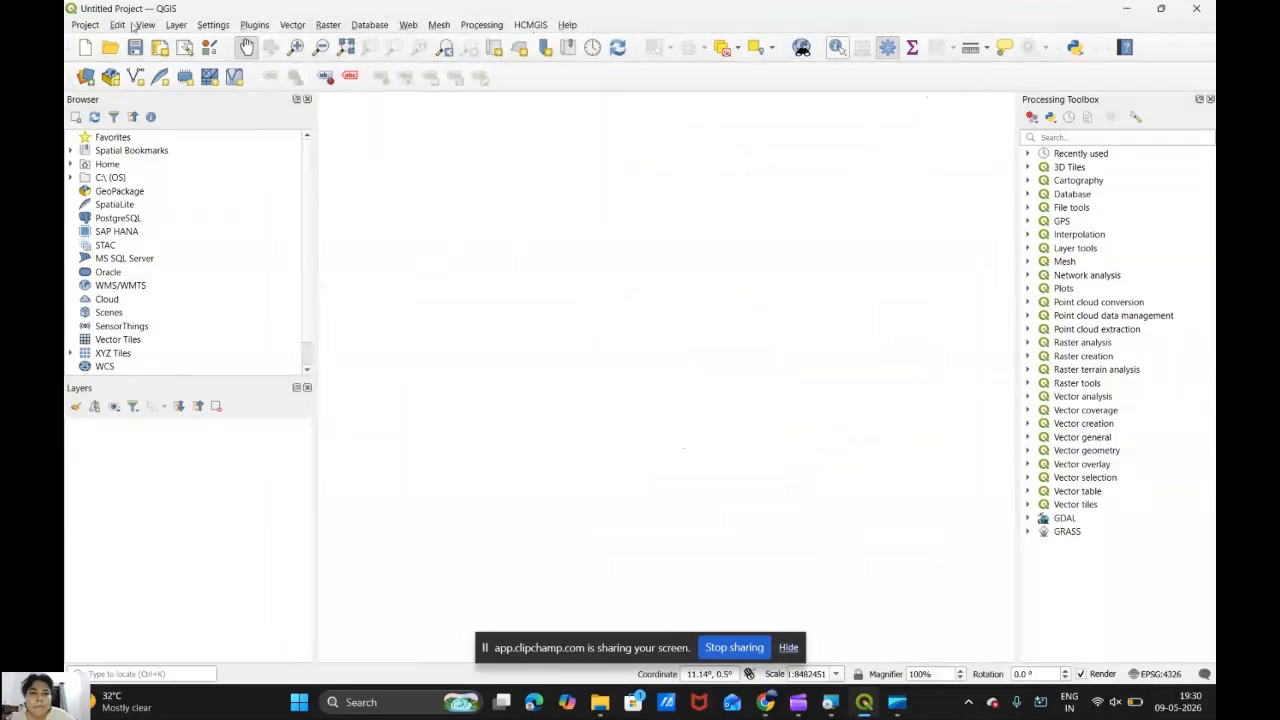
- Add the Google Satellite basemap to the project with the HCMGIS plugin
click(532, 25)
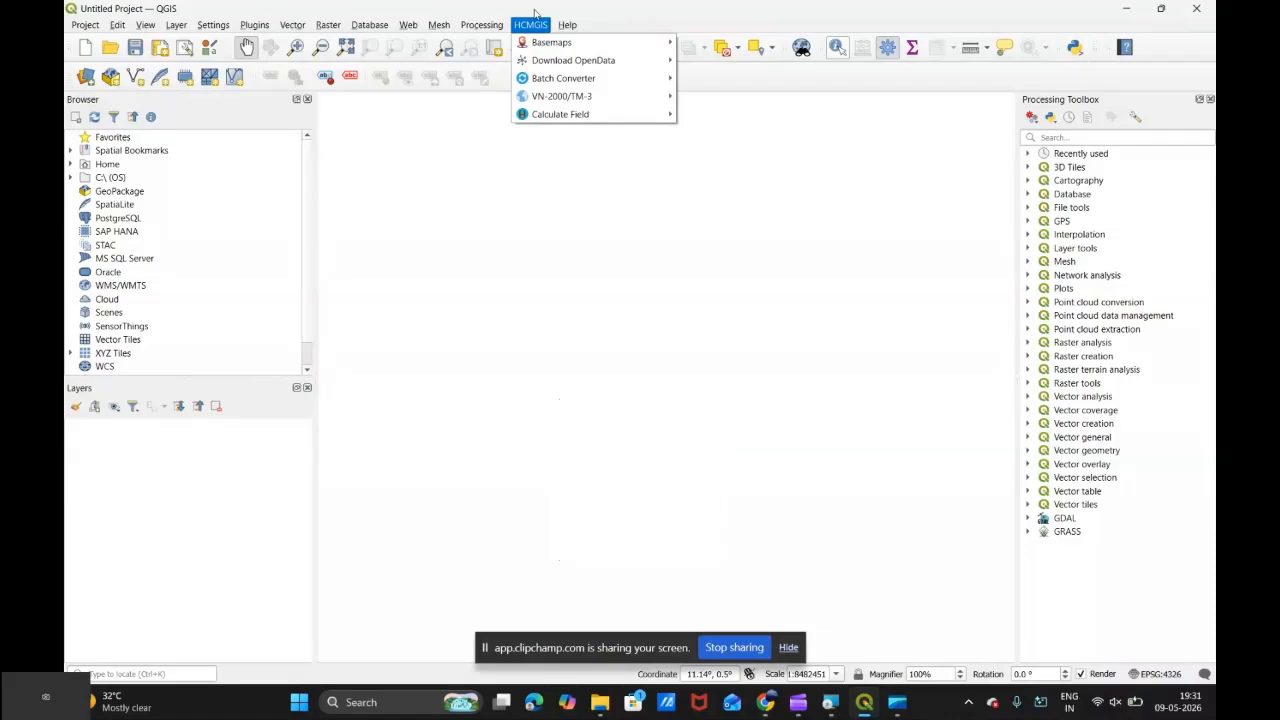
click(633, 14)
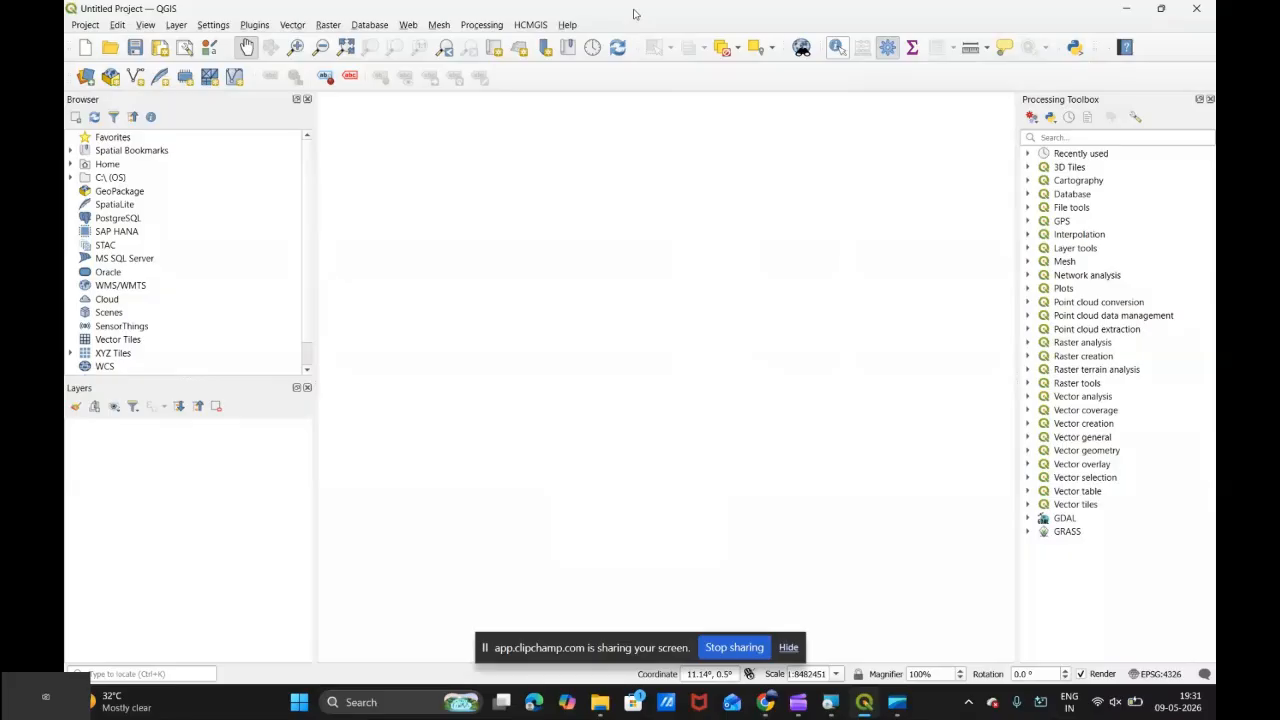
click(535, 24)
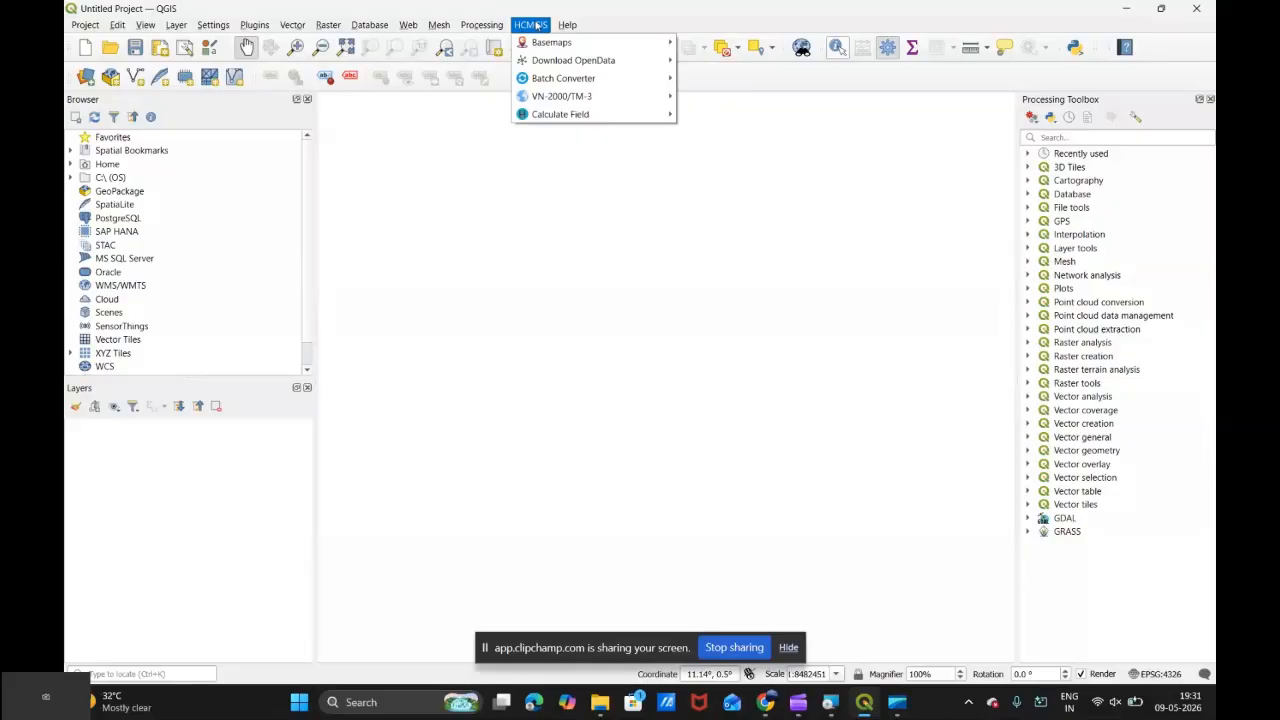
mouse_move(538, 42)
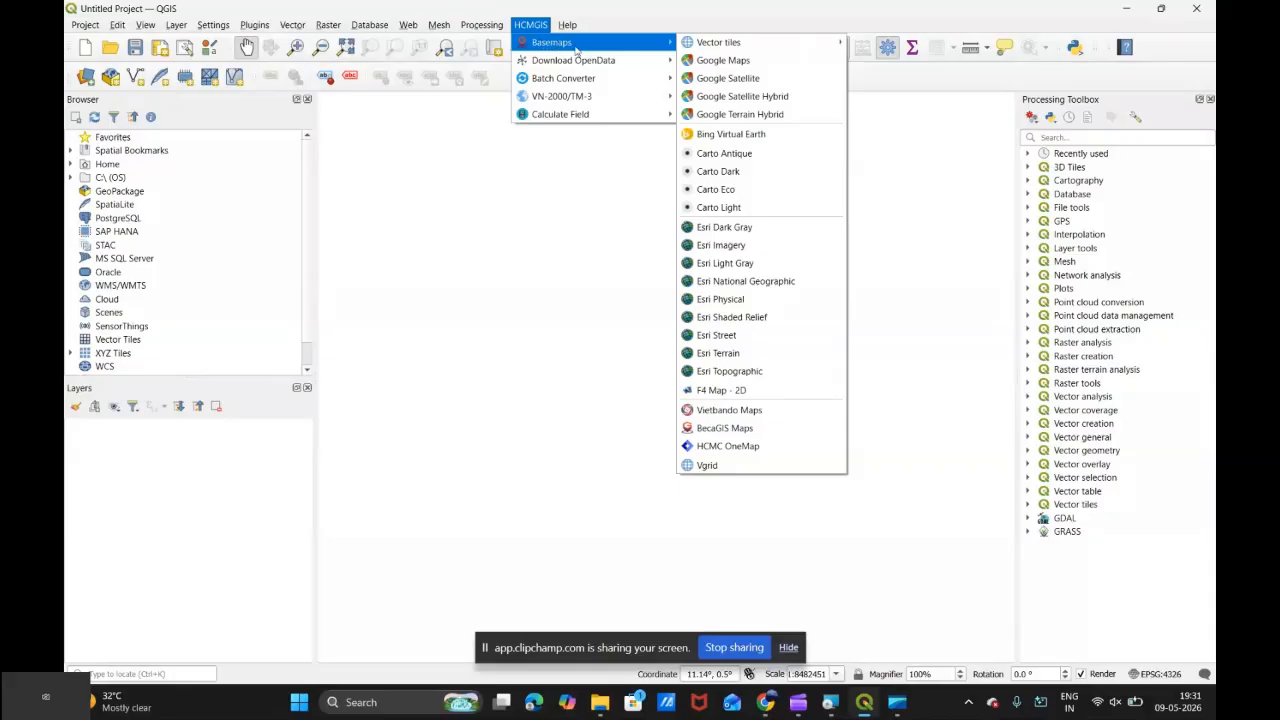
mouse_move(654, 50)
click(730, 78)
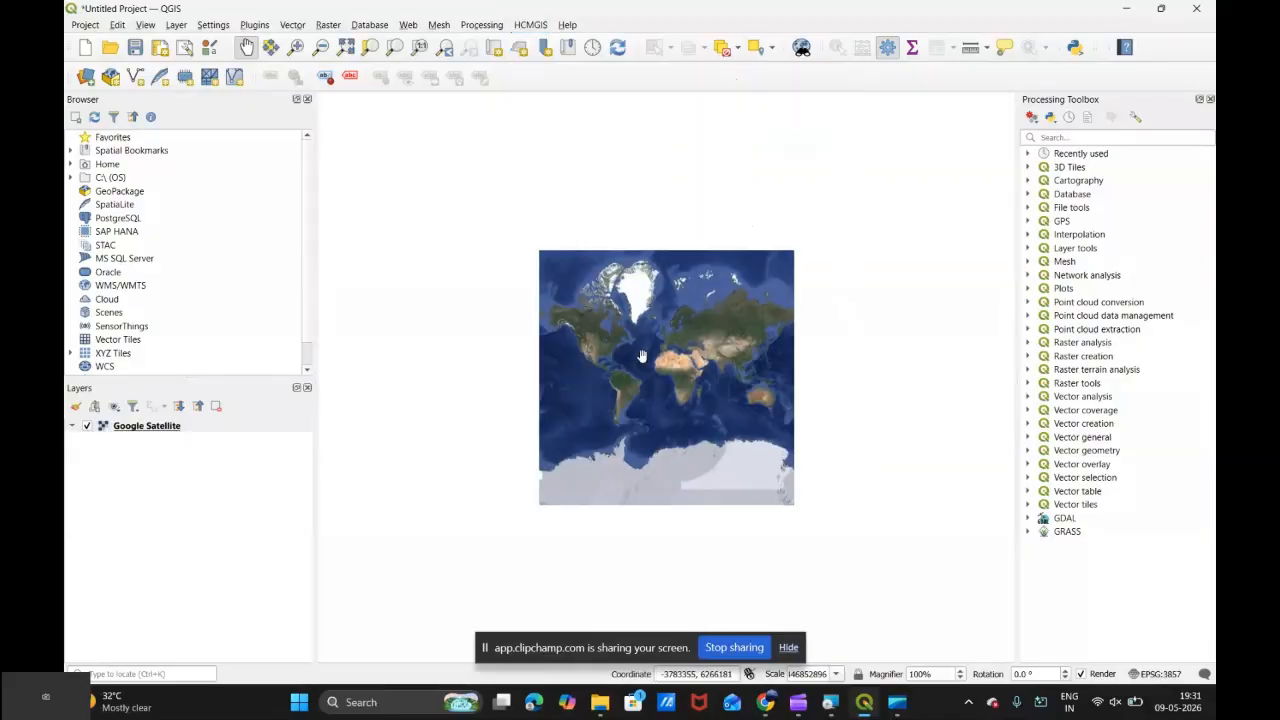
- Zoom the satellite basemap from the world view in to the river mouths and bays on India's west coast
scroll(727, 379, up, 1)
scroll(719, 348, up, 2)
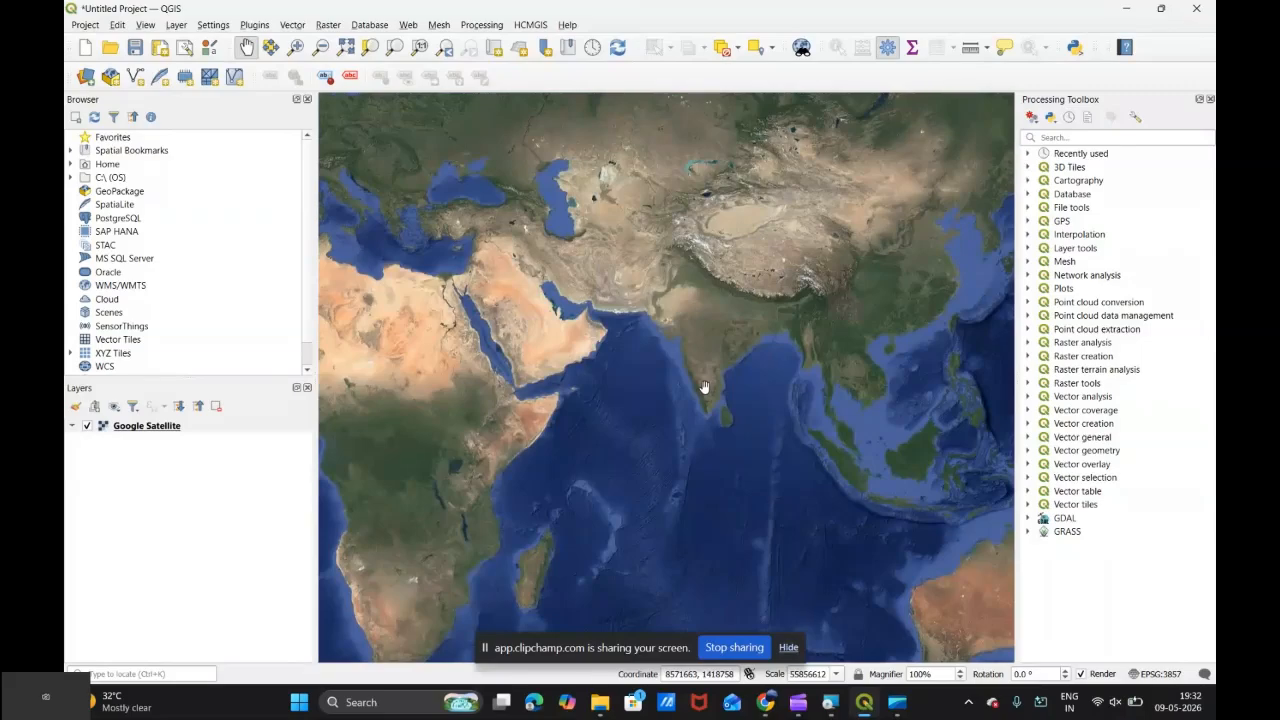
scroll(697, 391, up, 6)
scroll(687, 393, down, 2)
drag(794, 366, 708, 526)
drag(665, 387, 677, 457)
scroll(617, 368, up, 1)
scroll(610, 397, up, 1)
scroll(643, 345, up, 2)
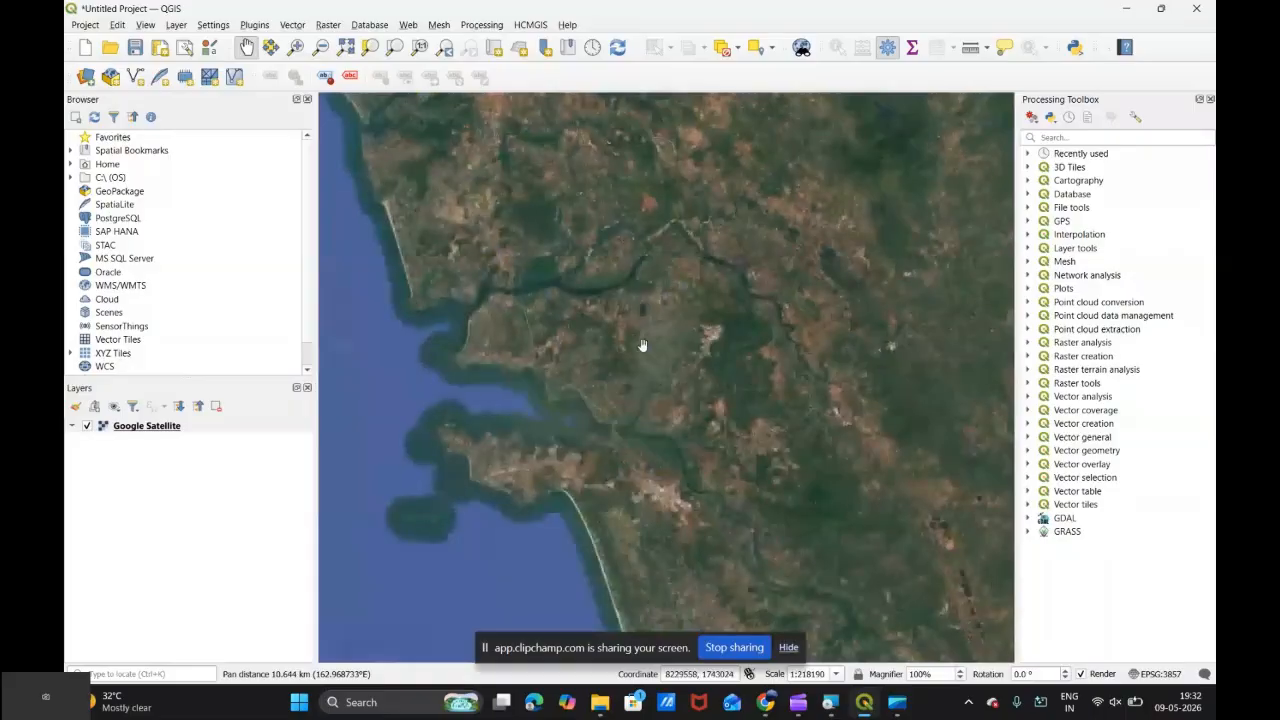
- Find the terraced open-pit quarry beside the river inland from the coast and examine it at about 1:3409 scale
scroll(721, 318, up, 2)
drag(798, 476, 790, 391)
scroll(620, 380, down, 2)
drag(663, 306, 686, 383)
scroll(686, 382, up, 1)
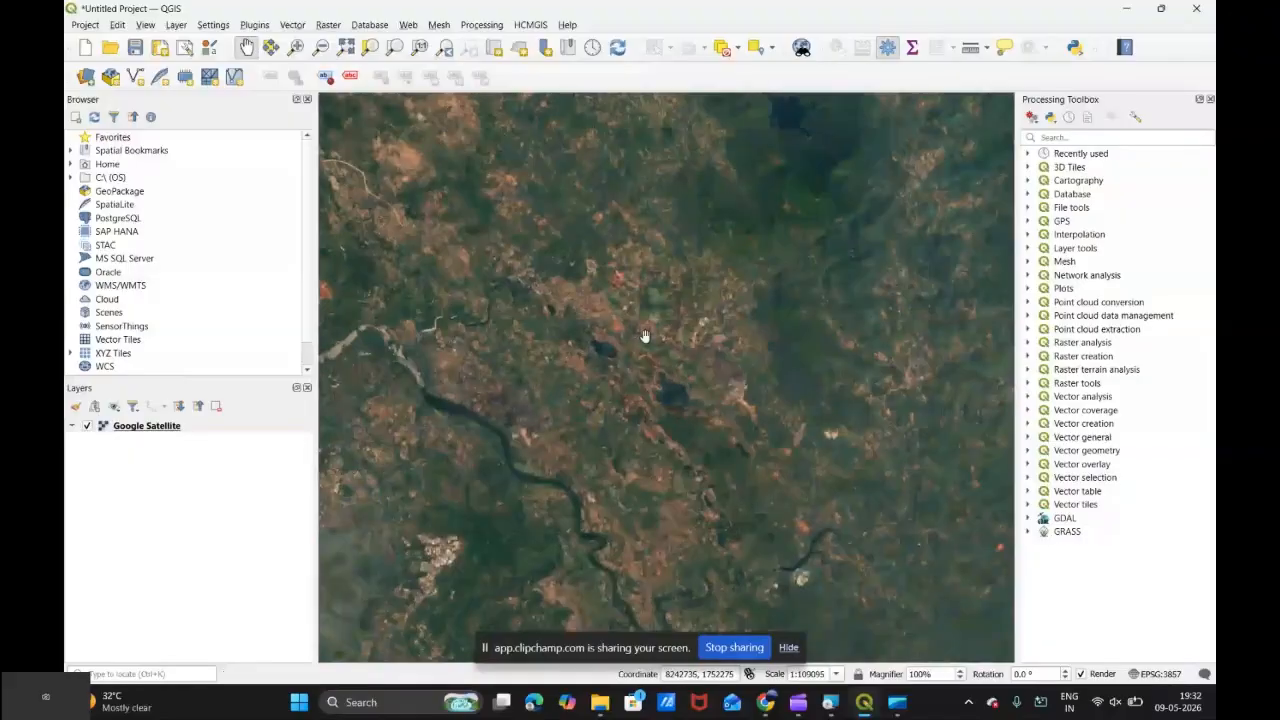
drag(646, 337, 684, 414)
drag(743, 381, 640, 250)
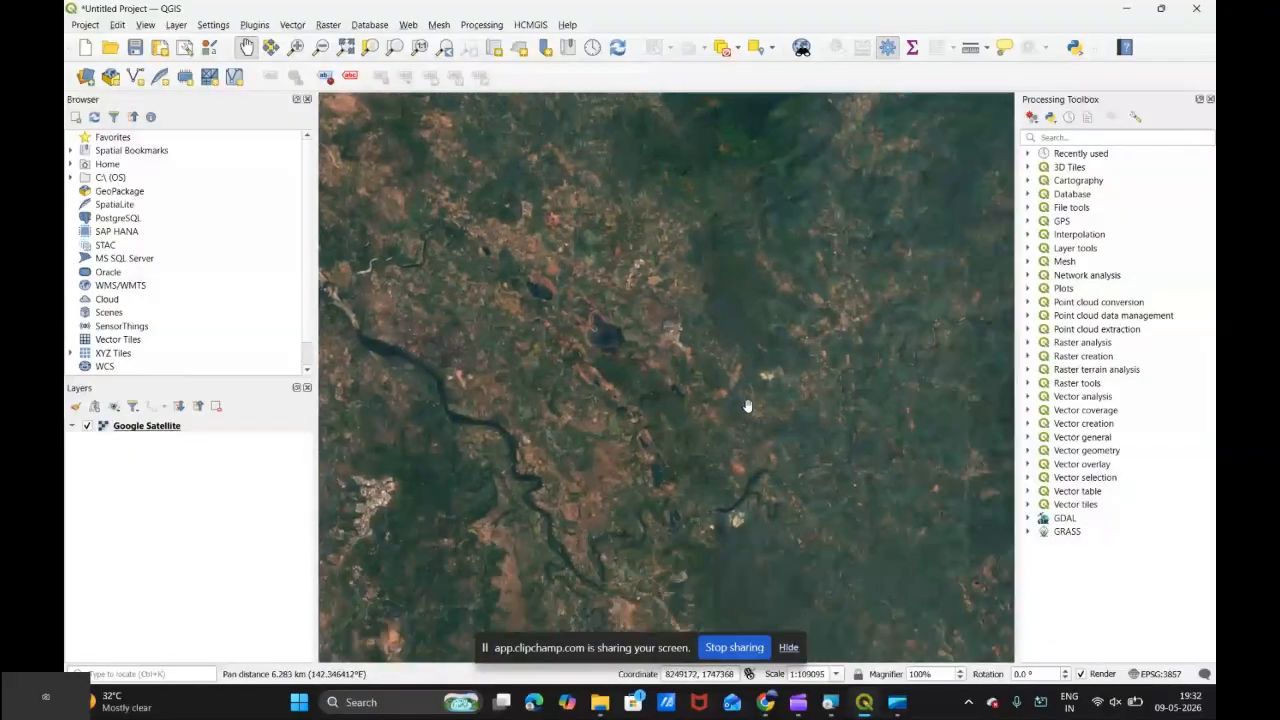
drag(742, 415, 657, 391)
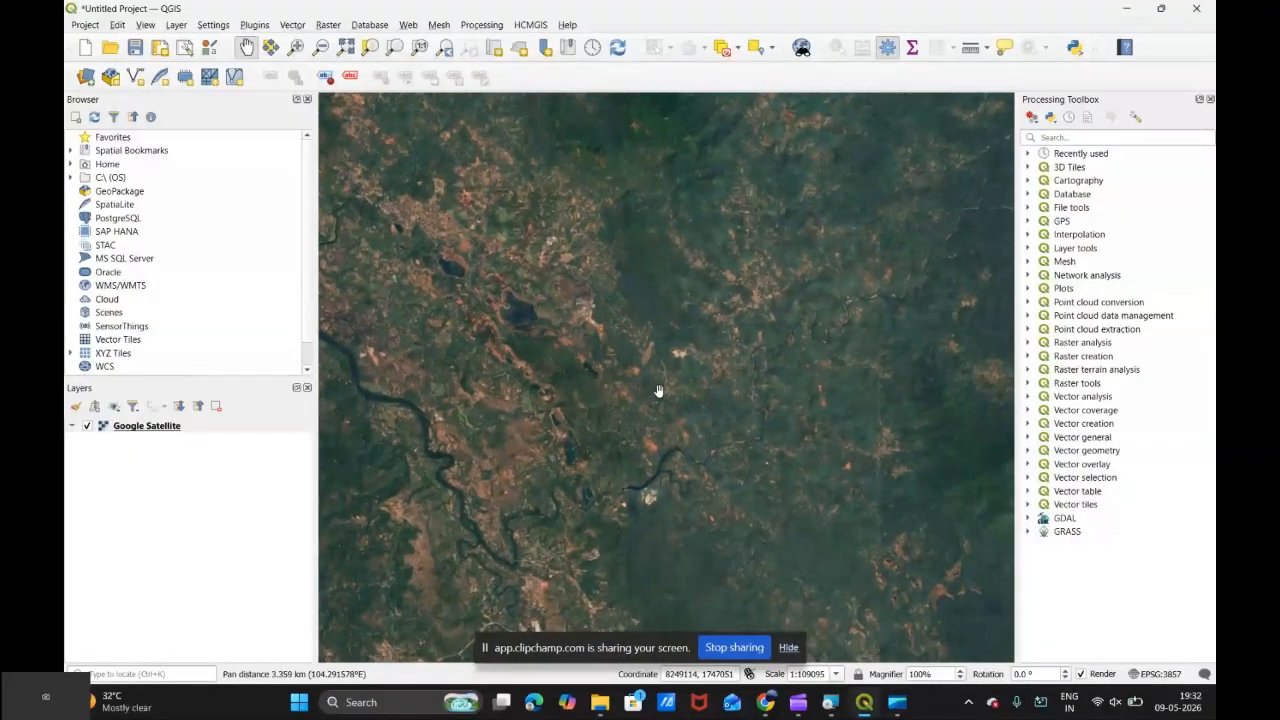
drag(672, 332, 814, 306)
scroll(791, 428, up, 3)
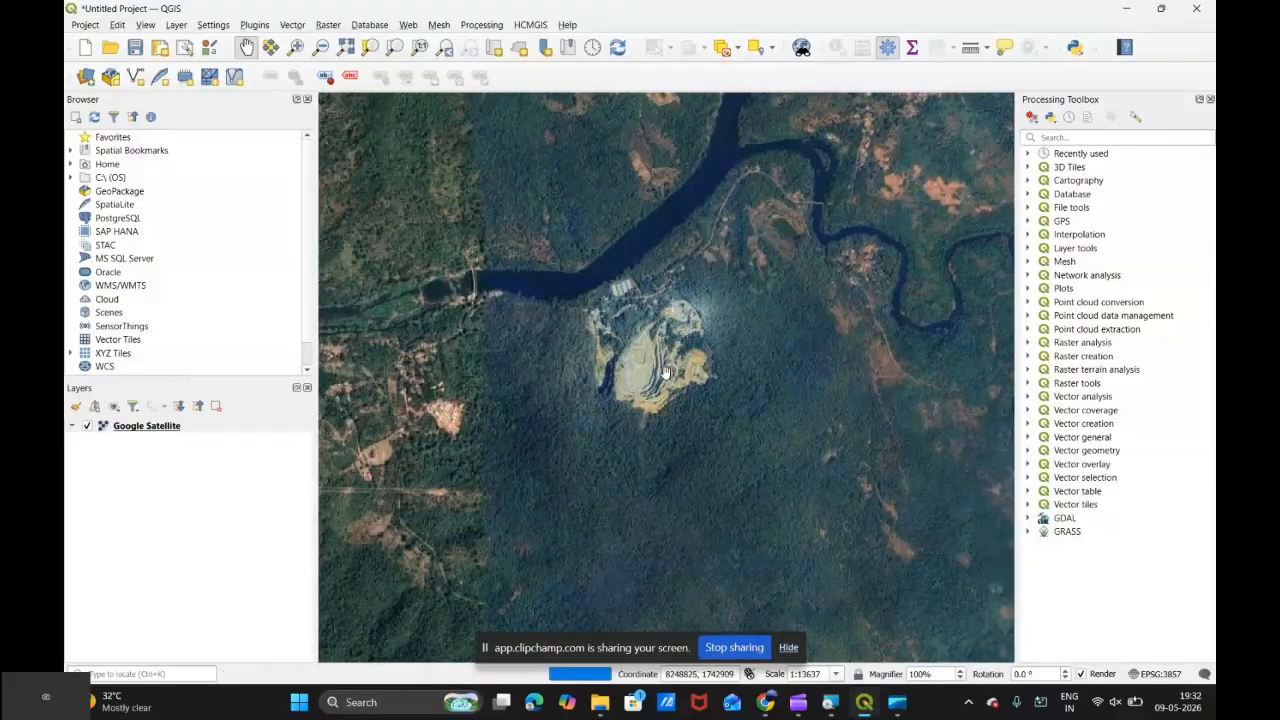
scroll(666, 371, up, 2)
scroll(666, 371, down, 1)
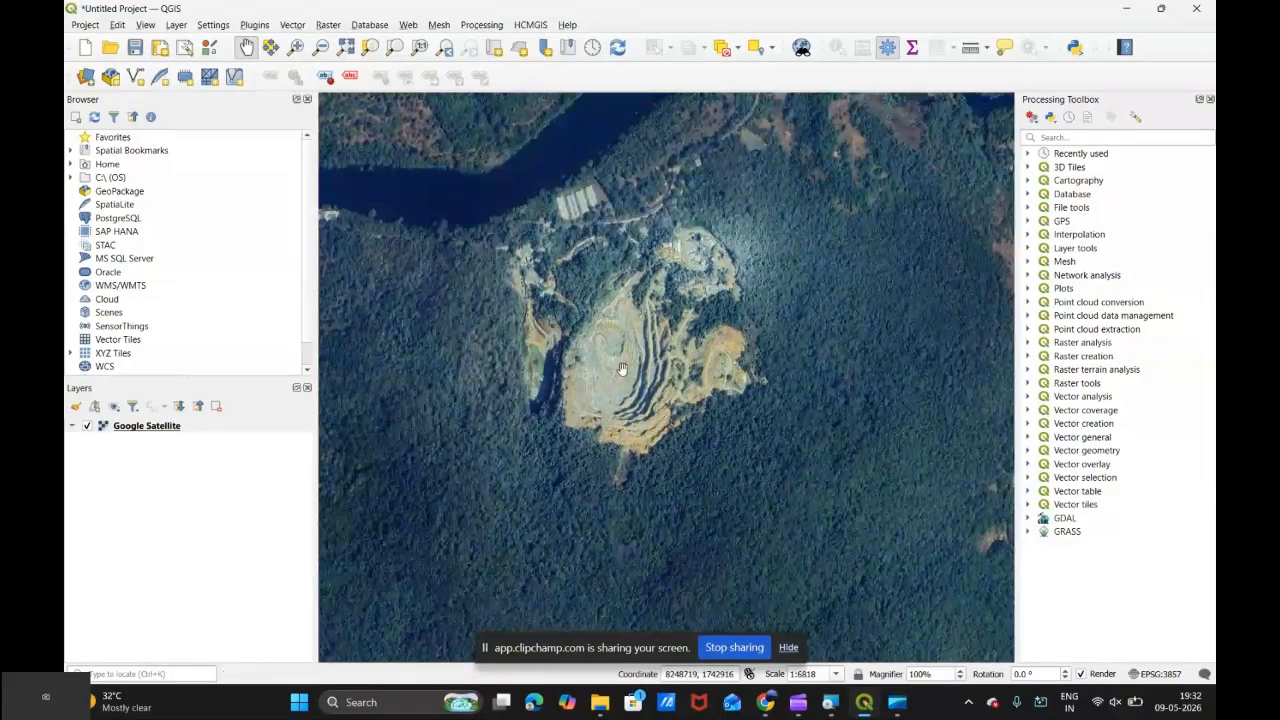
drag(622, 369, 657, 386)
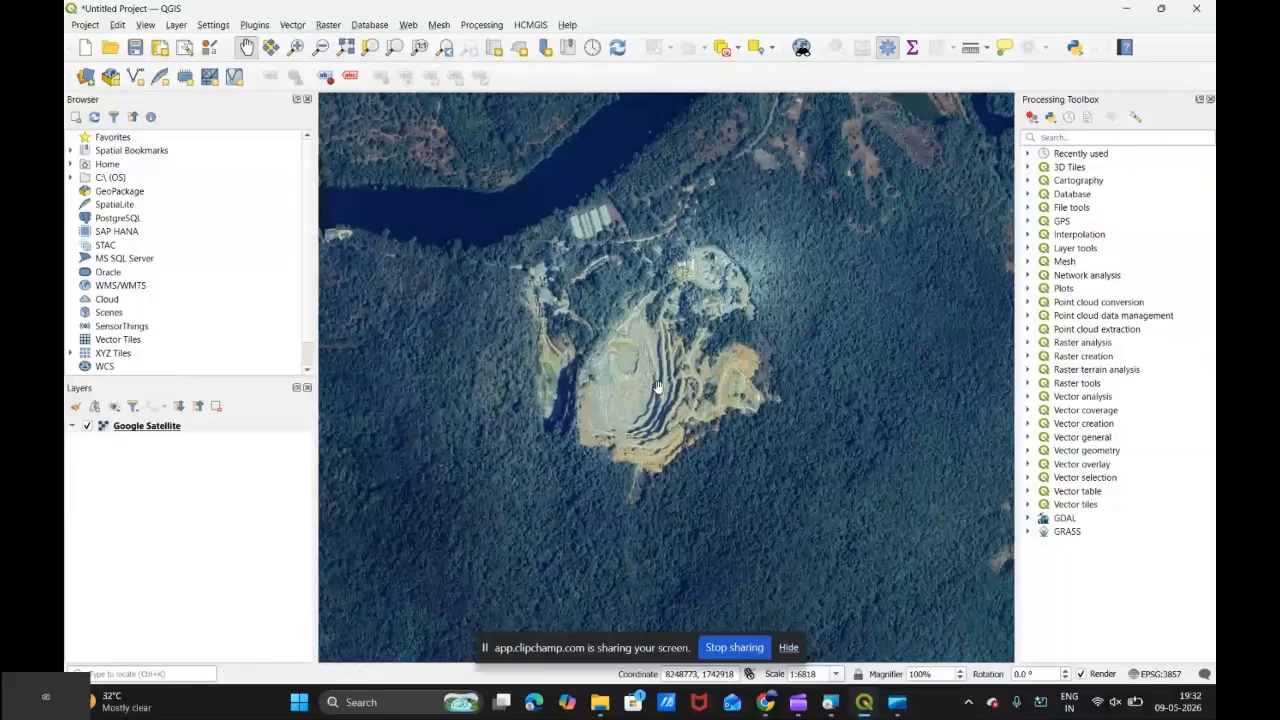
scroll(657, 386, up, 1)
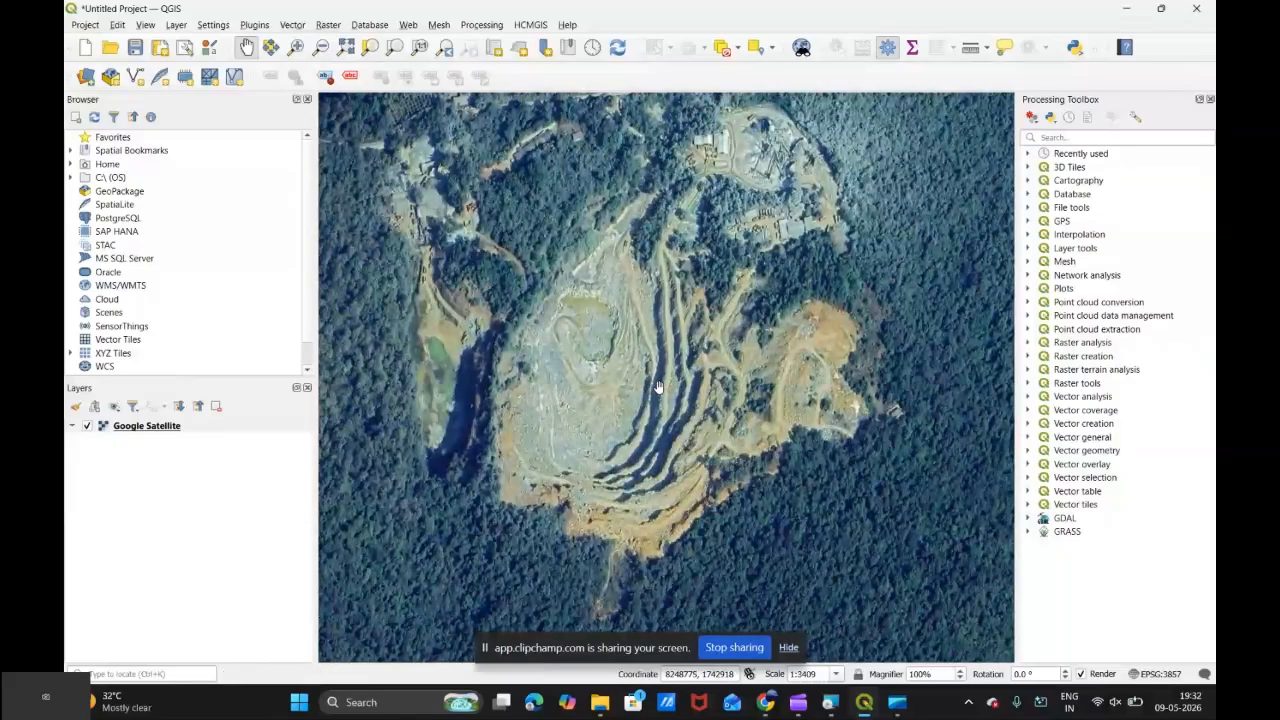
drag(640, 380, 772, 464)
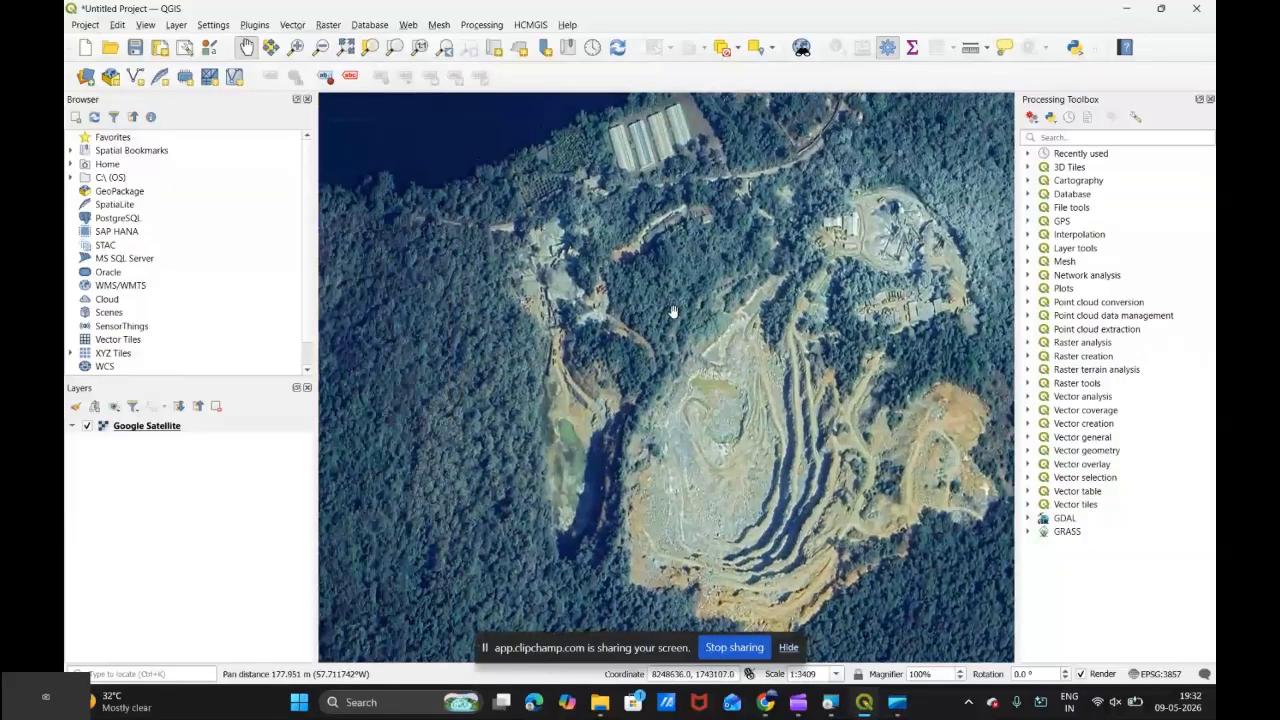
- Examine the satellite imagery north of the quarry, across the river and forested hills up to the cleared reddish-brown site
drag(672, 314, 645, 472)
drag(882, 266, 837, 389)
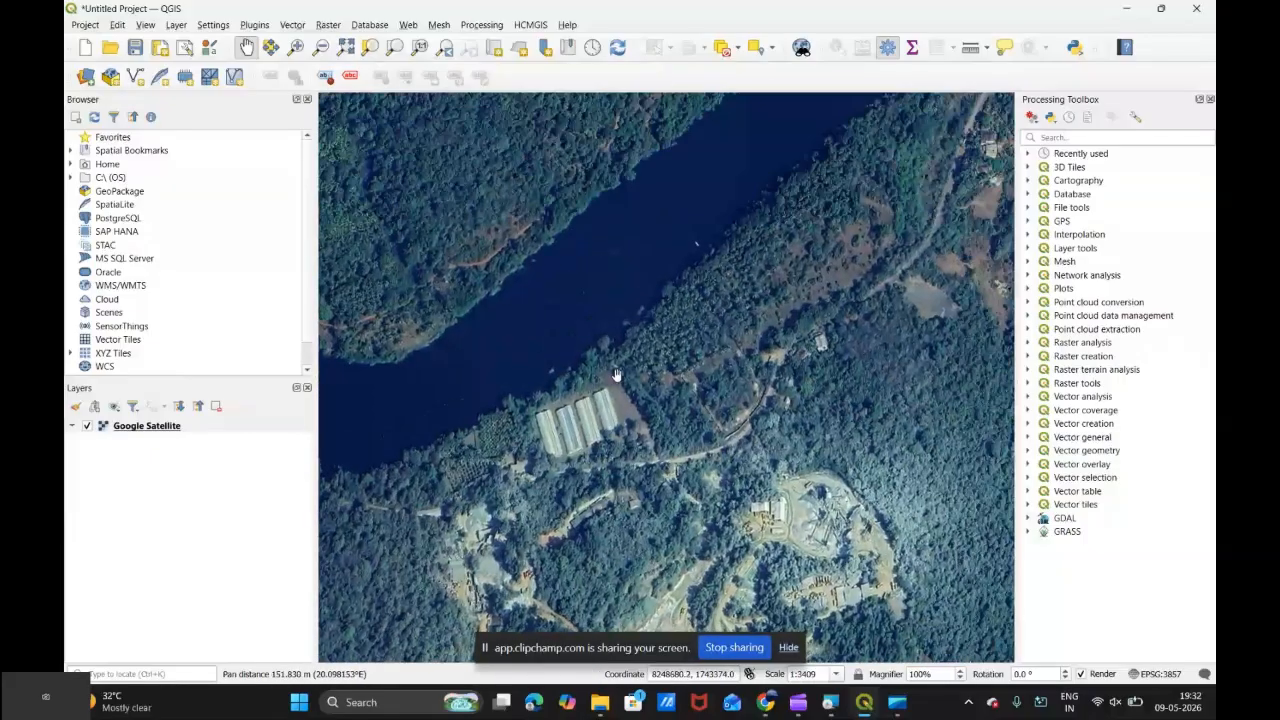
drag(511, 374, 657, 434)
drag(458, 391, 660, 446)
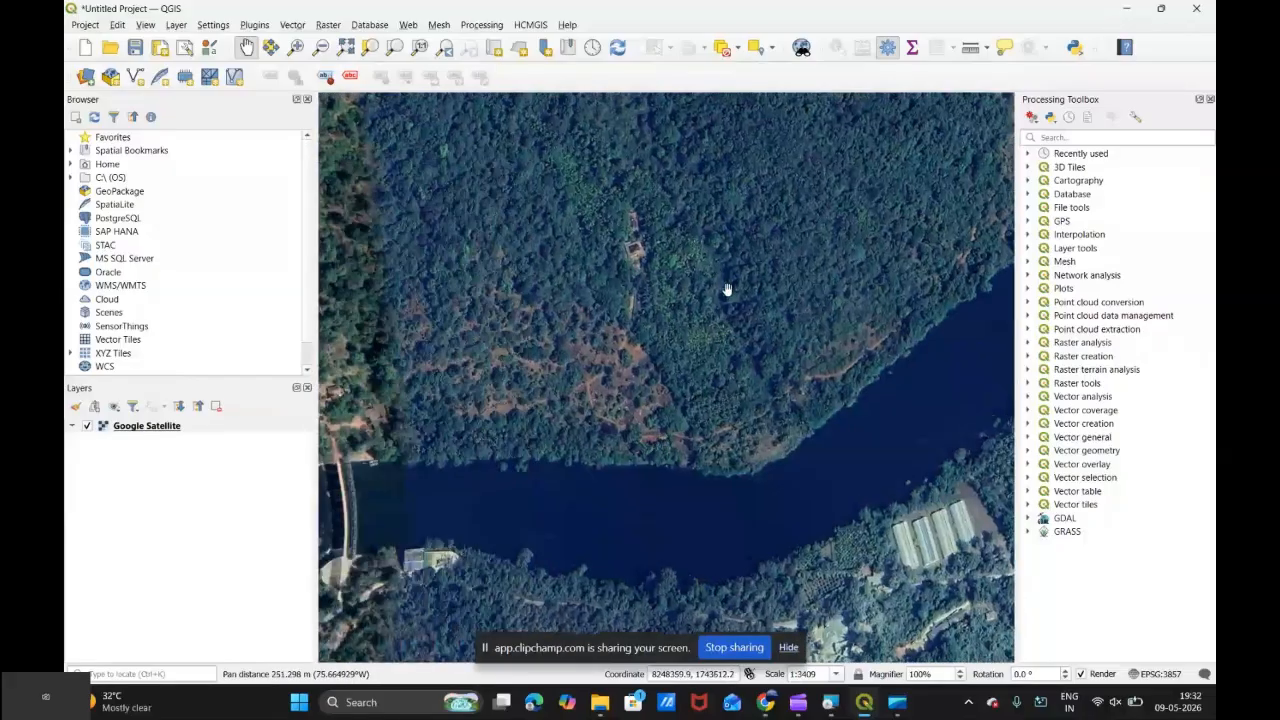
drag(746, 337, 730, 459)
drag(788, 301, 594, 437)
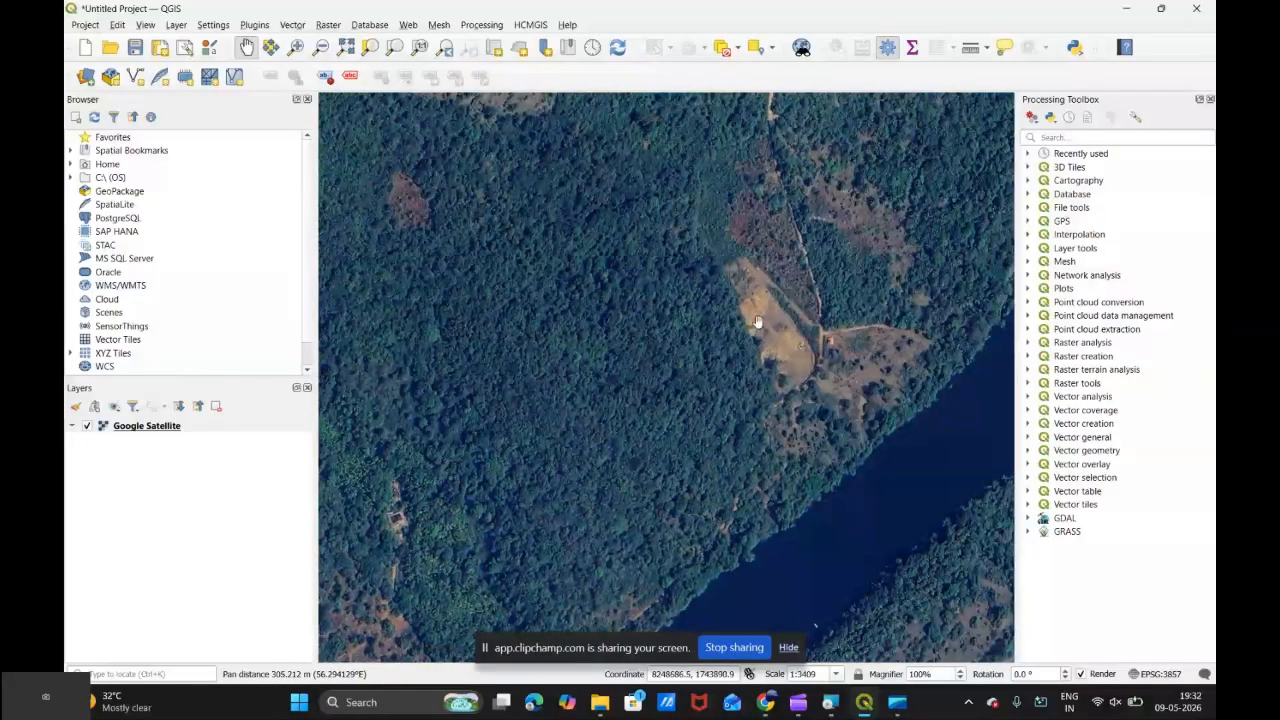
drag(627, 287, 697, 417)
drag(488, 315, 565, 407)
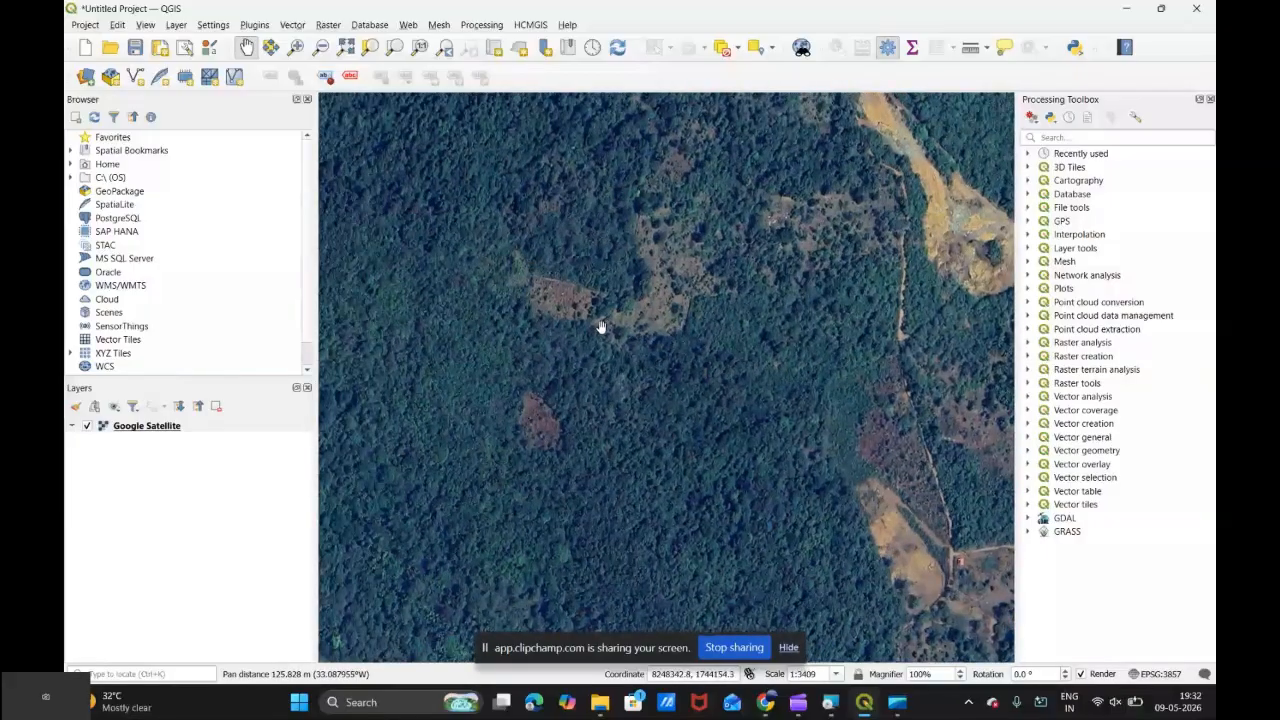
drag(890, 319, 577, 404)
drag(630, 284, 652, 356)
drag(773, 296, 657, 501)
scroll(766, 349, down, 1)
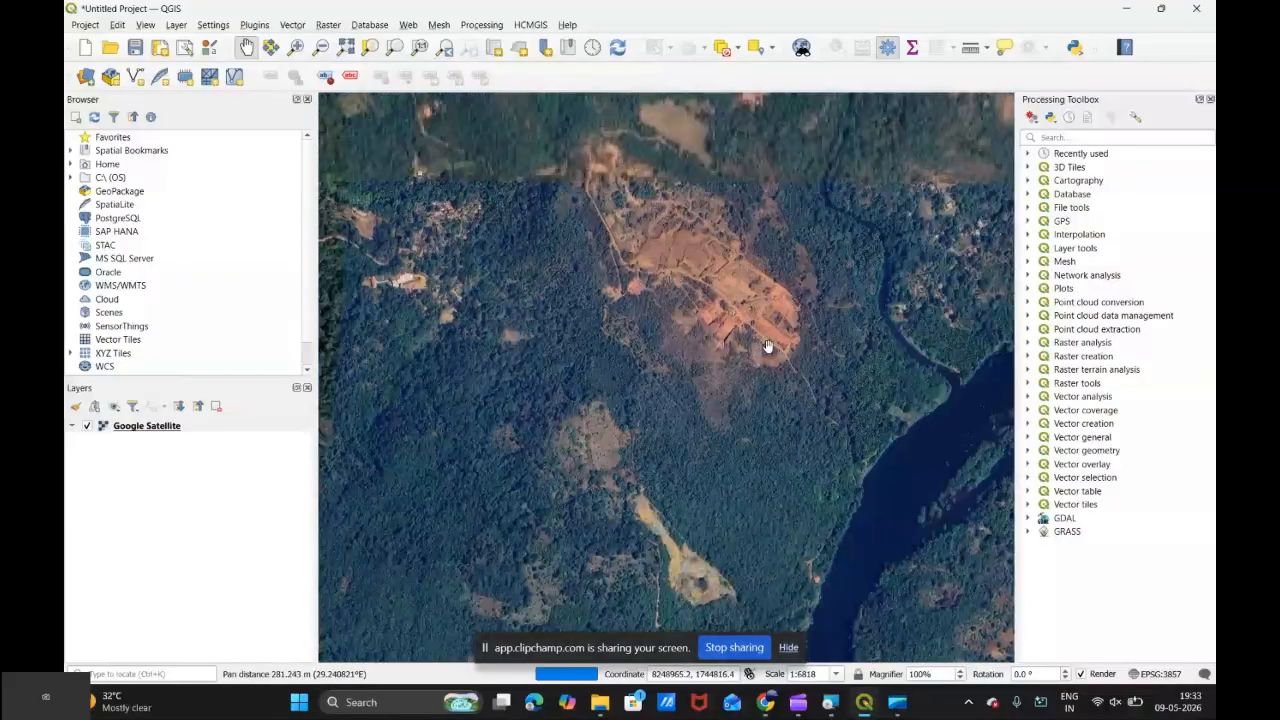
- Inspect the water-filled mine pits northwest of the river at 1:13637, ending with a coastline overview at 1:872760
drag(764, 328, 724, 266)
scroll(724, 266, down, 3)
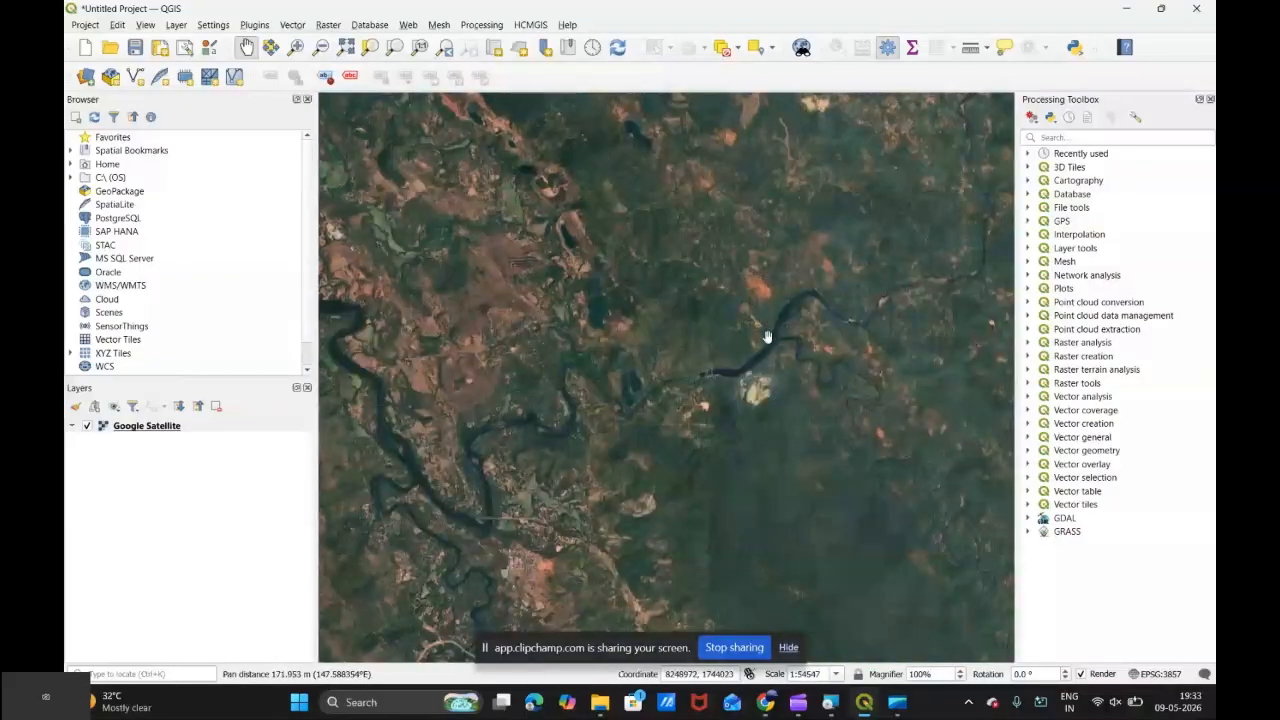
drag(687, 390, 810, 372)
drag(707, 190, 771, 289)
scroll(774, 288, up, 2)
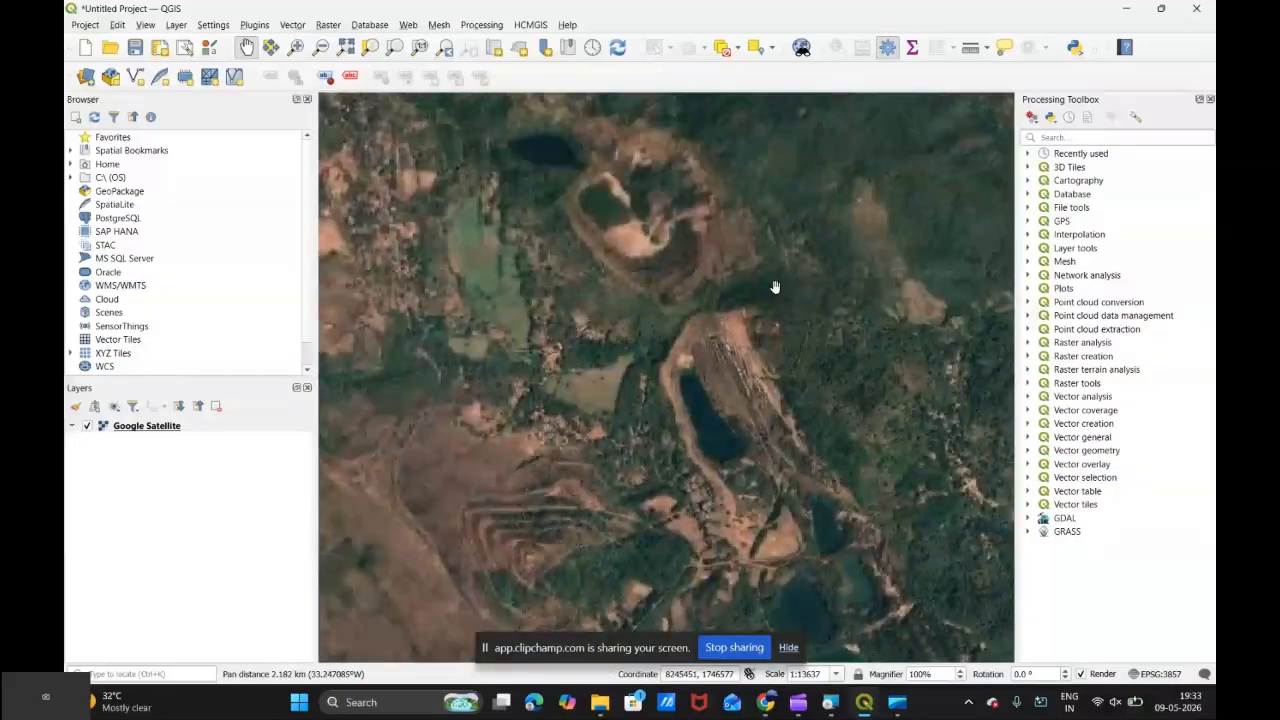
scroll(775, 287, down, 4)
scroll(772, 270, down, 2)
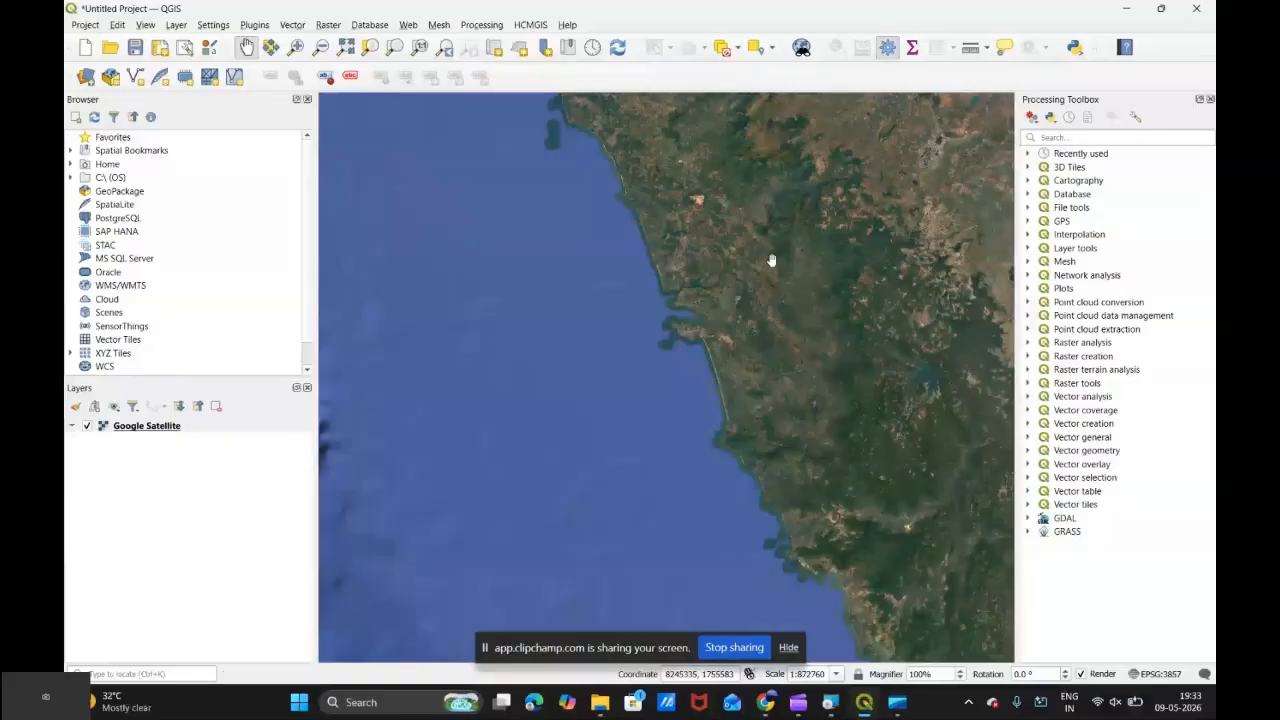
- Add the Google Maps basemap to the project with the HCMGIS plugin
click(528, 25)
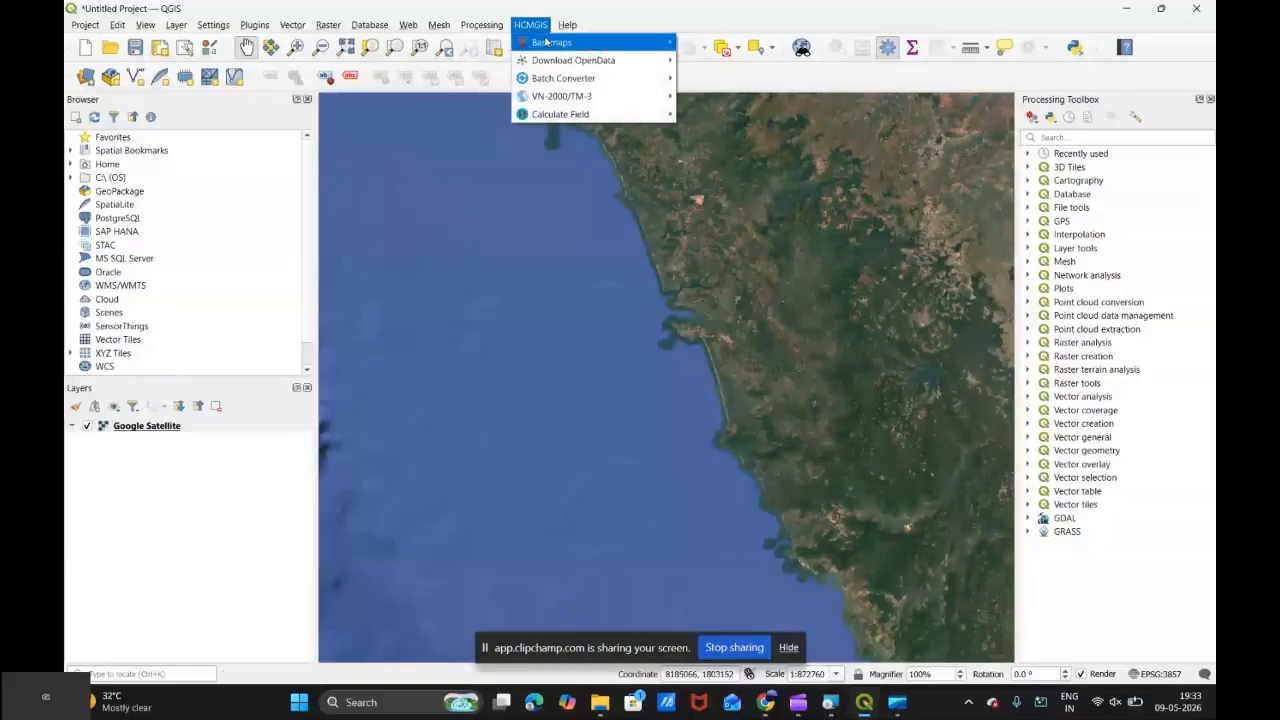
mouse_move(546, 42)
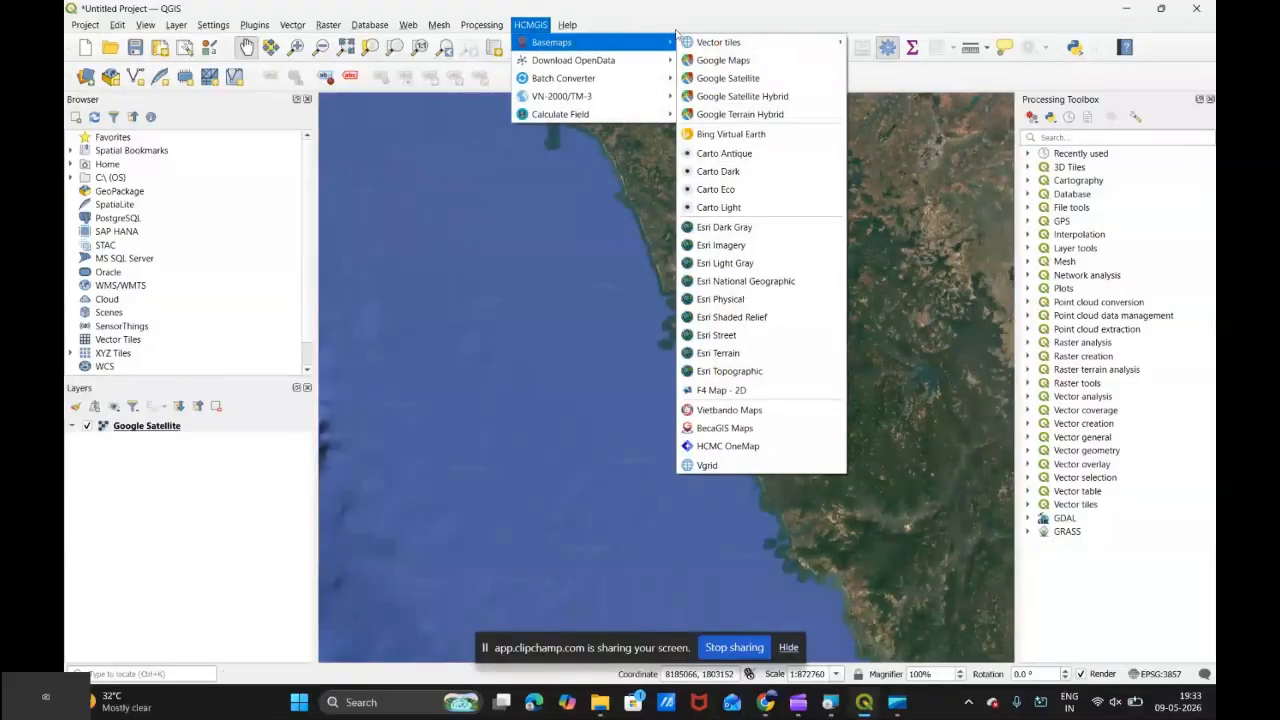
click(724, 60)
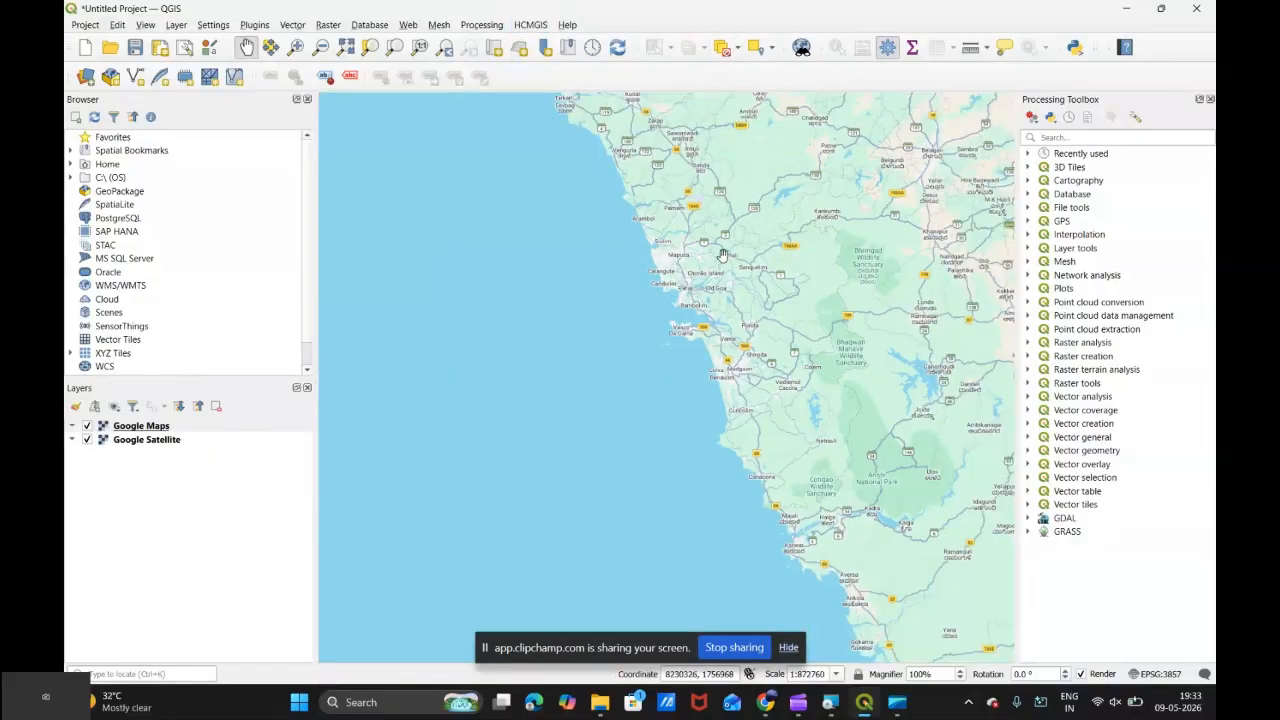
- Move the Google Maps layer below Google Satellite to compare the basemaps, and restore it above the satellite layer
drag(141, 428, 156, 457)
click(153, 428)
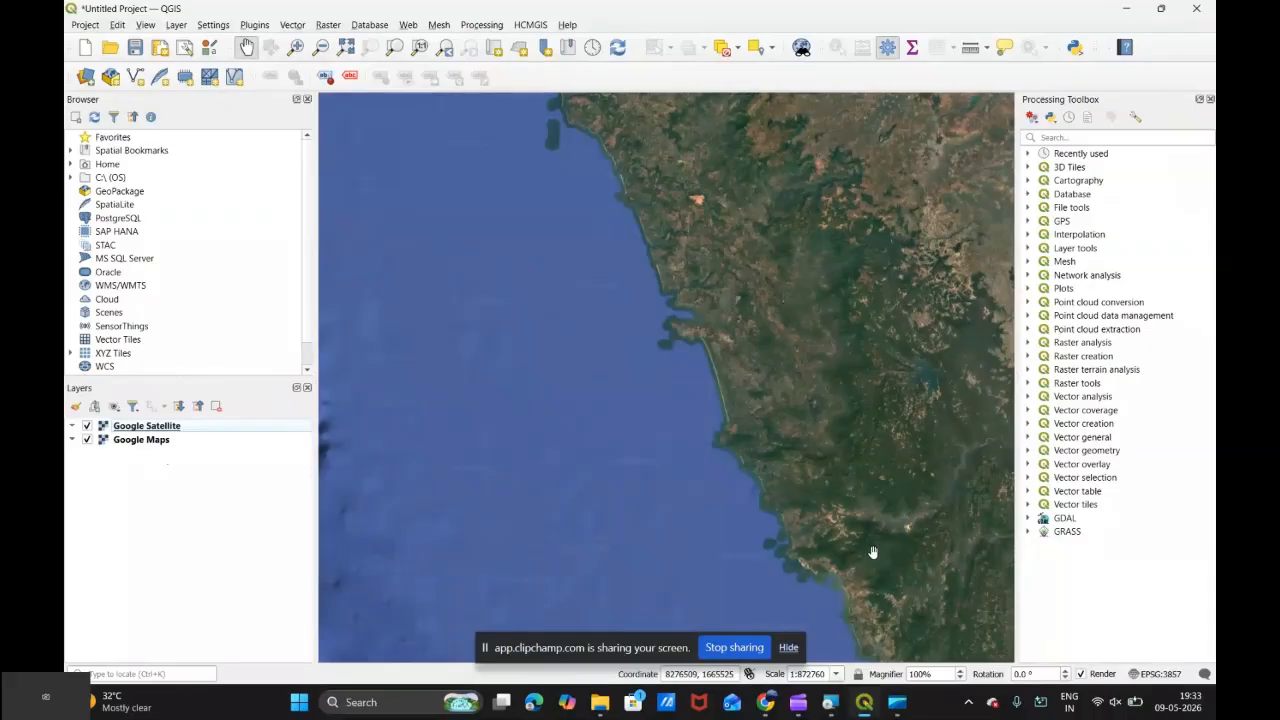
drag(141, 439, 146, 458)
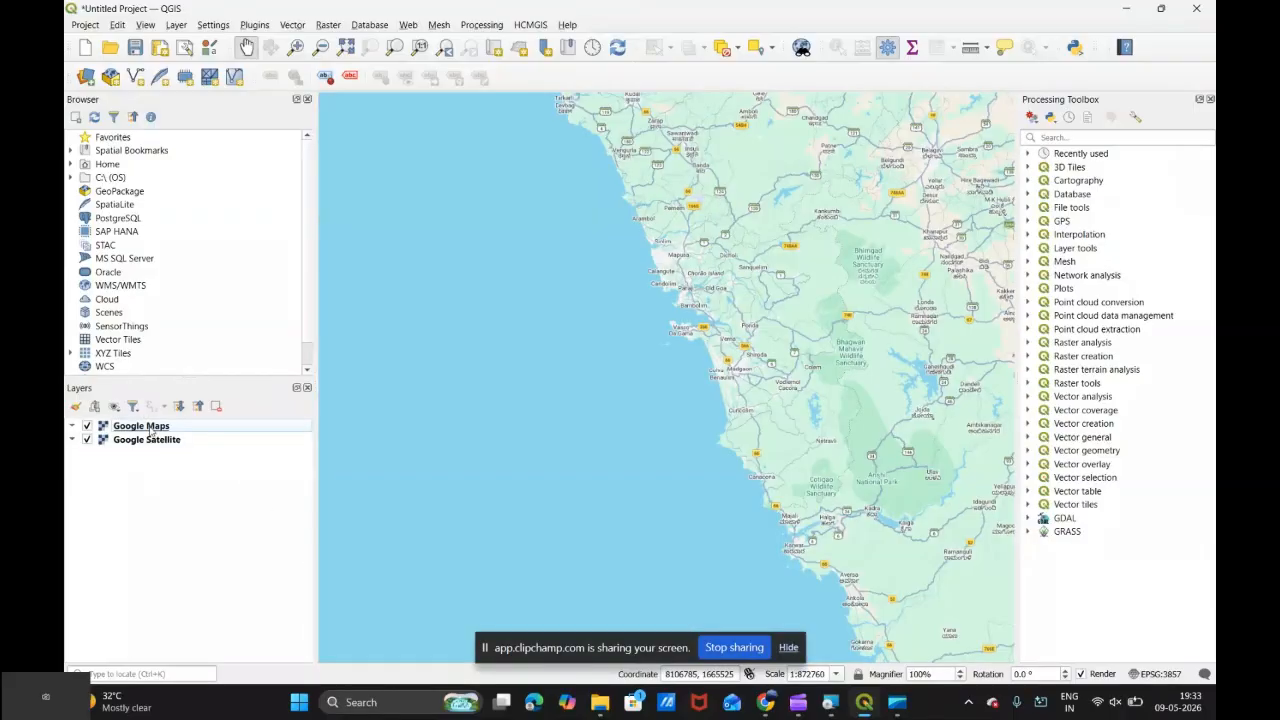
- Examine the place labels on the Google Maps basemap along the coast from Devbag past Tarkarli to Malvan
drag(724, 259, 731, 387)
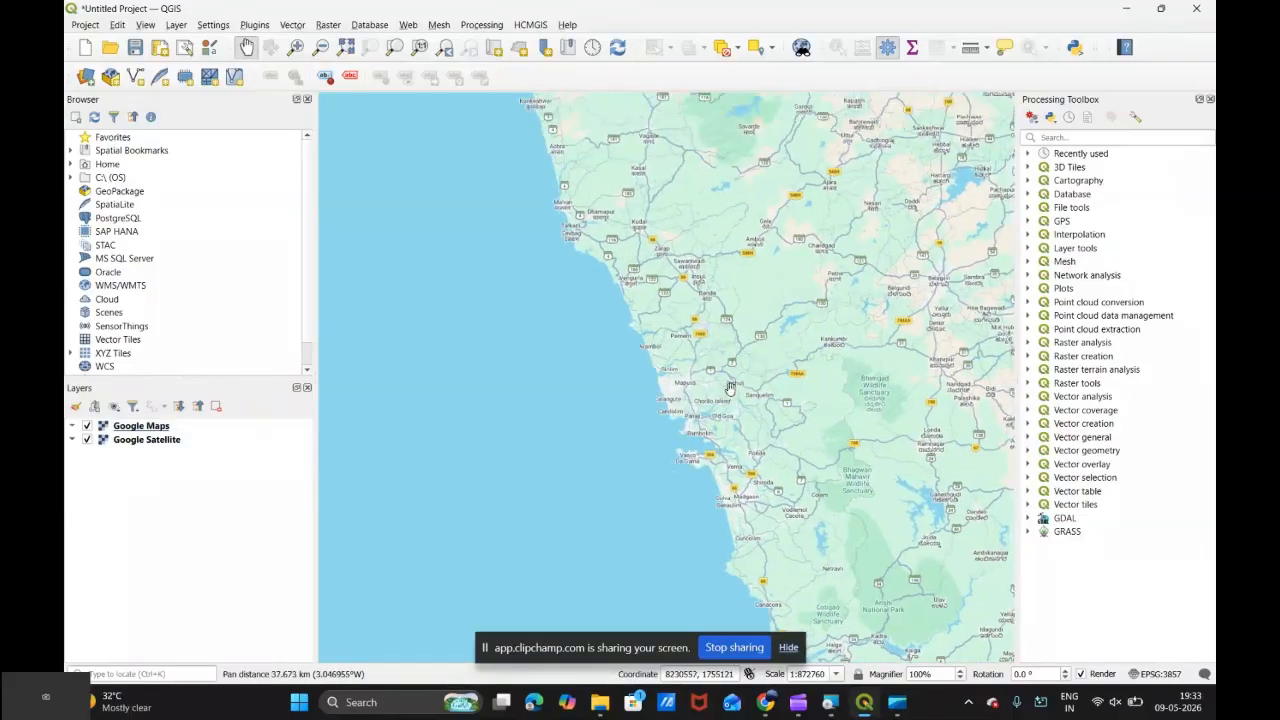
scroll(580, 203, up, 3)
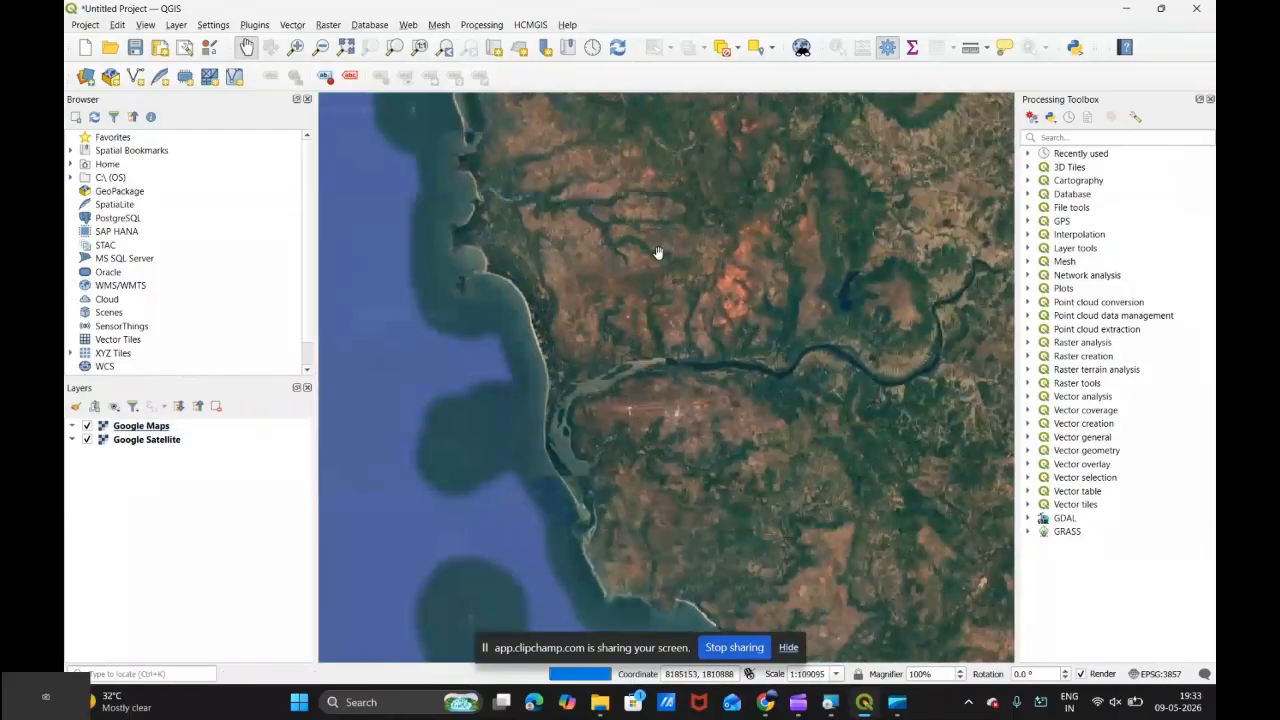
drag(569, 480, 587, 450)
scroll(587, 450, up, 2)
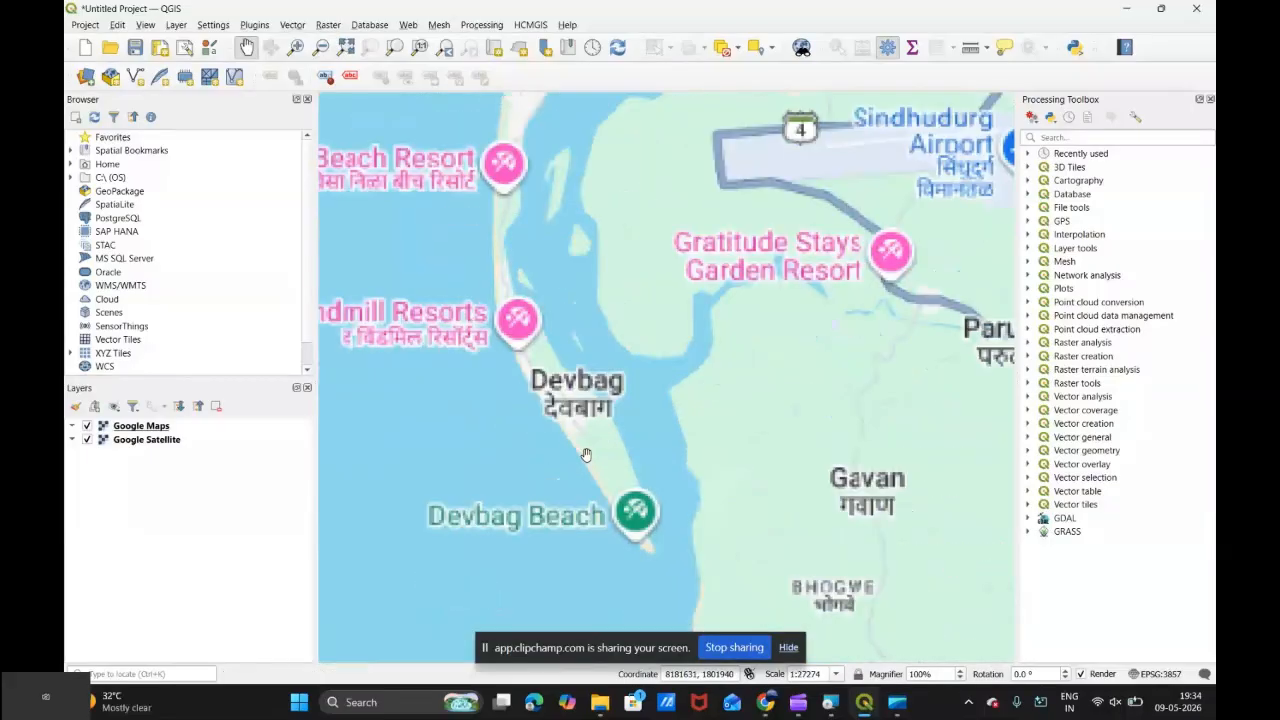
drag(890, 488, 747, 381)
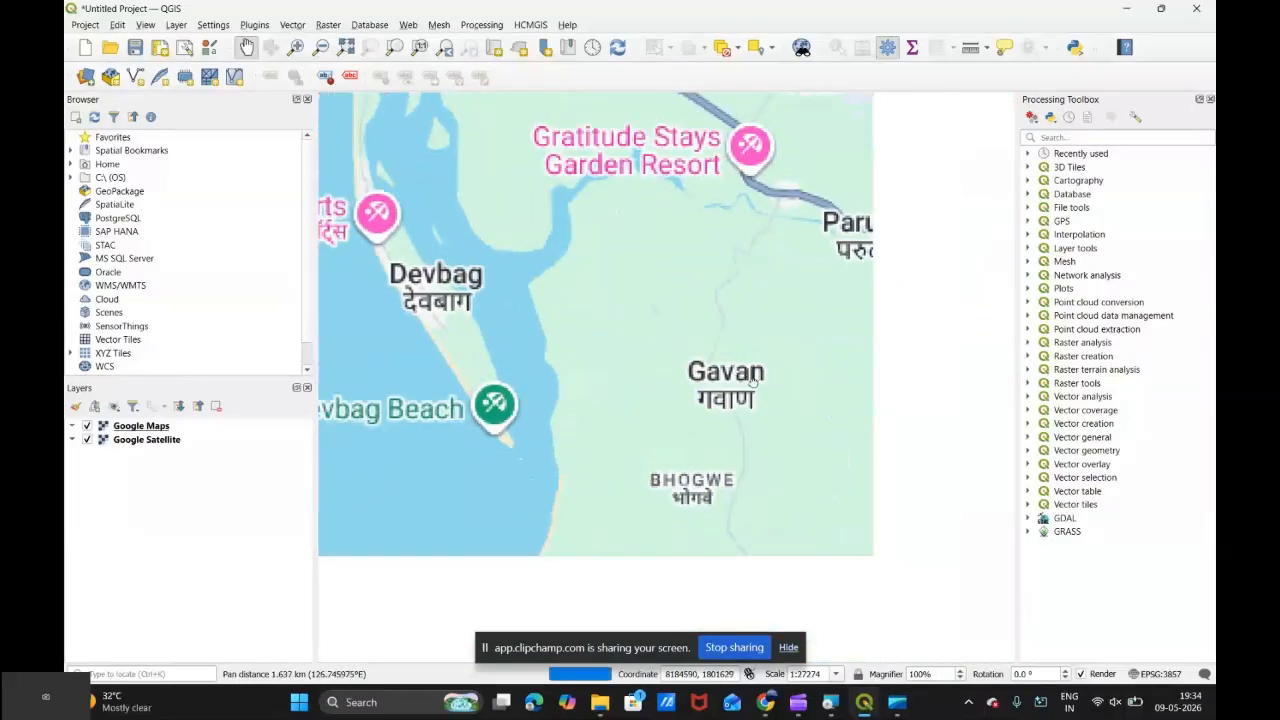
drag(530, 225, 745, 442)
drag(605, 222, 689, 450)
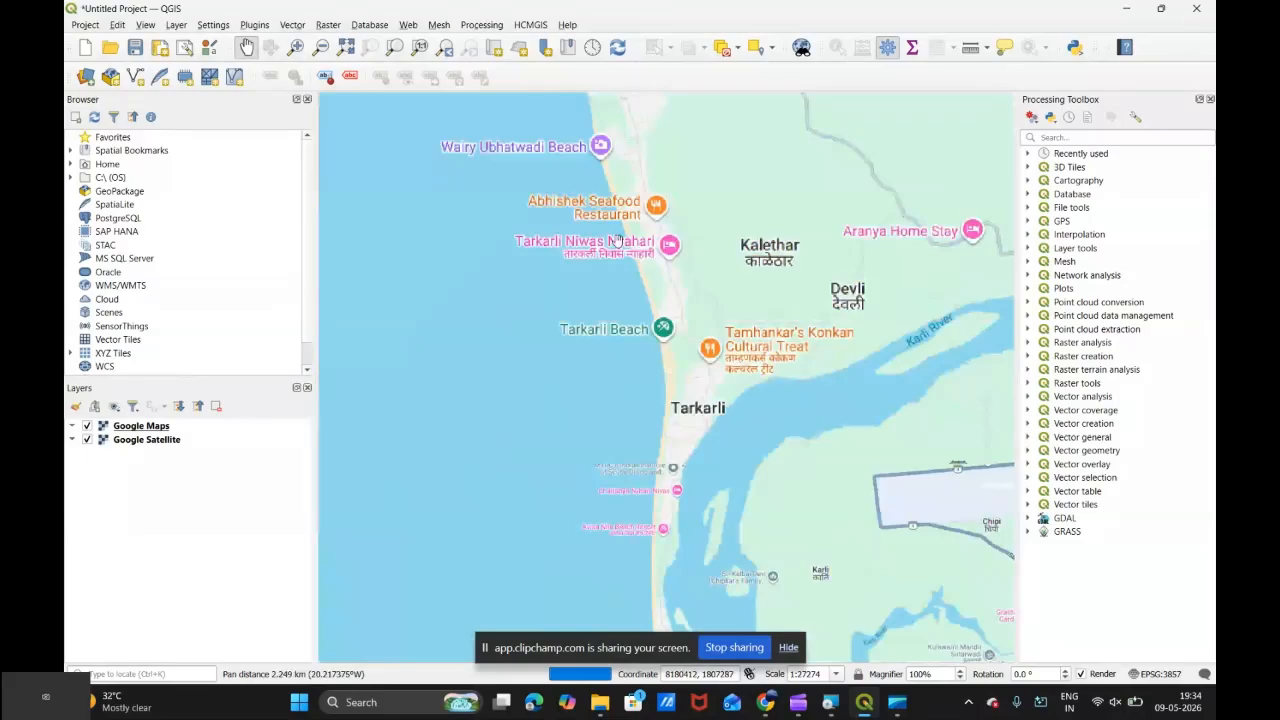
drag(620, 188, 674, 491)
drag(607, 307, 703, 394)
scroll(680, 378, down, 1)
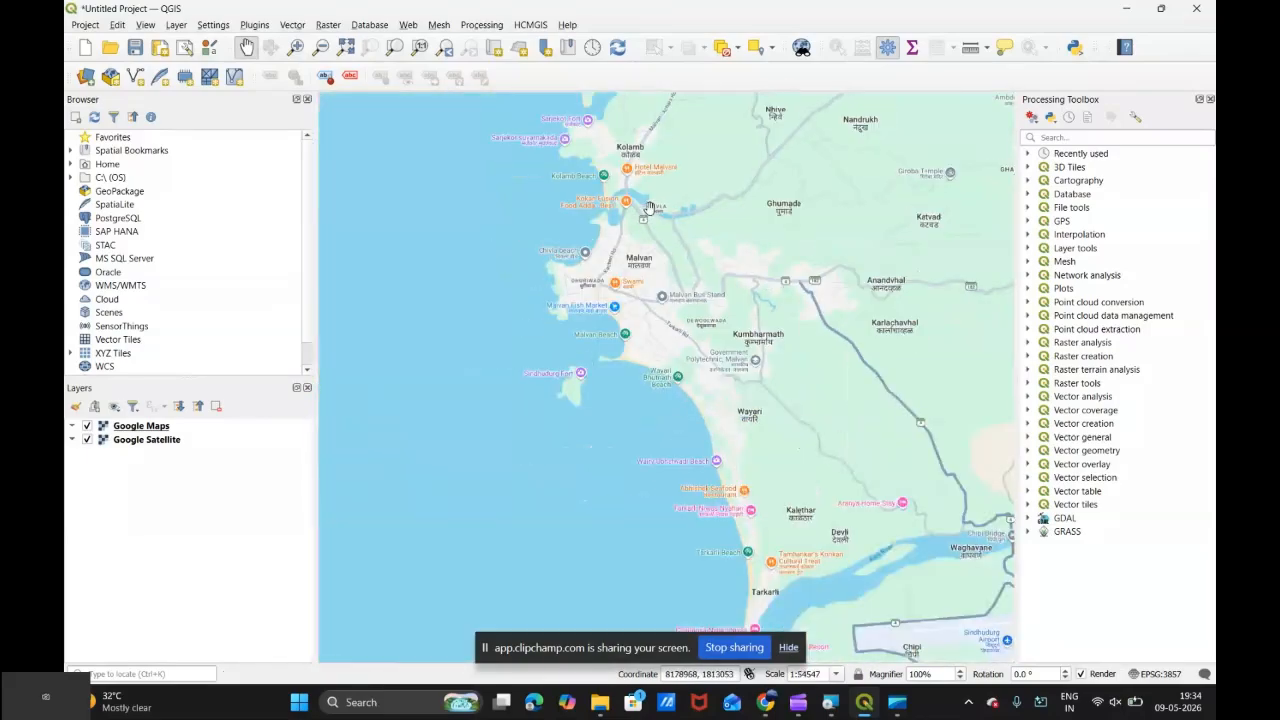
- Add the ESRI Colored Pencil vector-tile basemap with the HCMGIS plugin and hide the screen-sharing notice
click(535, 24)
mouse_move(552, 44)
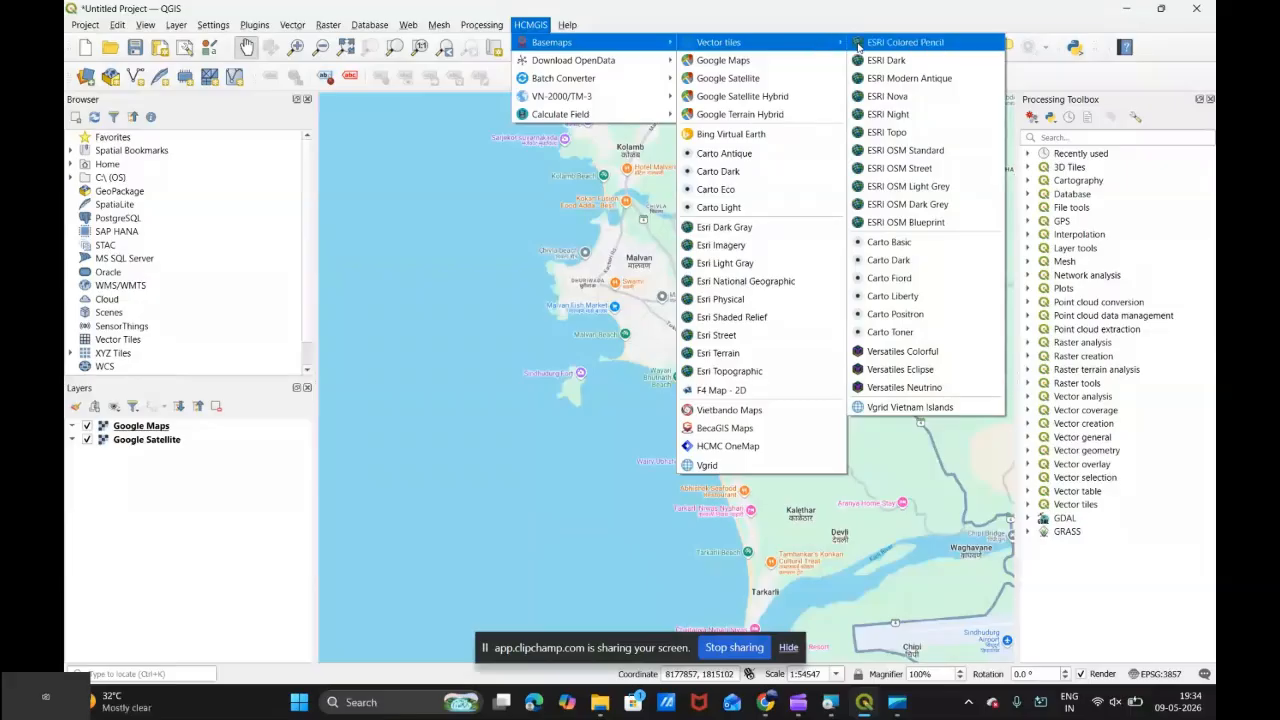
click(905, 44)
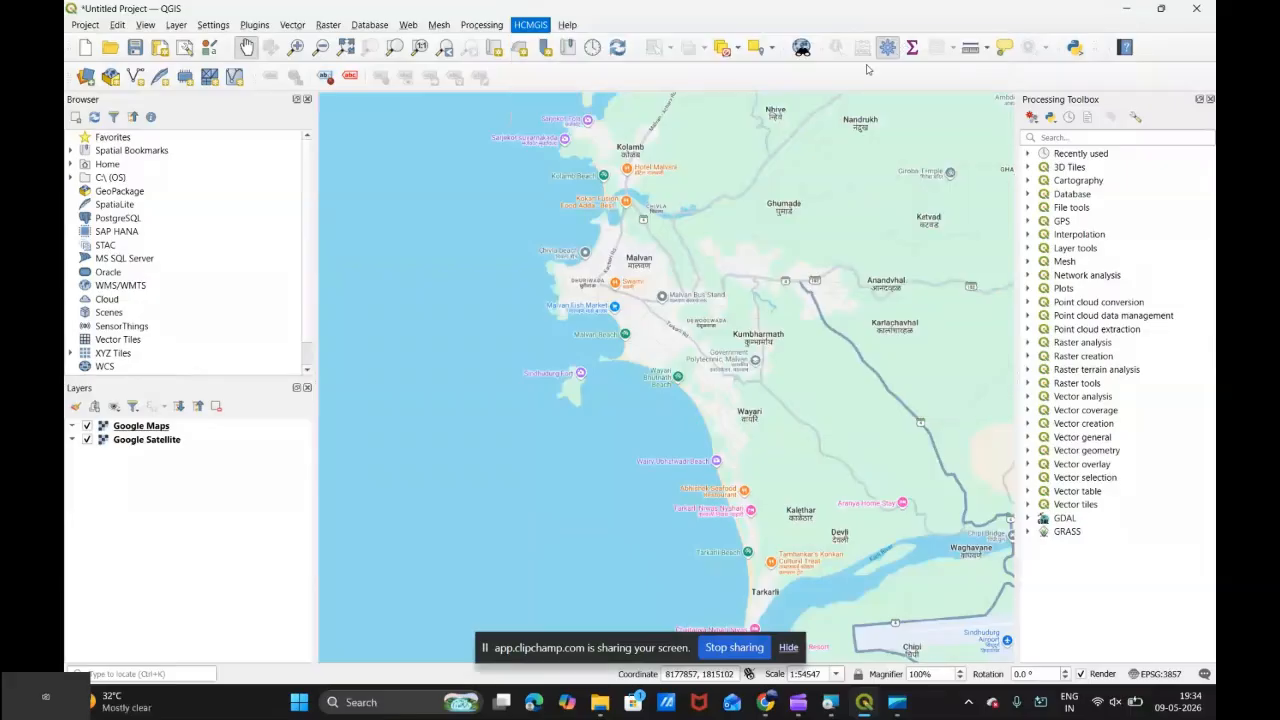
click(786, 650)
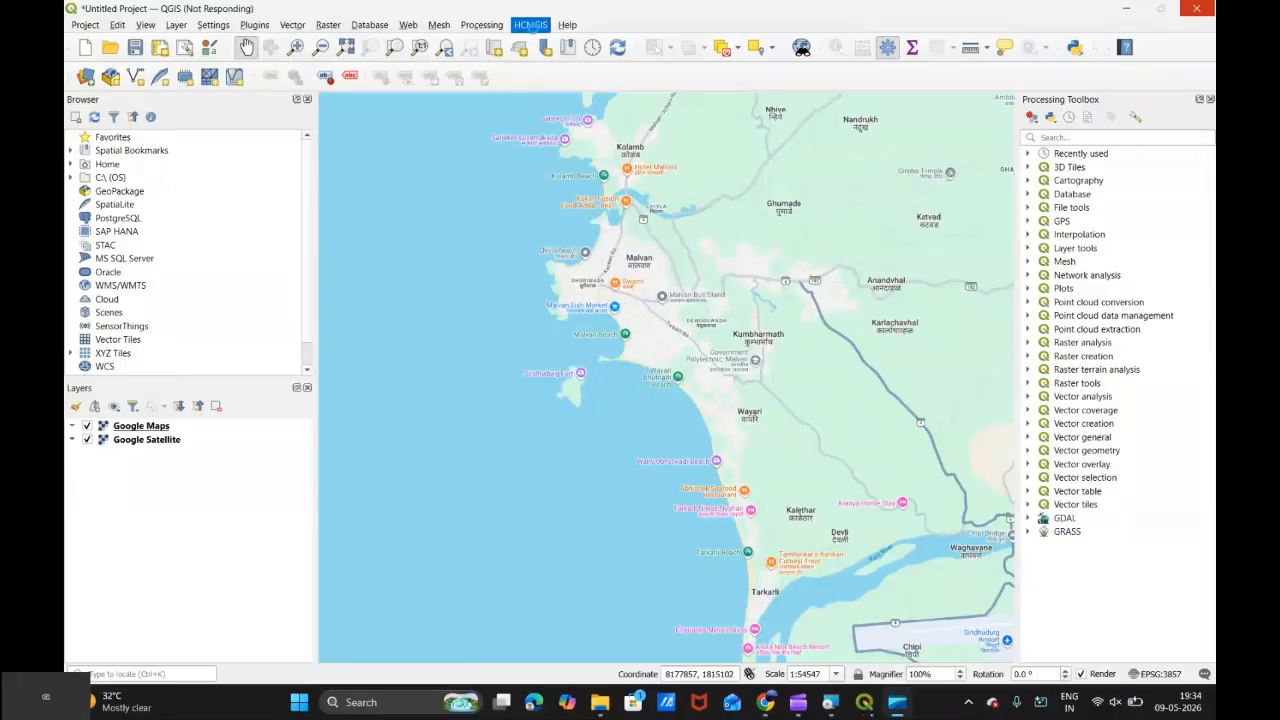
click(533, 28)
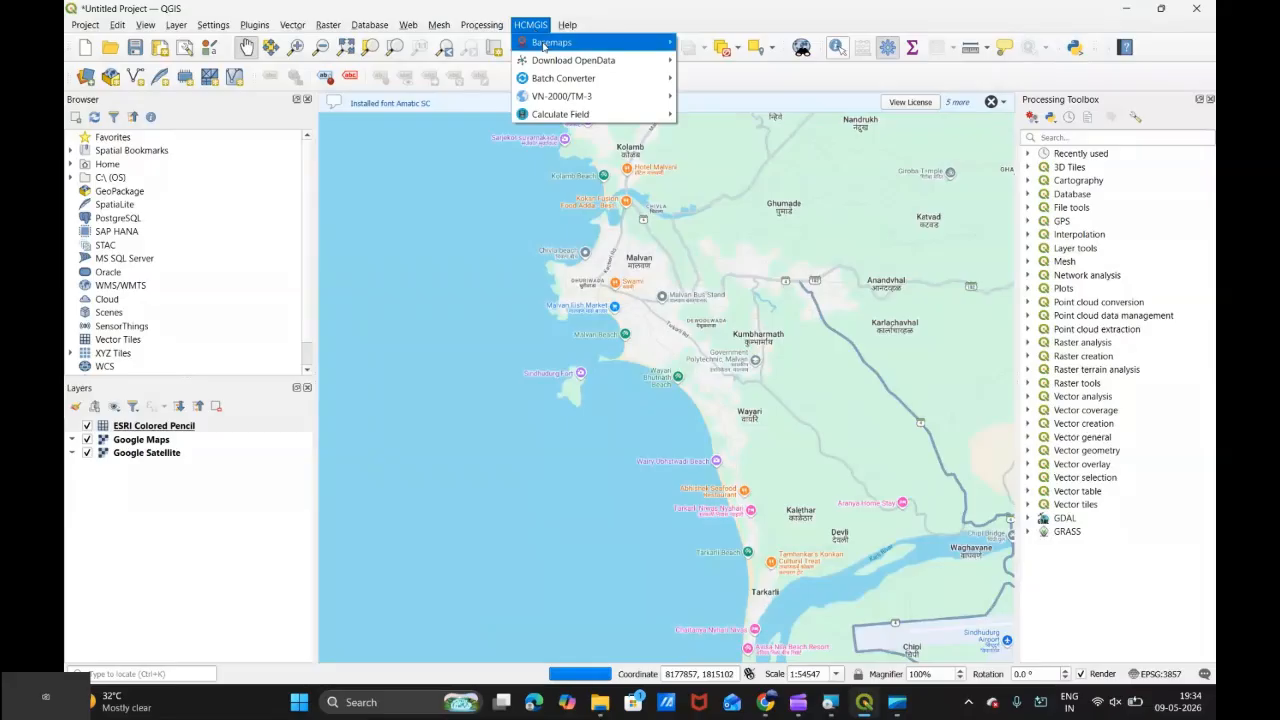
mouse_move(551, 42)
mouse_move(740, 42)
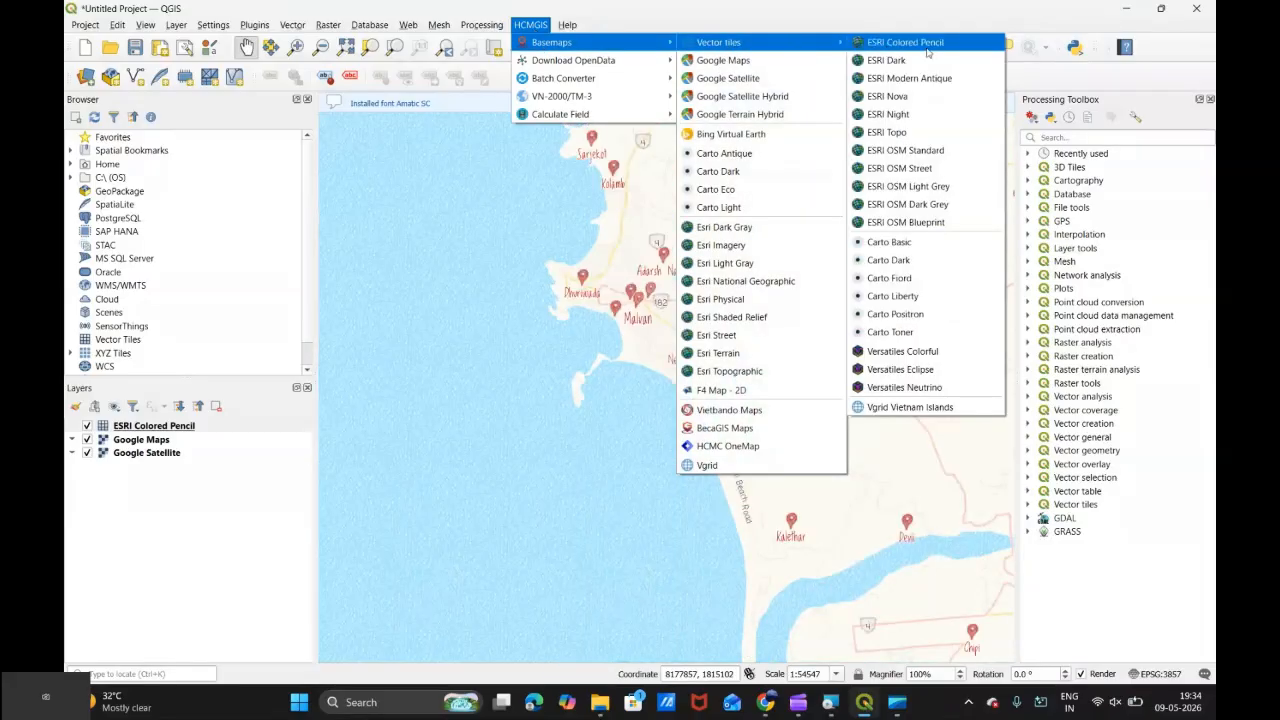
click(718, 207)
- Hide the Google Maps and Google Satellite layers and examine the ESRI Colored Pencil map around Devbag and Bhogave
drag(684, 325, 574, 395)
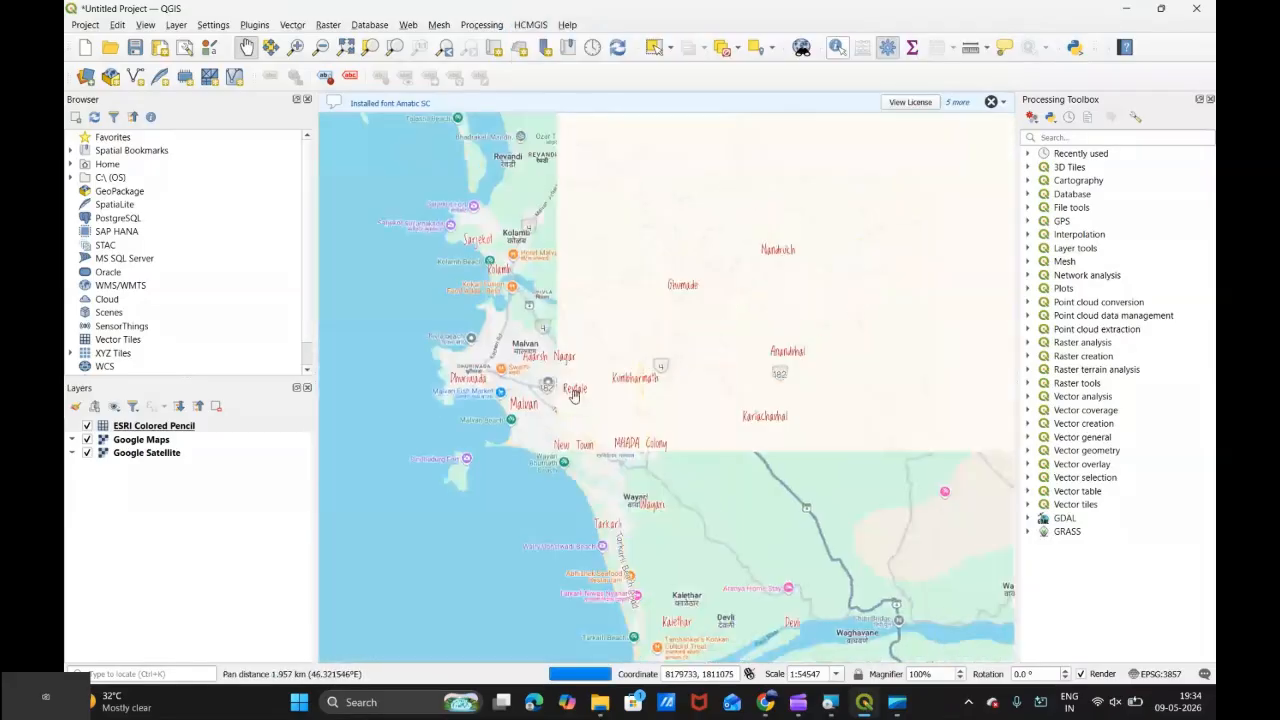
click(87, 441)
click(87, 452)
drag(830, 458, 600, 87)
drag(566, 401, 691, 338)
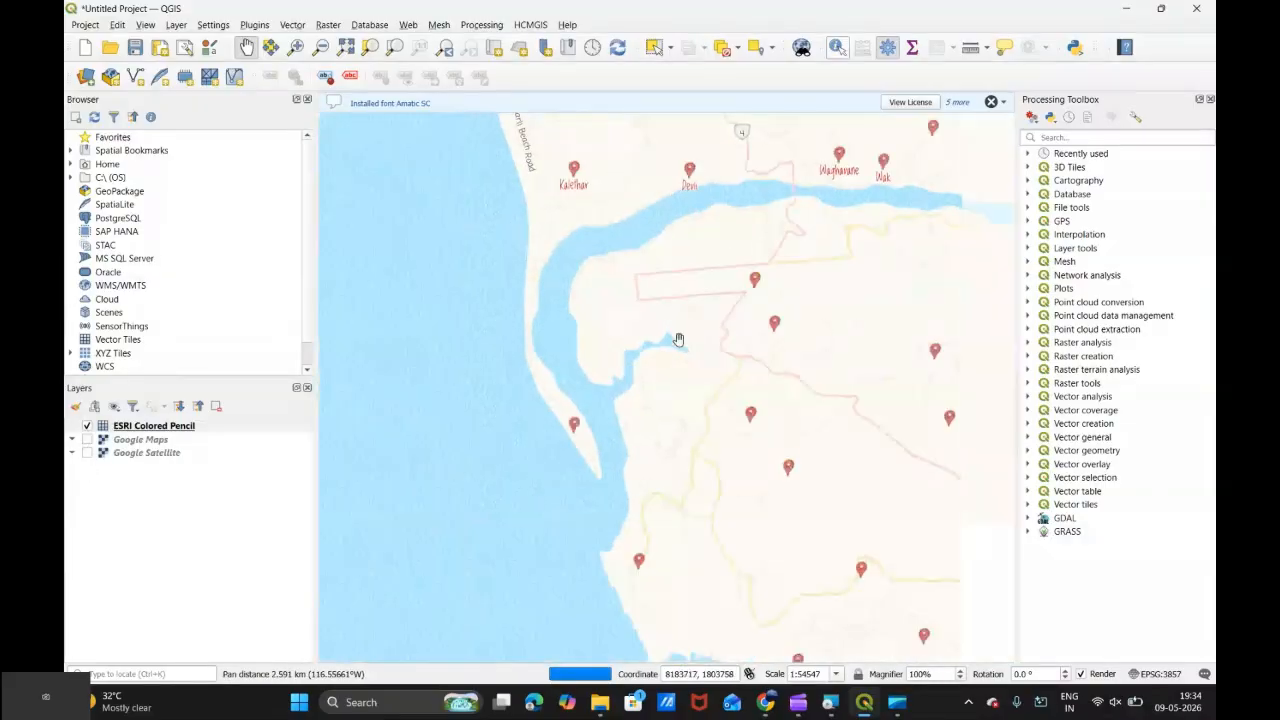
drag(766, 380, 663, 286)
click(709, 360)
drag(709, 360, 637, 363)
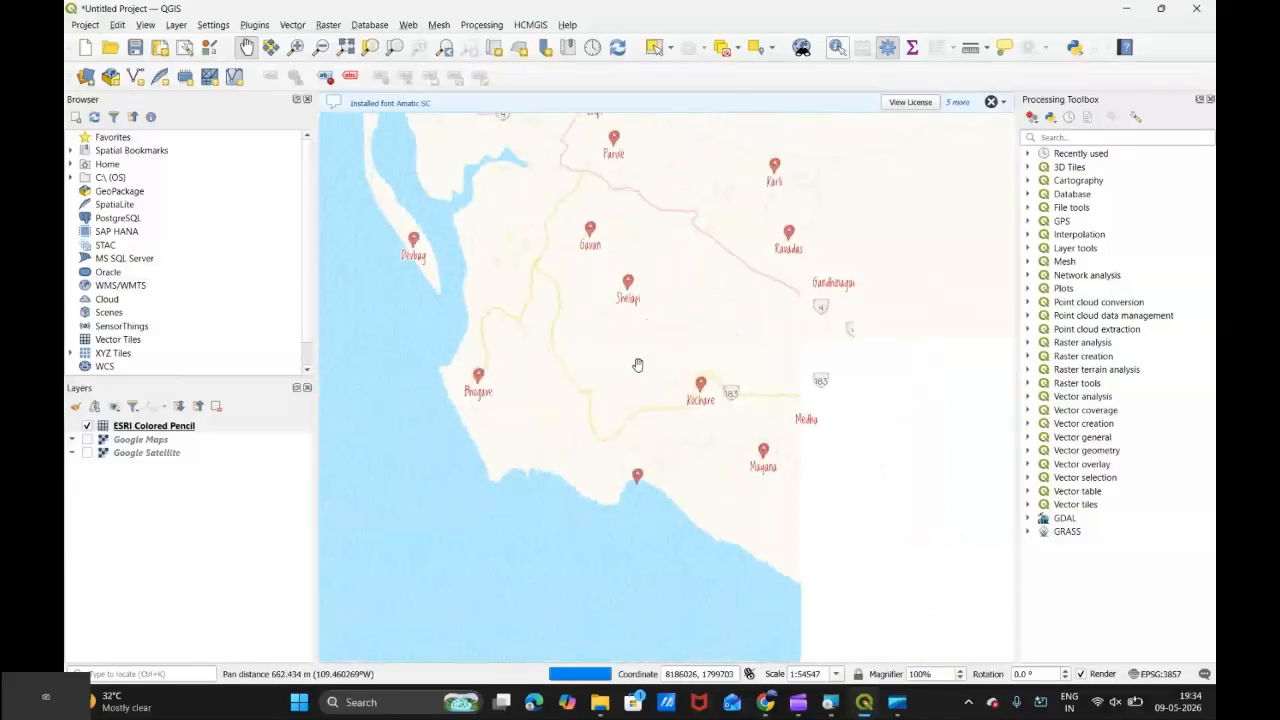
click(530, 24)
mouse_move(669, 60)
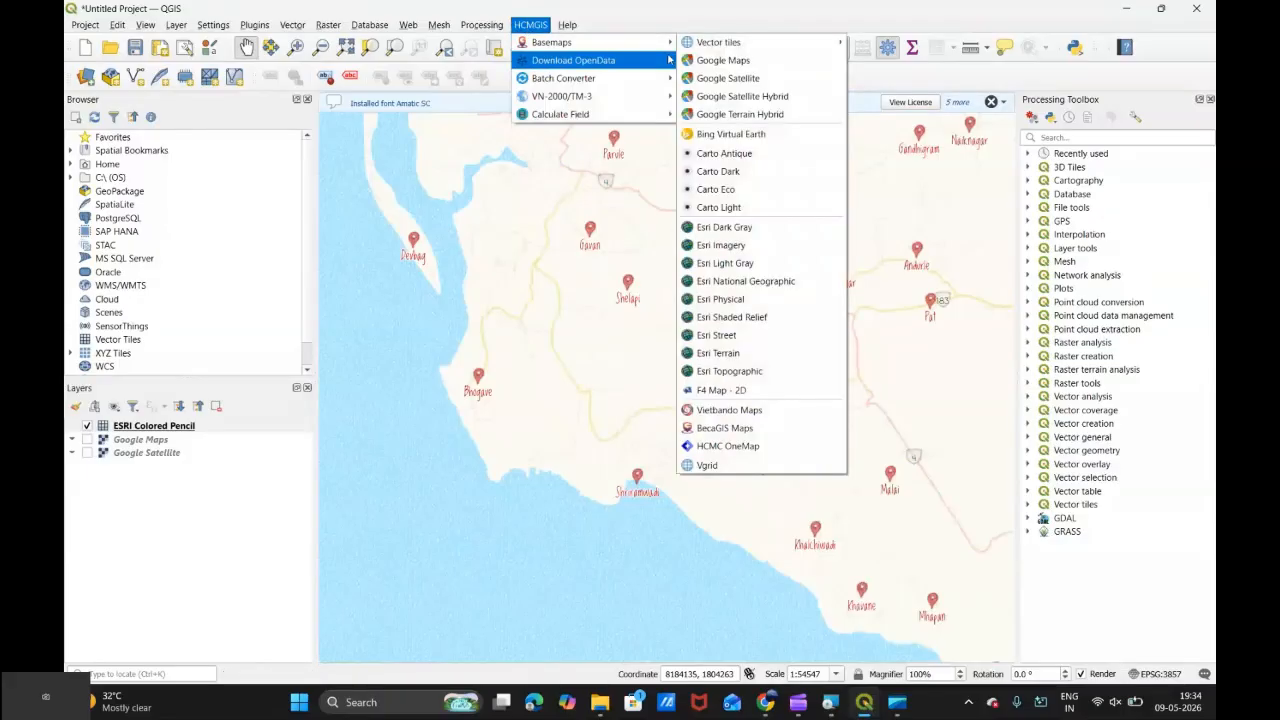
click(675, 15)
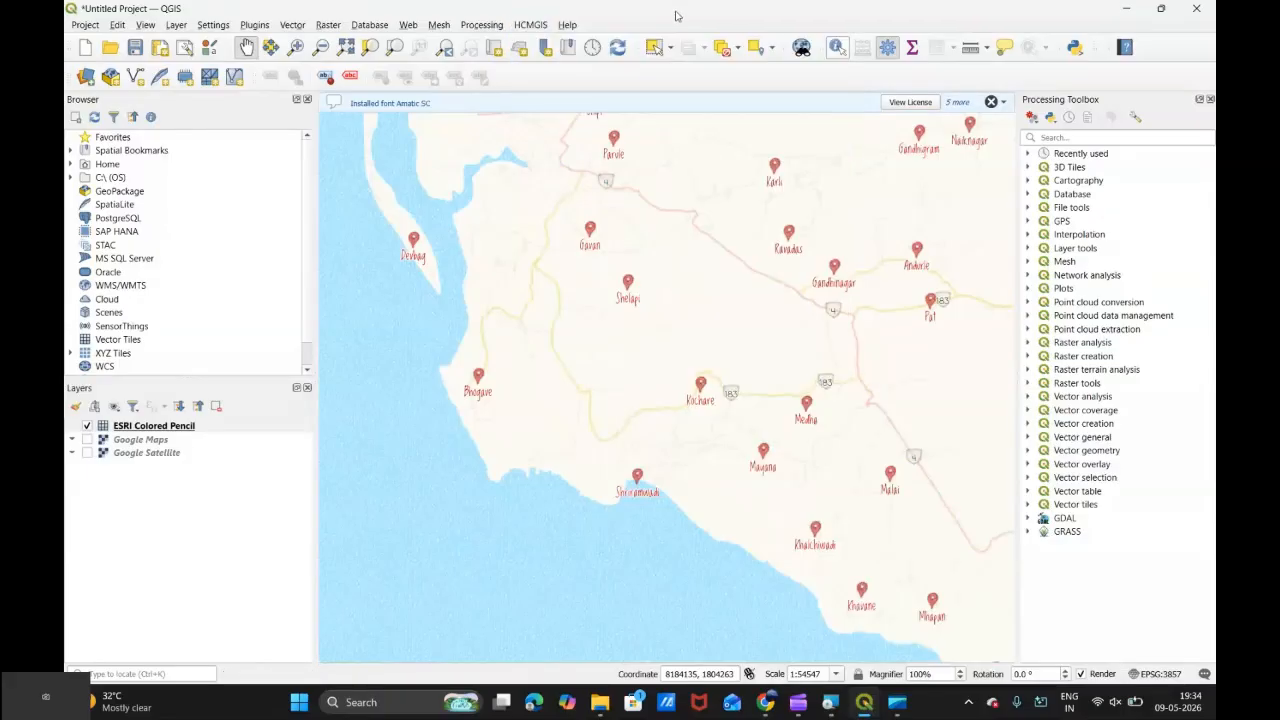
- Examine the ESRI Colored Pencil basemap at a regional scale along the coast around Malvan, Kudal and Vengurla
scroll(657, 343, down, 1)
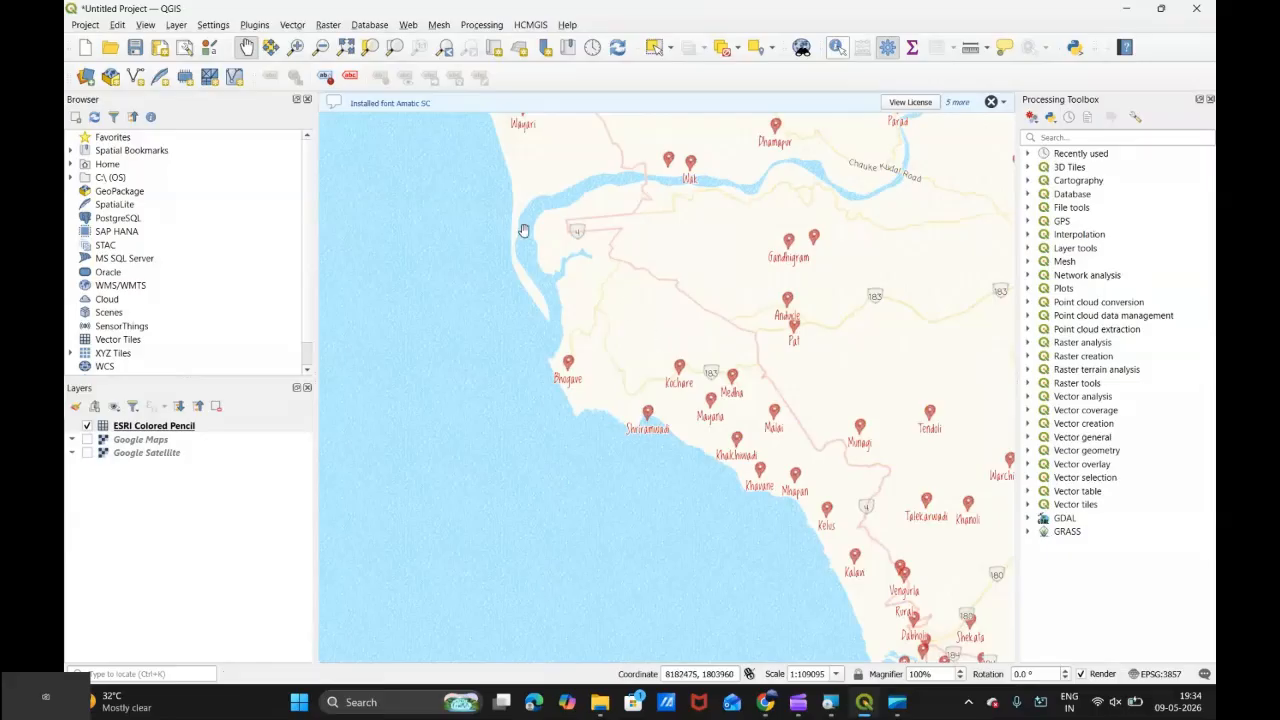
scroll(597, 408, down, 2)
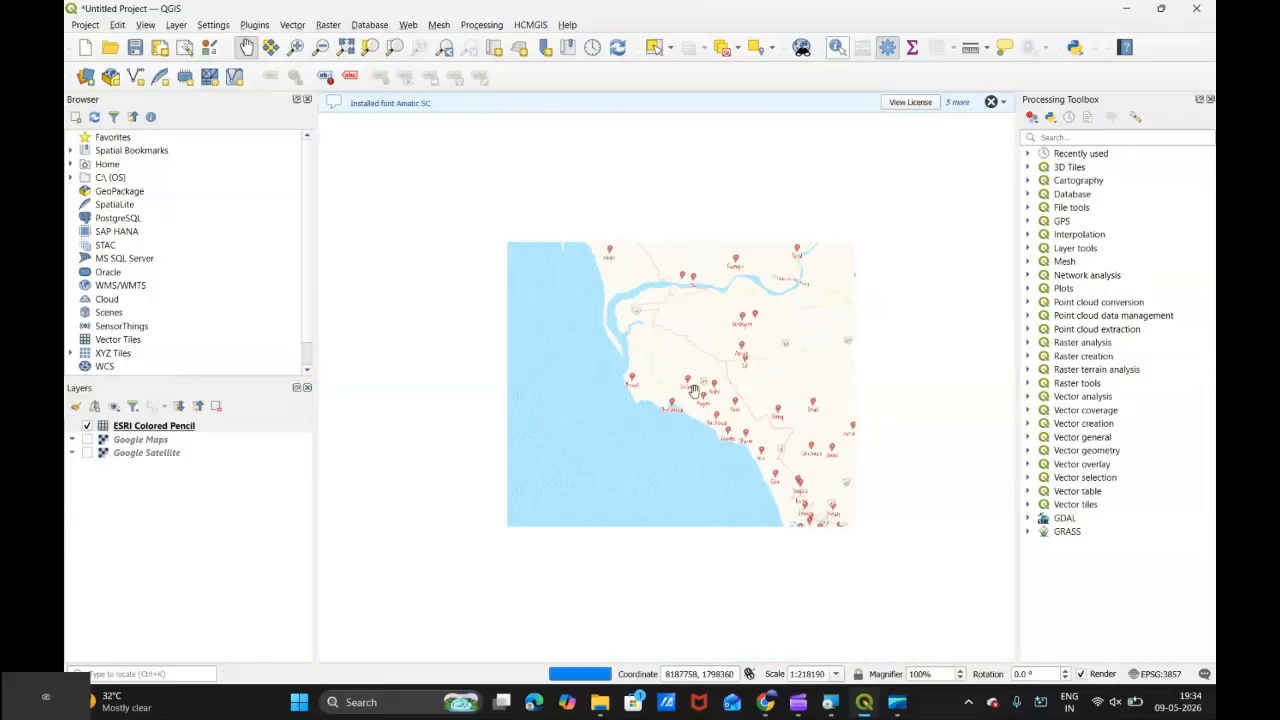
drag(740, 363, 602, 368)
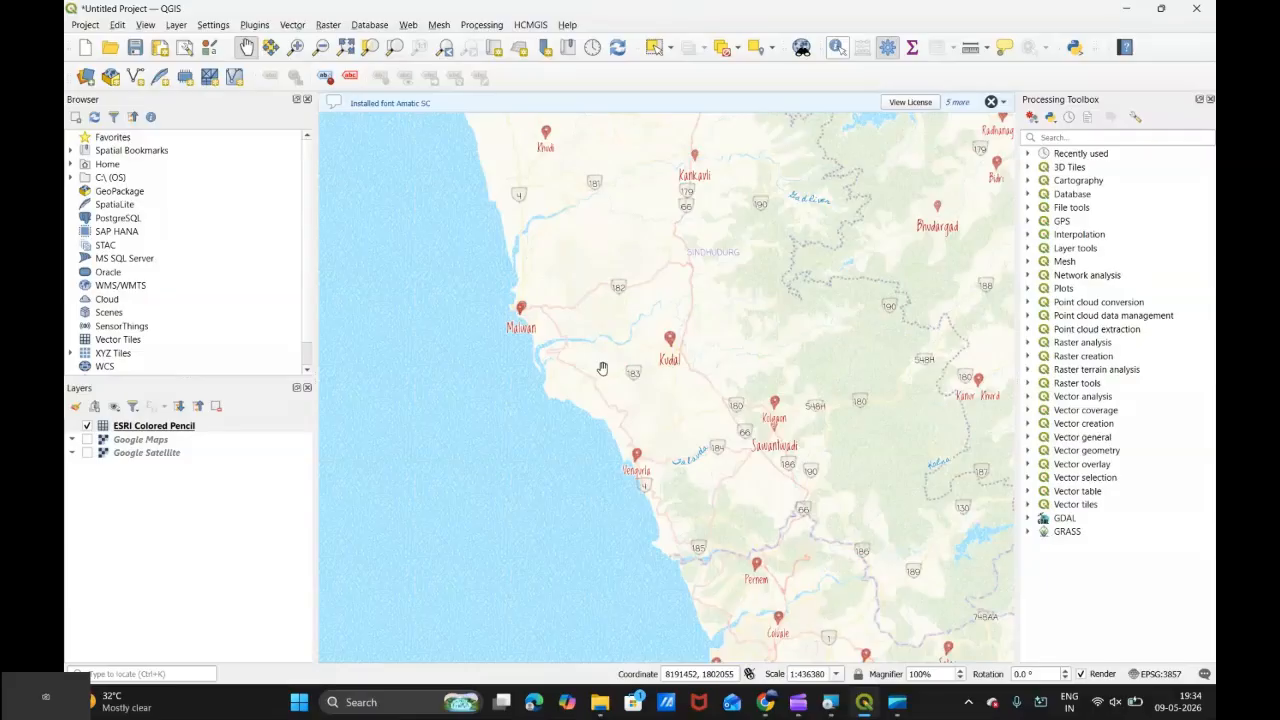
- Start an HCMGIS download of global administrative areas from GADM for India with level of detail 4
click(527, 25)
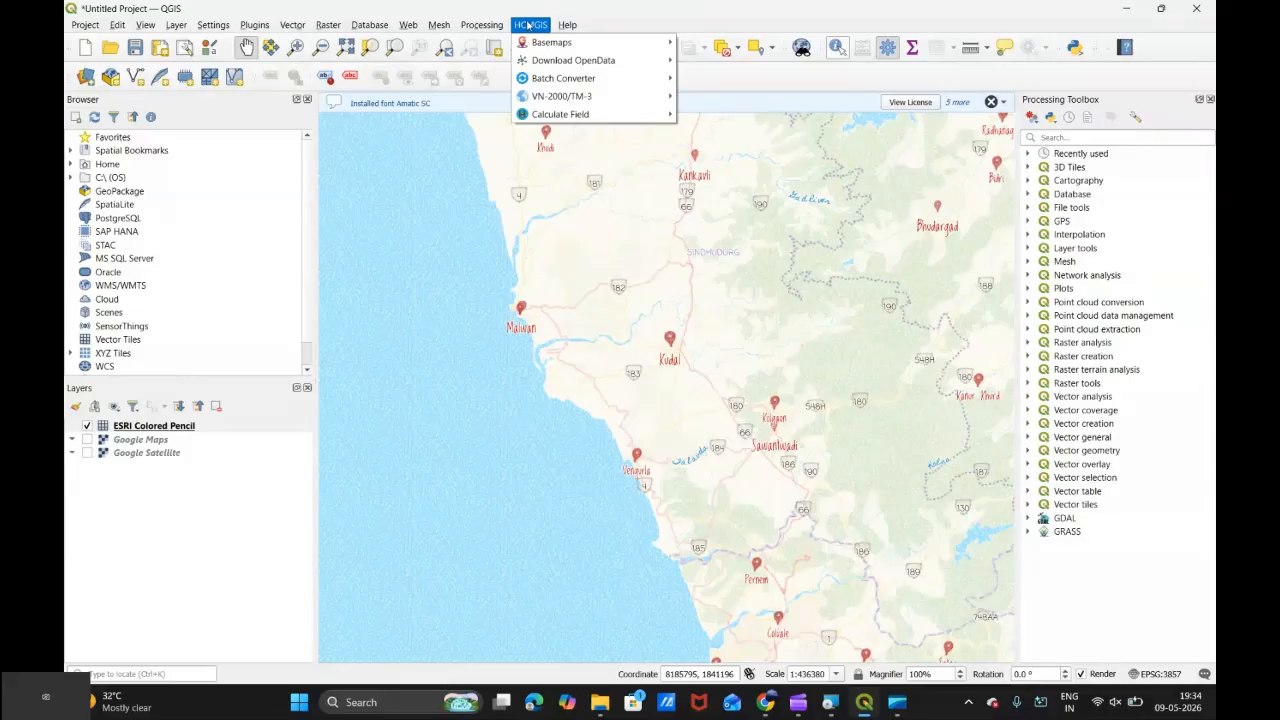
mouse_move(556, 64)
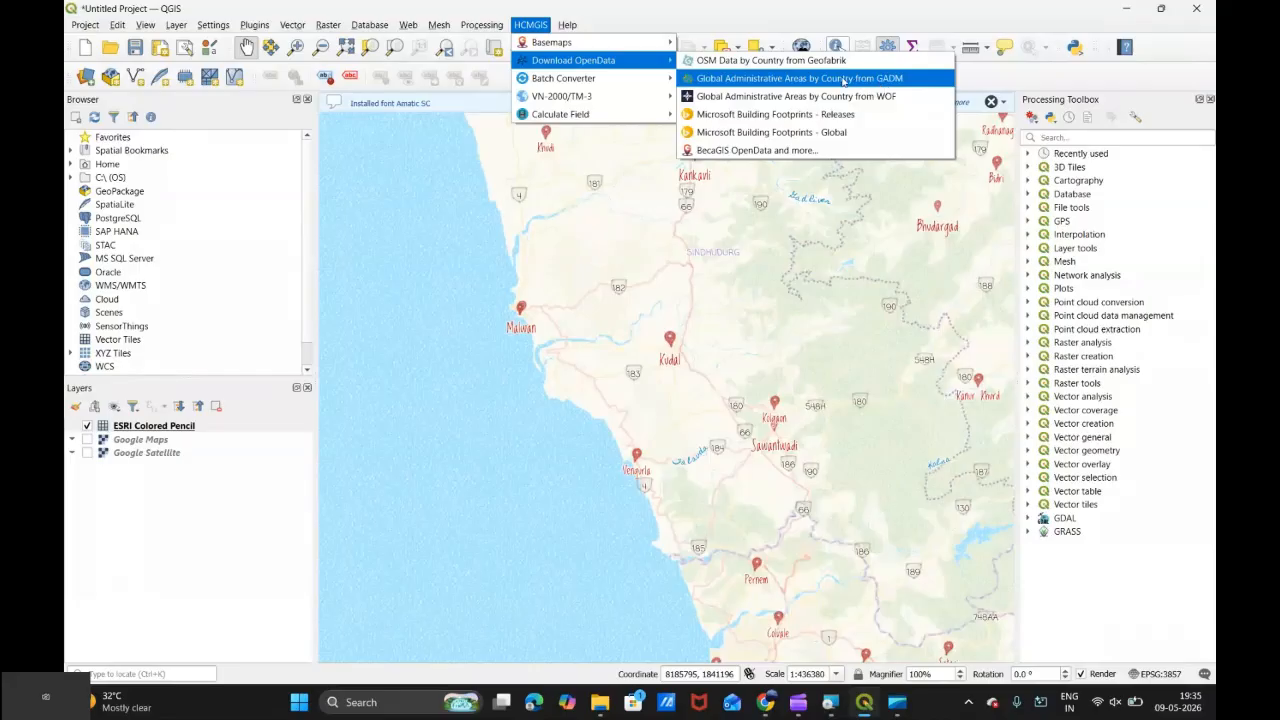
click(783, 80)
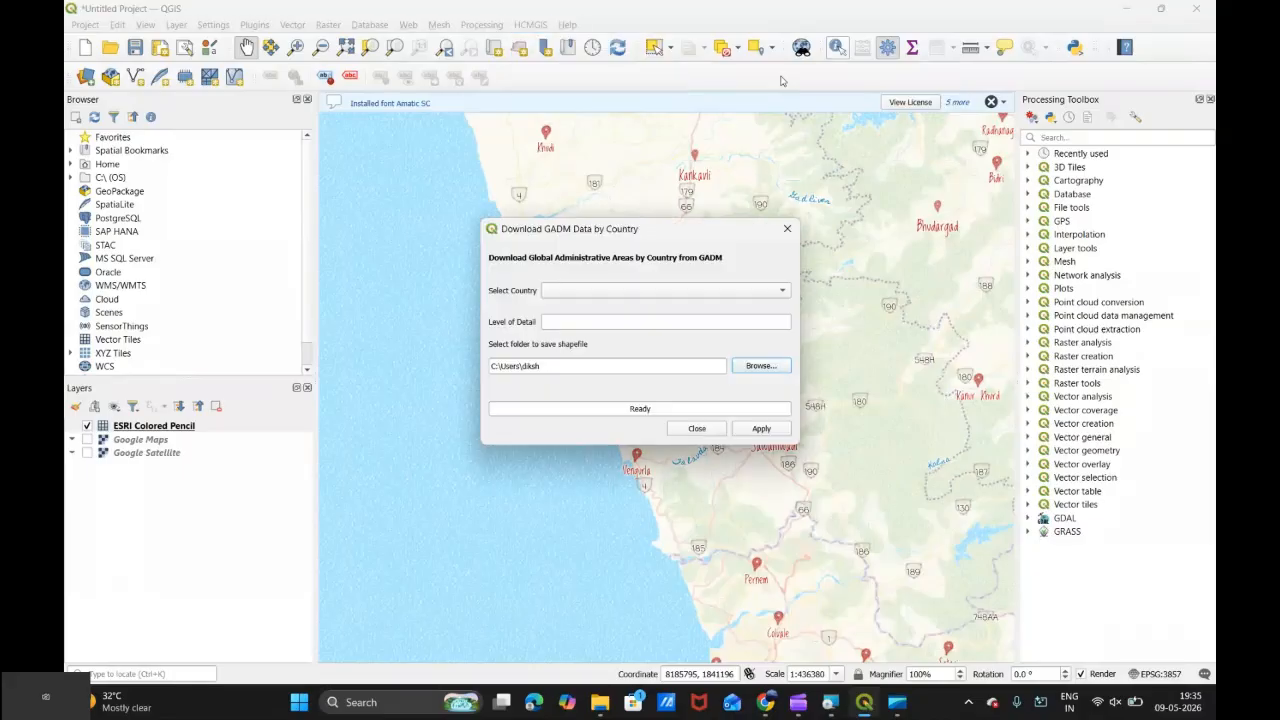
drag(650, 242, 748, 145)
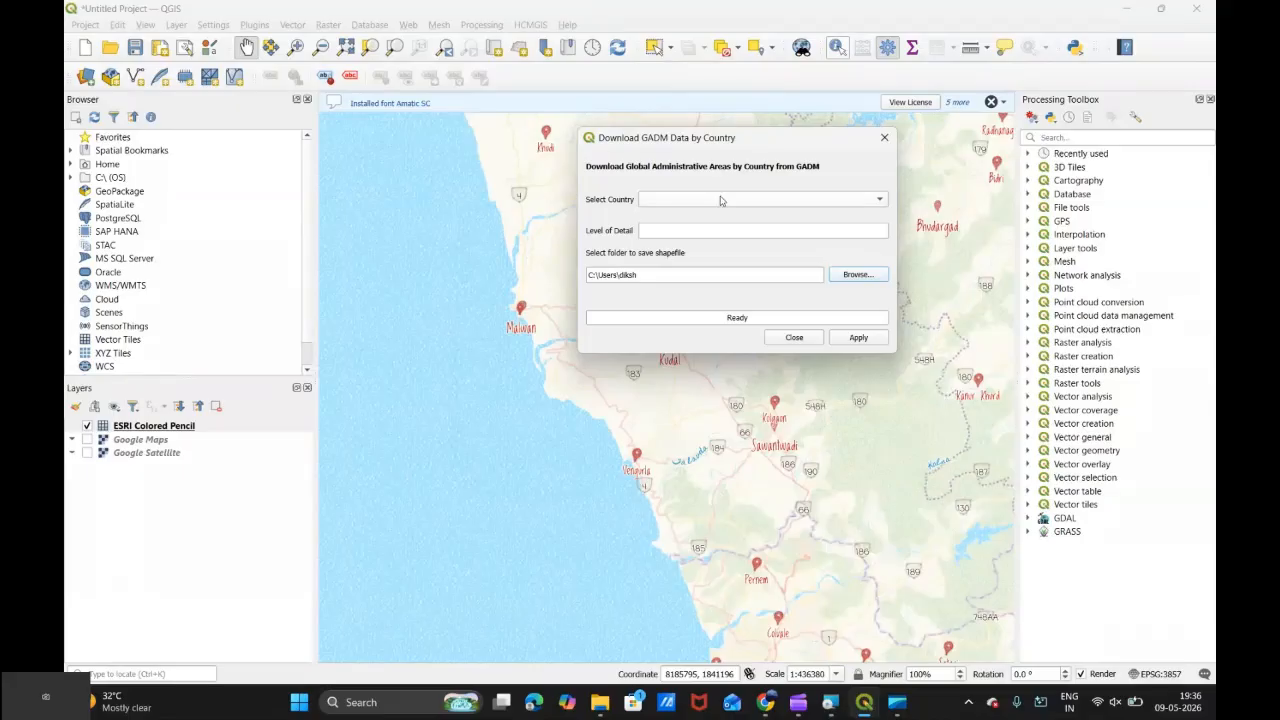
click(674, 203)
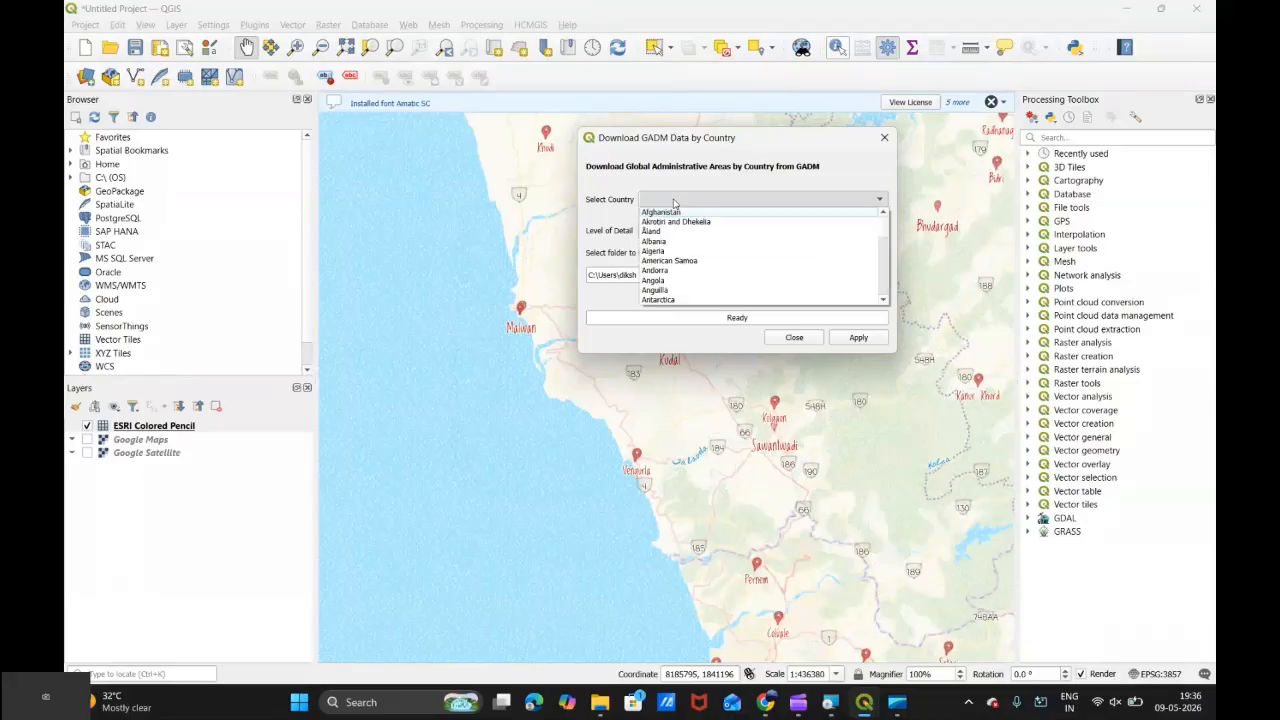
text(india)
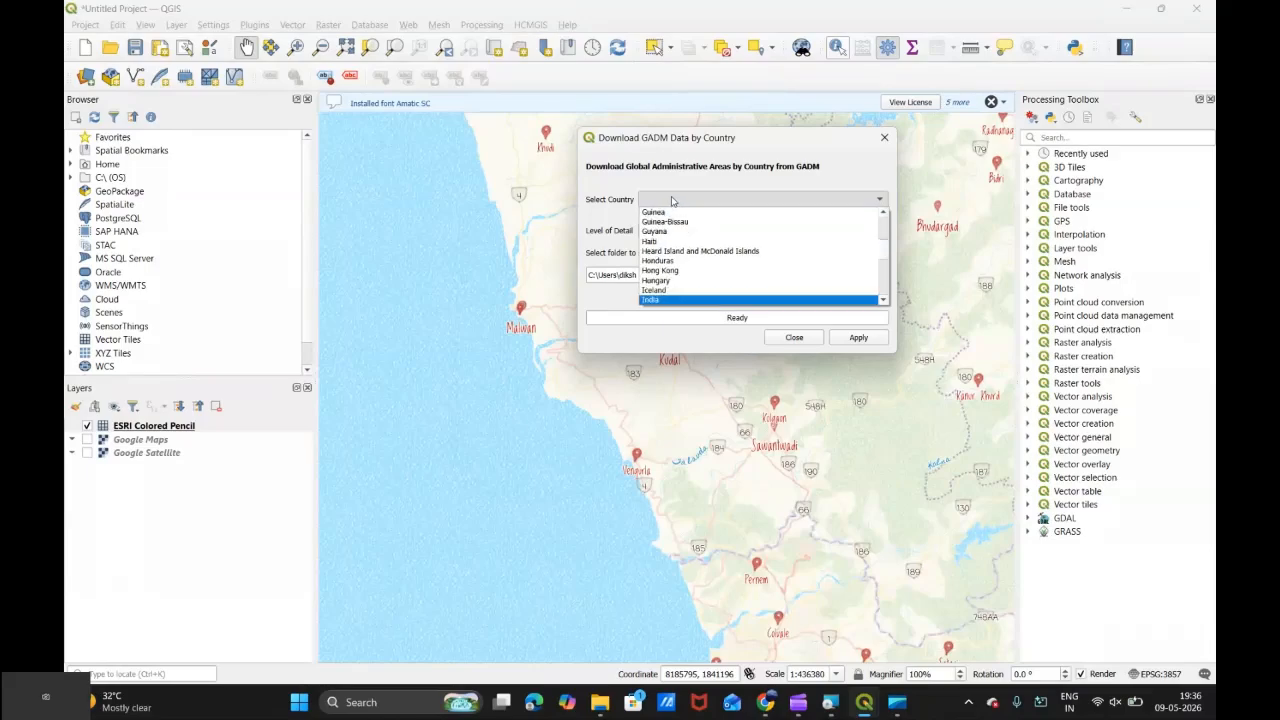
click(697, 304)
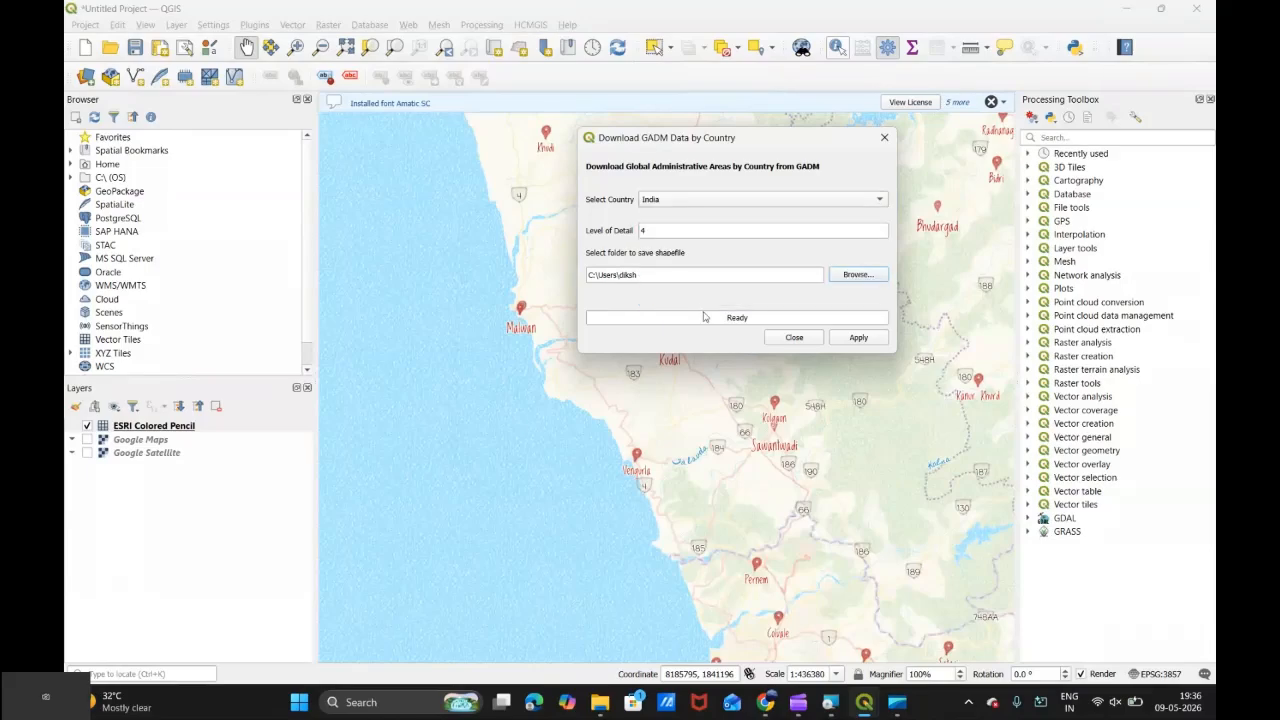
double_click(650, 233)
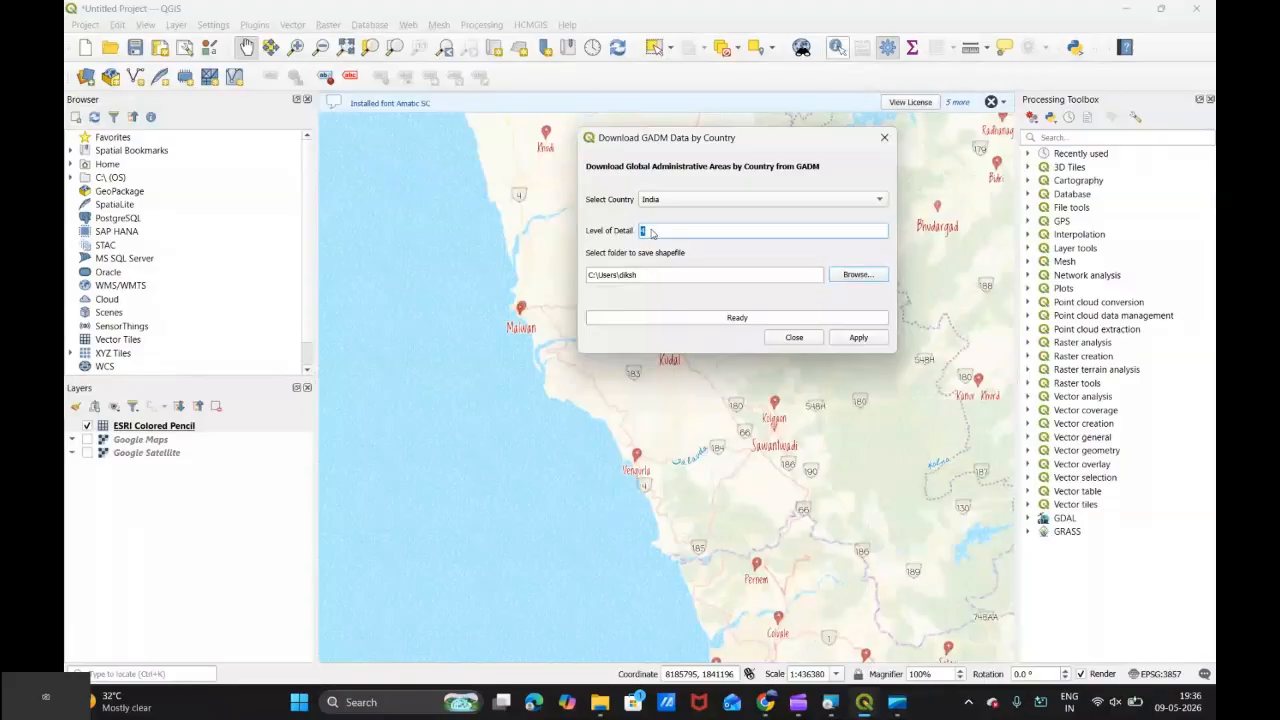
text(4)
- Set the Downloads folder as the save location for the GADM shapefile
click(858, 282)
click(857, 275)
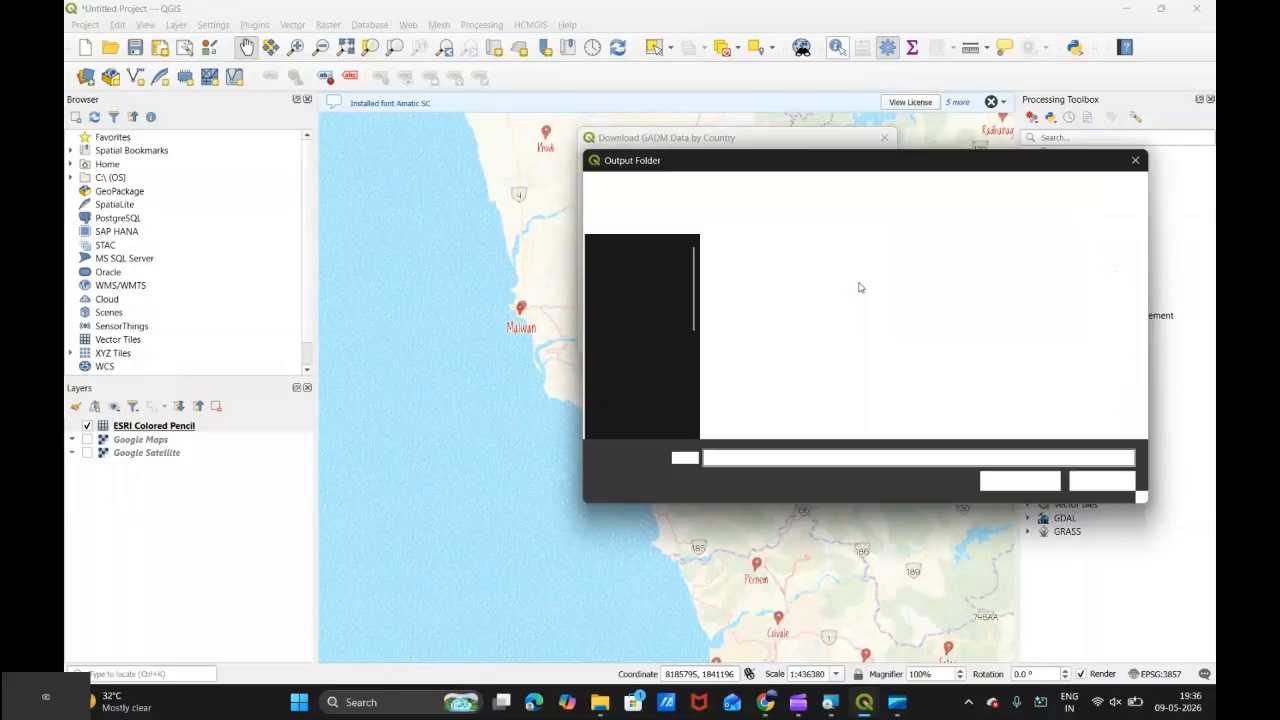
click(645, 318)
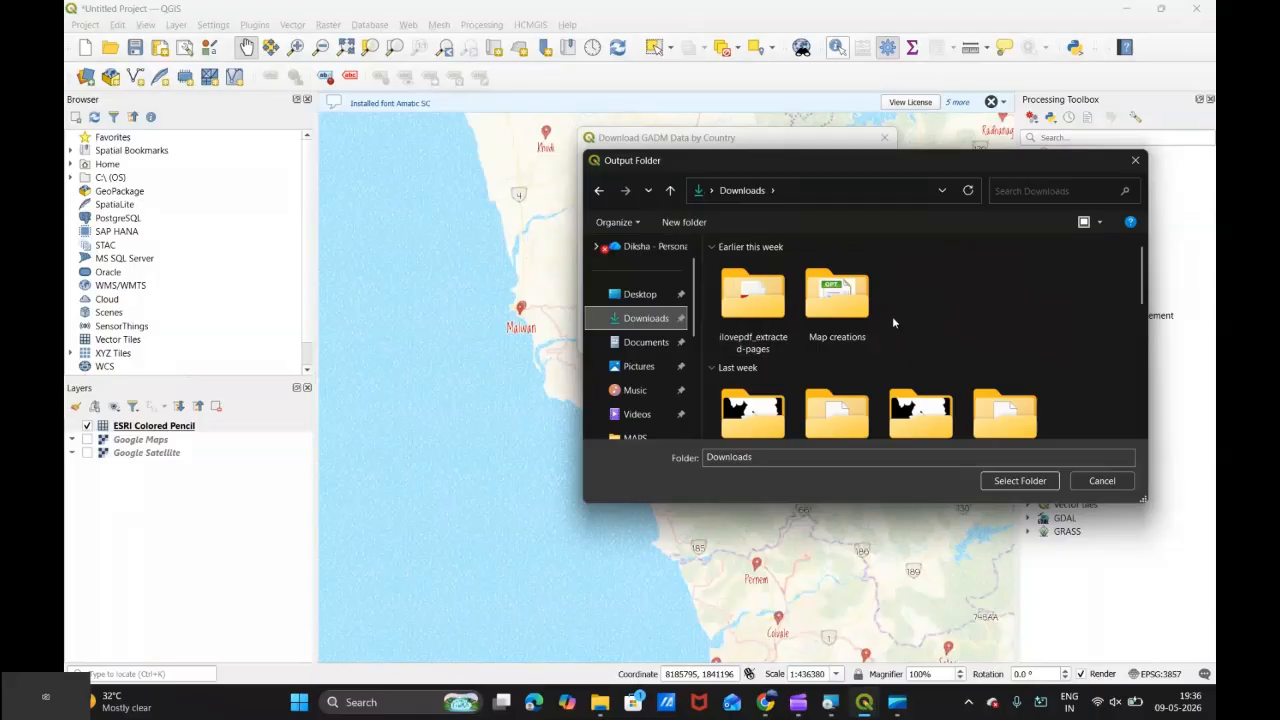
click(1020, 481)
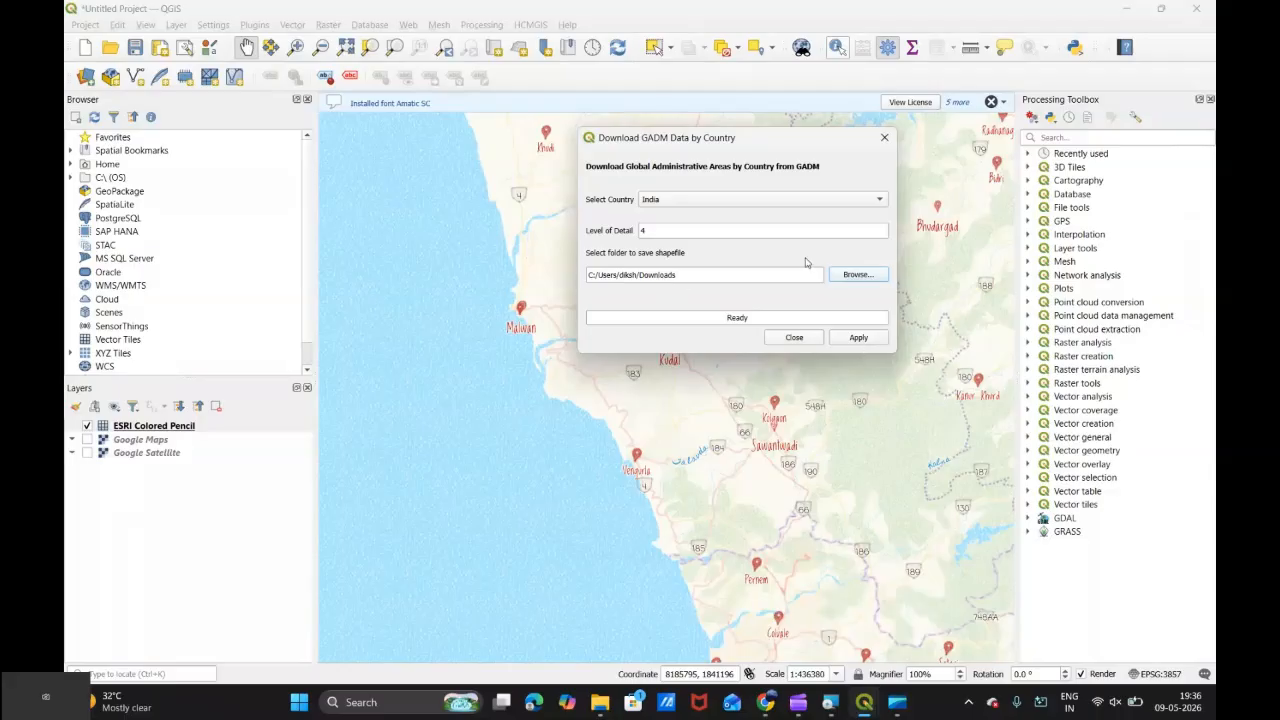
click(858, 275)
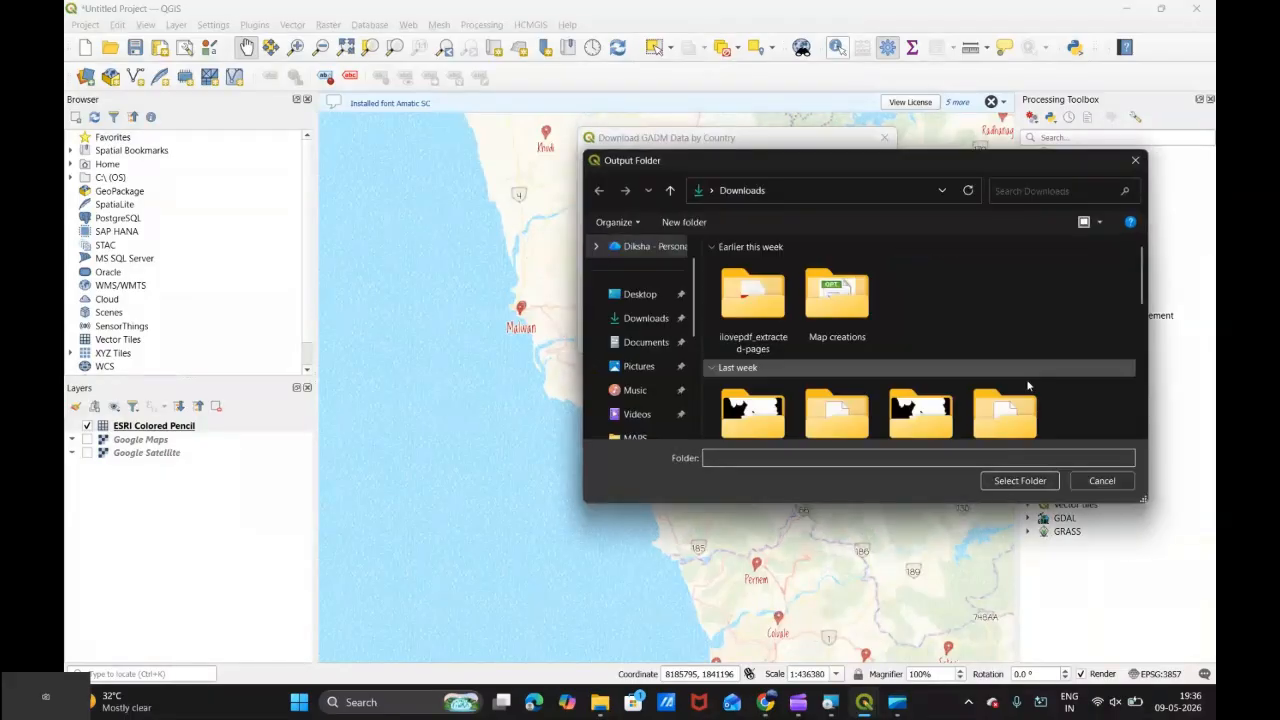
click(1135, 160)
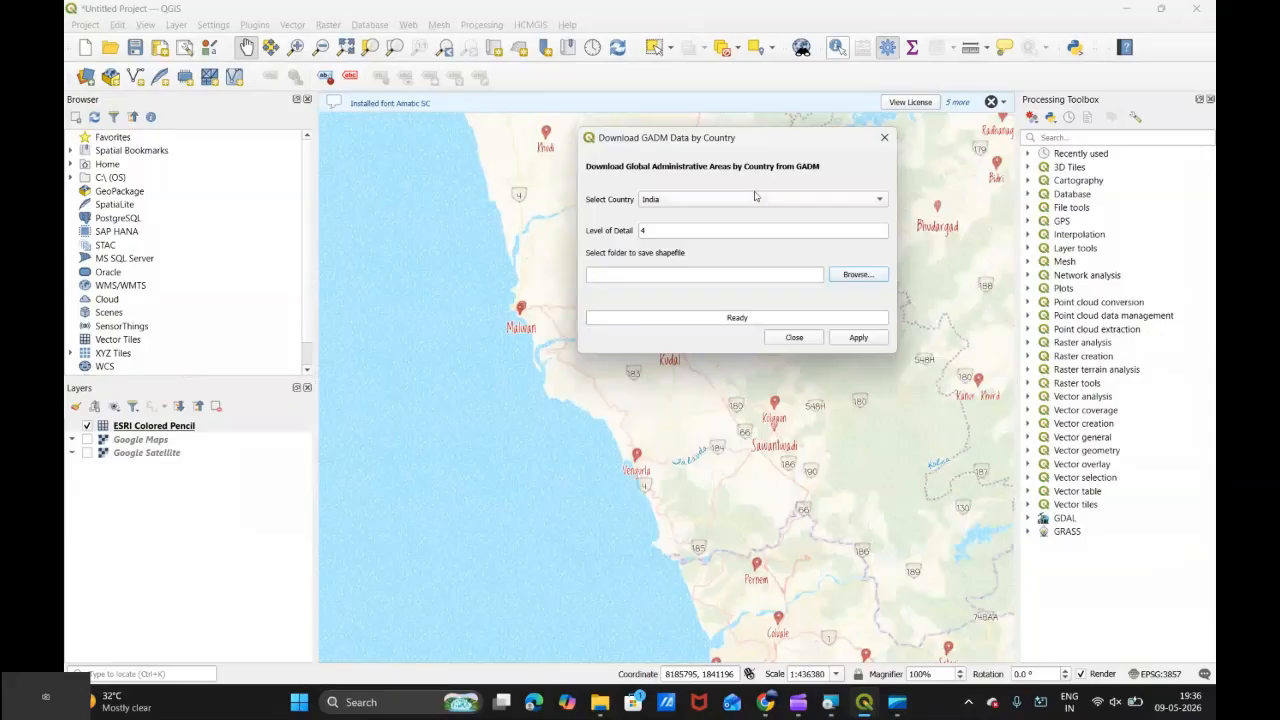
click(845, 275)
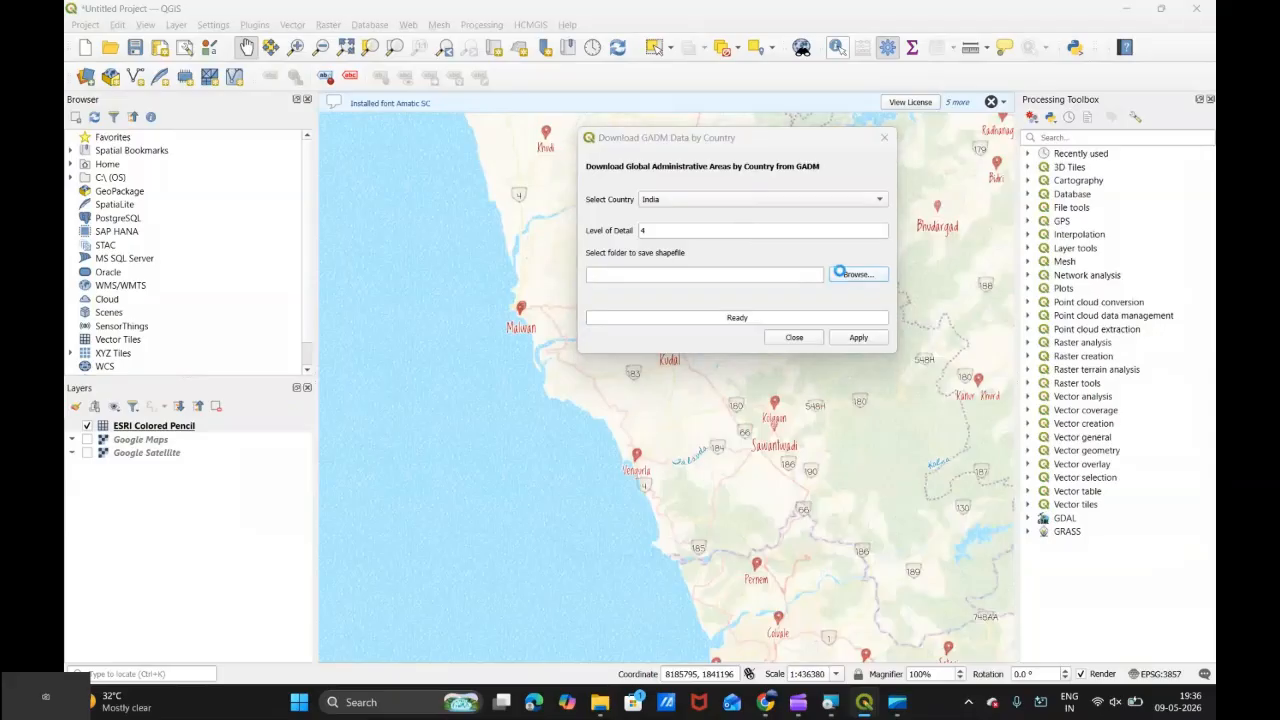
click(751, 194)
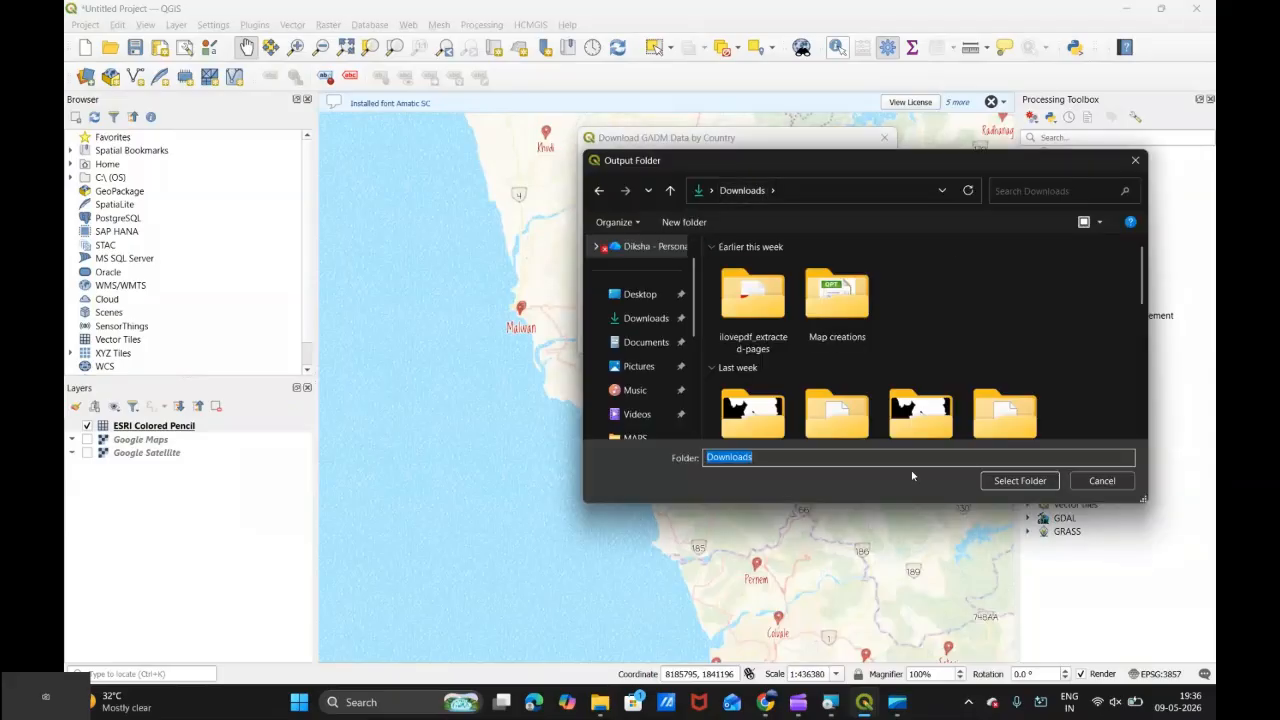
click(1020, 481)
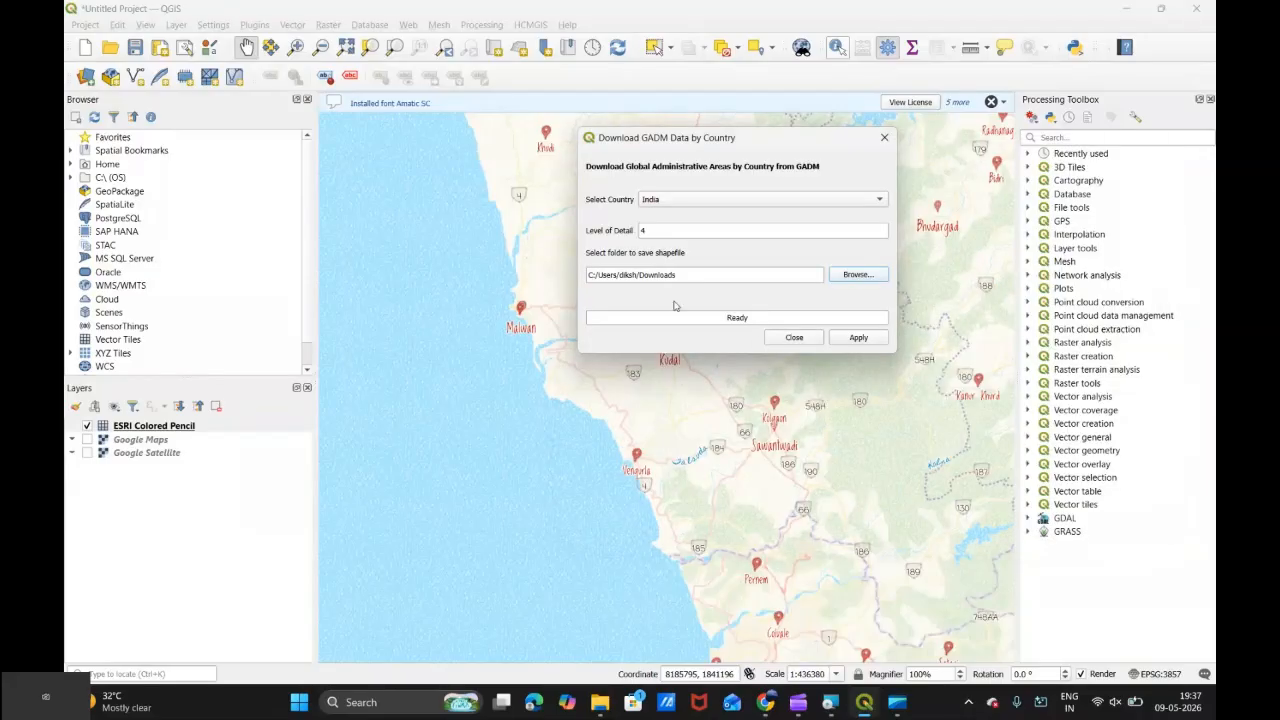
- Download India's GADM boundaries, load them into the project, and close the download dialog
click(857, 340)
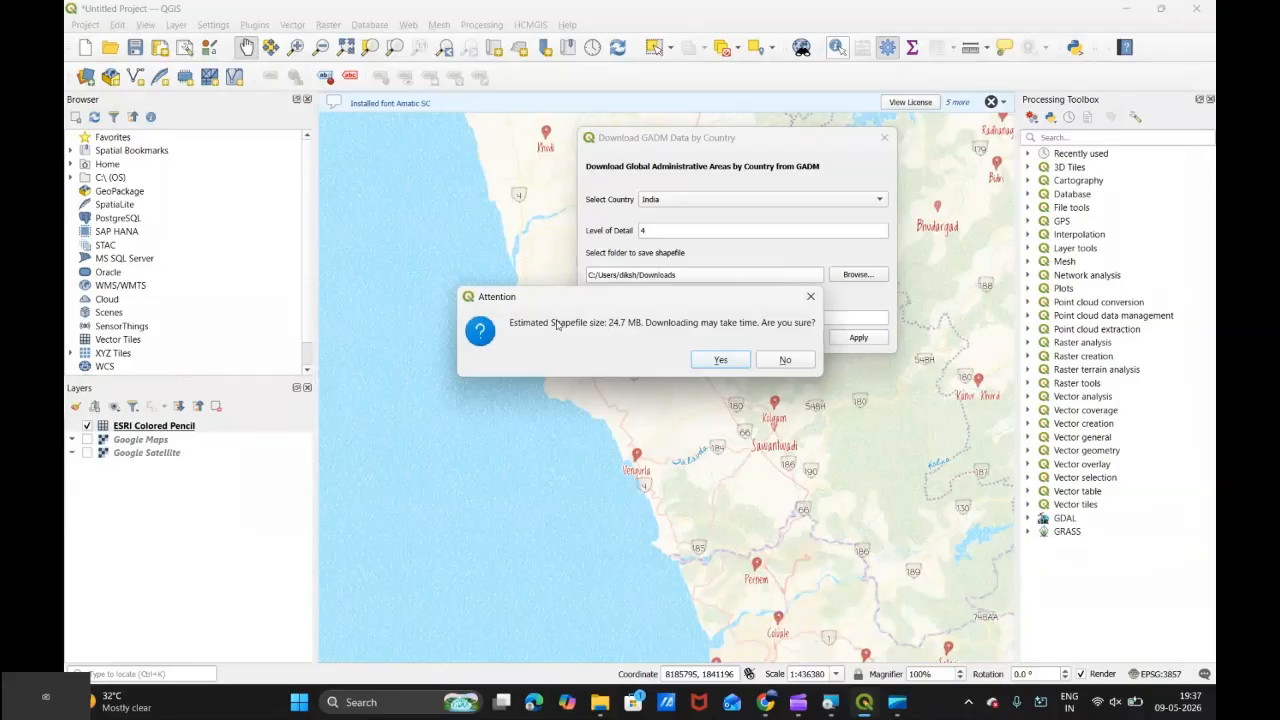
double_click(615, 325)
drag(628, 328, 634, 328)
click(720, 360)
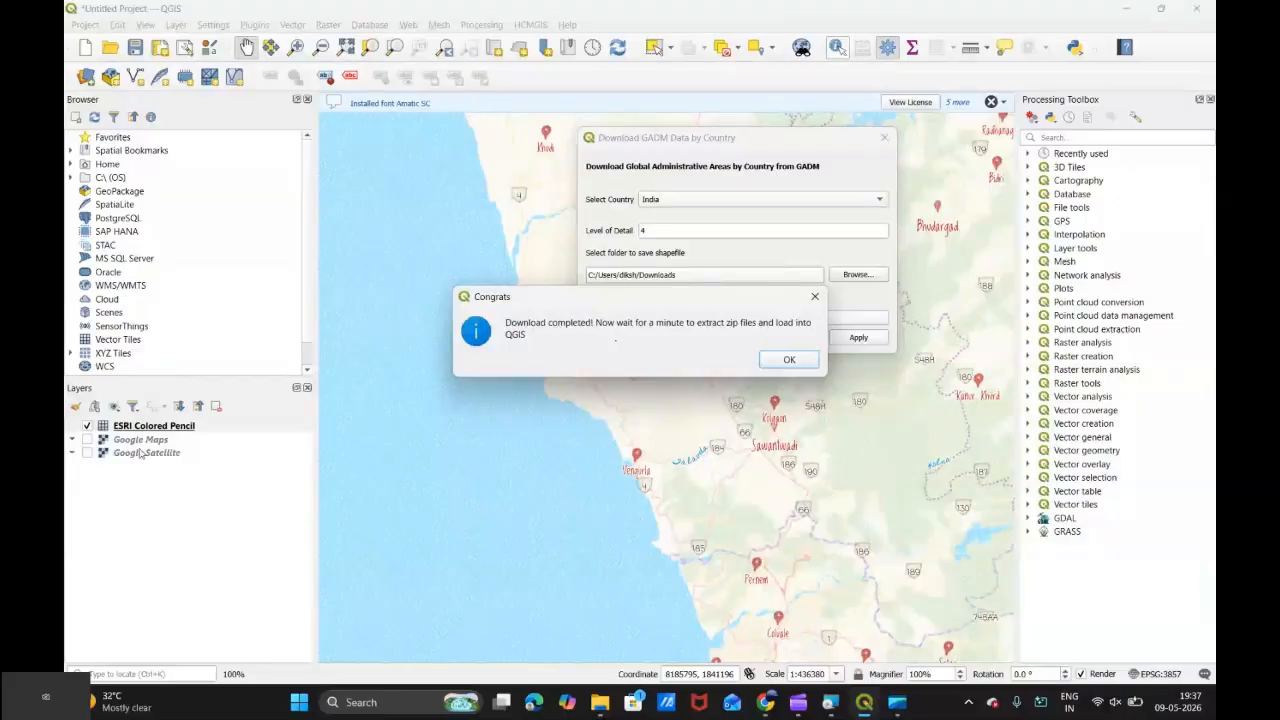
click(782, 364)
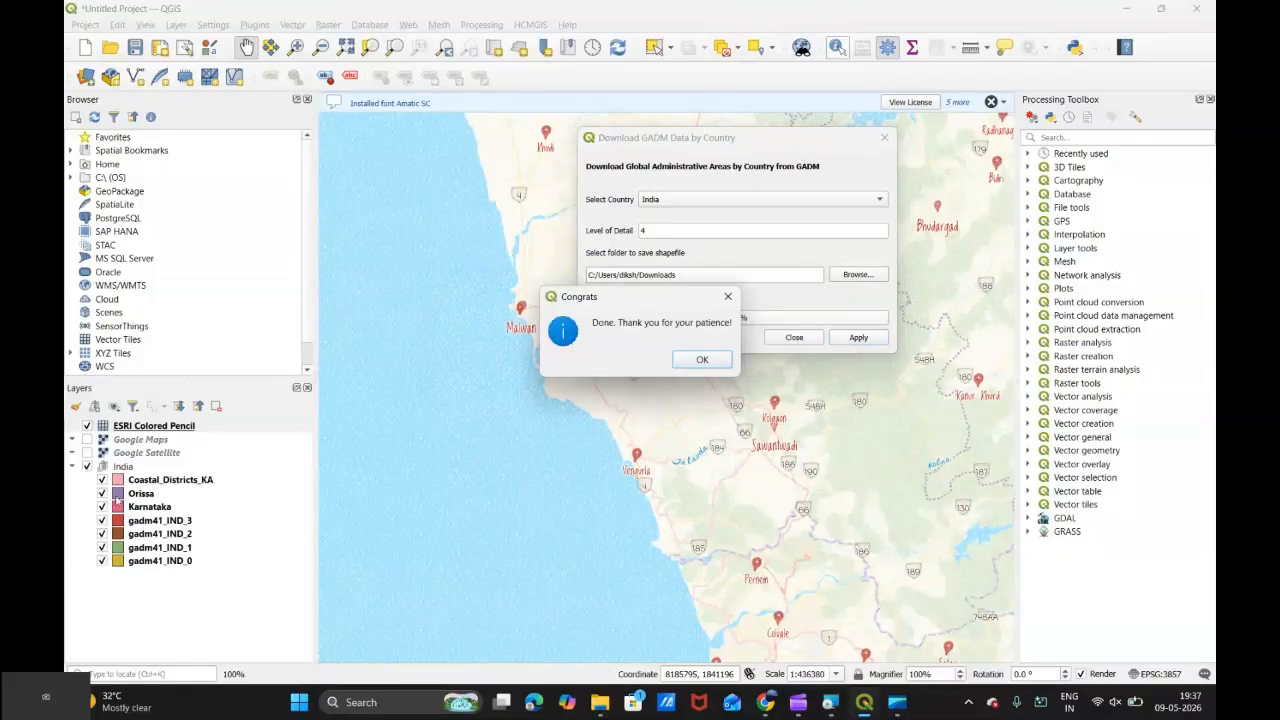
click(712, 362)
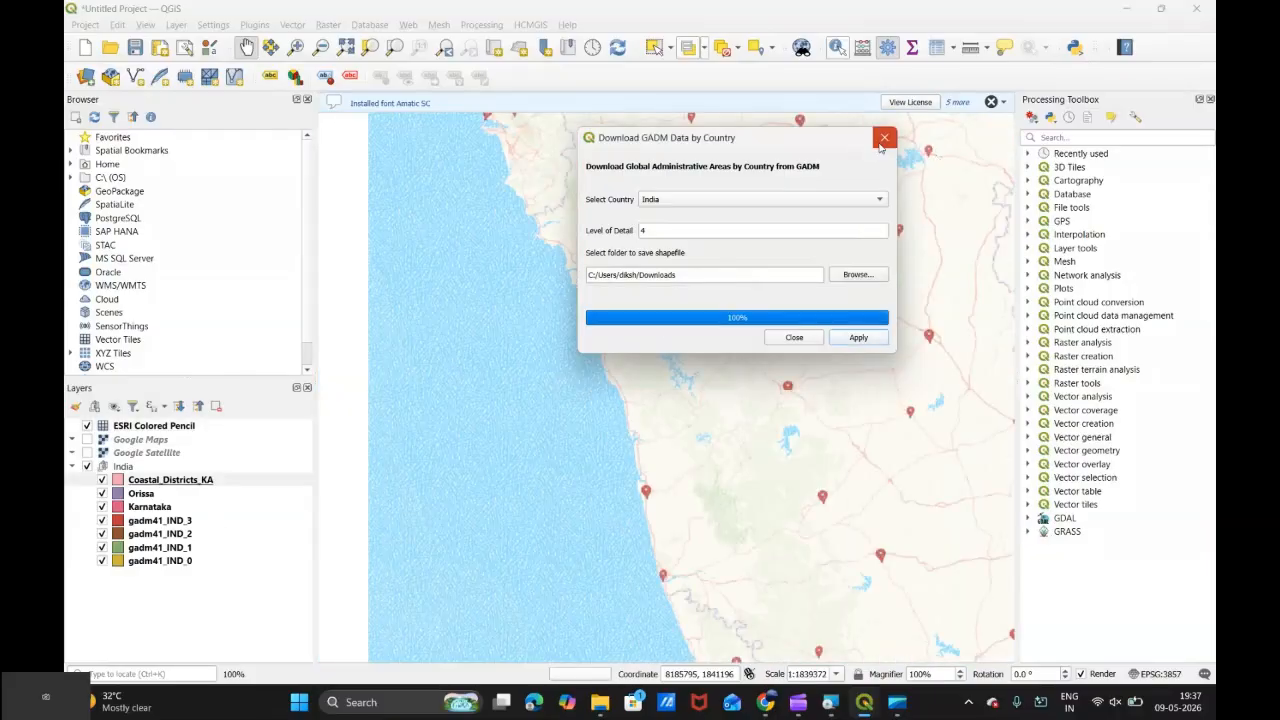
click(876, 146)
- Hide the Coastal_Districts_KA, Orissa, Karnataka and ESRI Colored Pencil layers and bring all of India into view
click(101, 480)
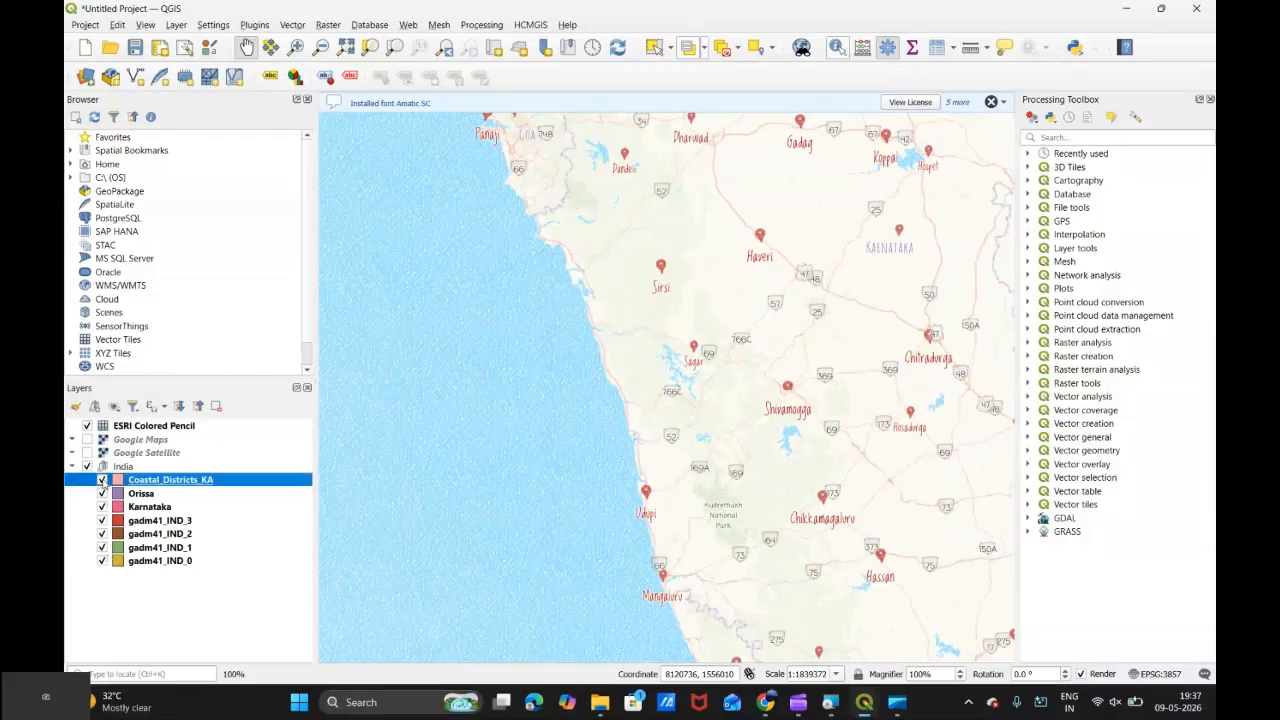
click(101, 493)
click(102, 507)
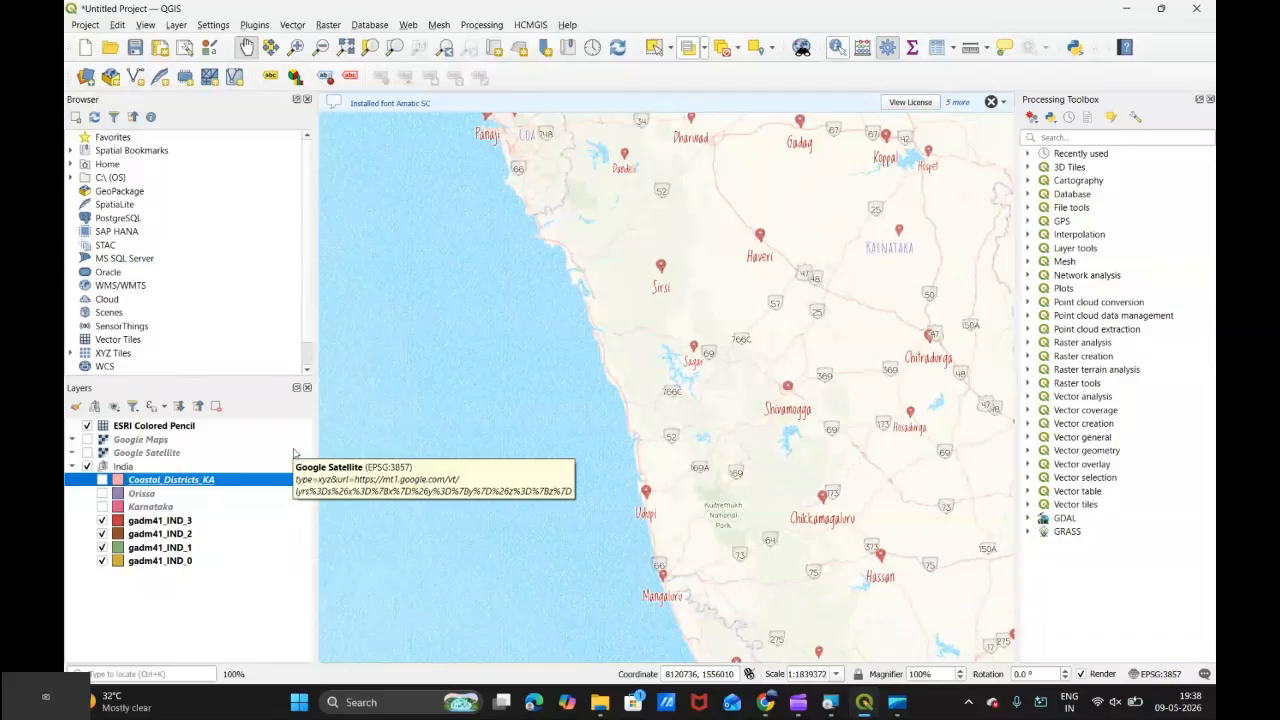
scroll(543, 468, down, 2)
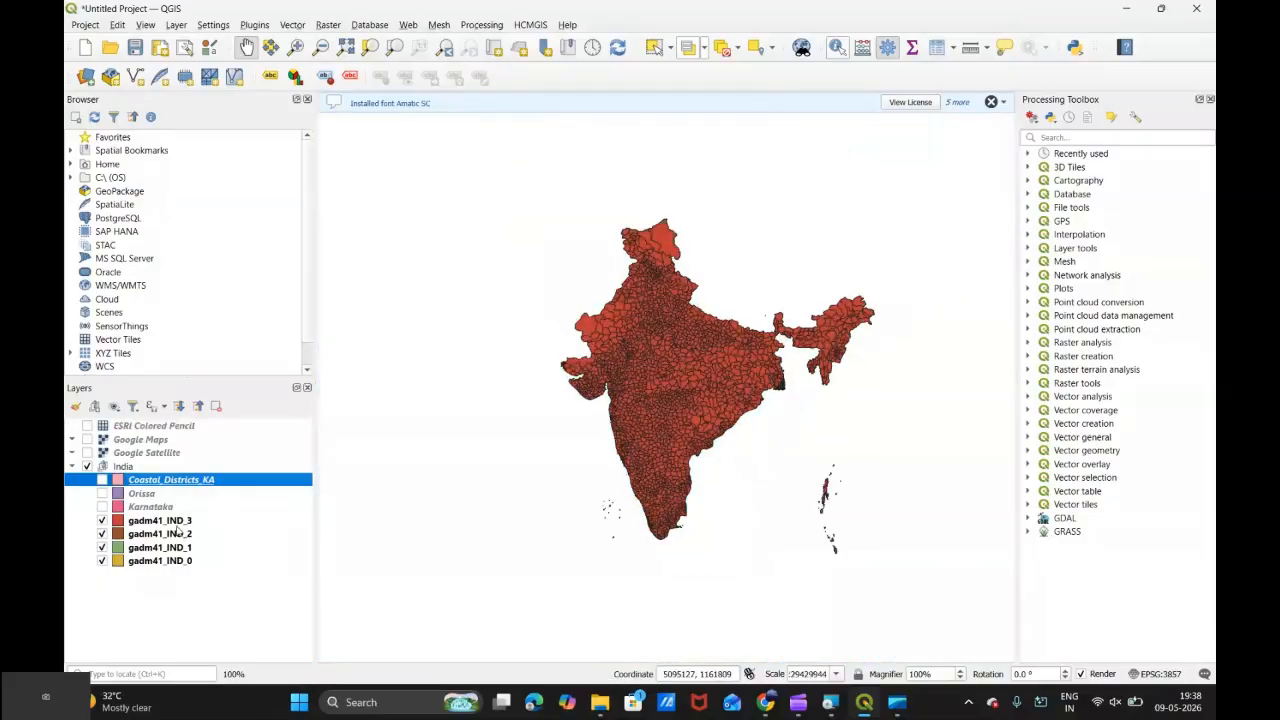
- Switch the gadm41_IND_3 layer off and on and examine its boundaries against gadm41_IND_2
click(101, 521)
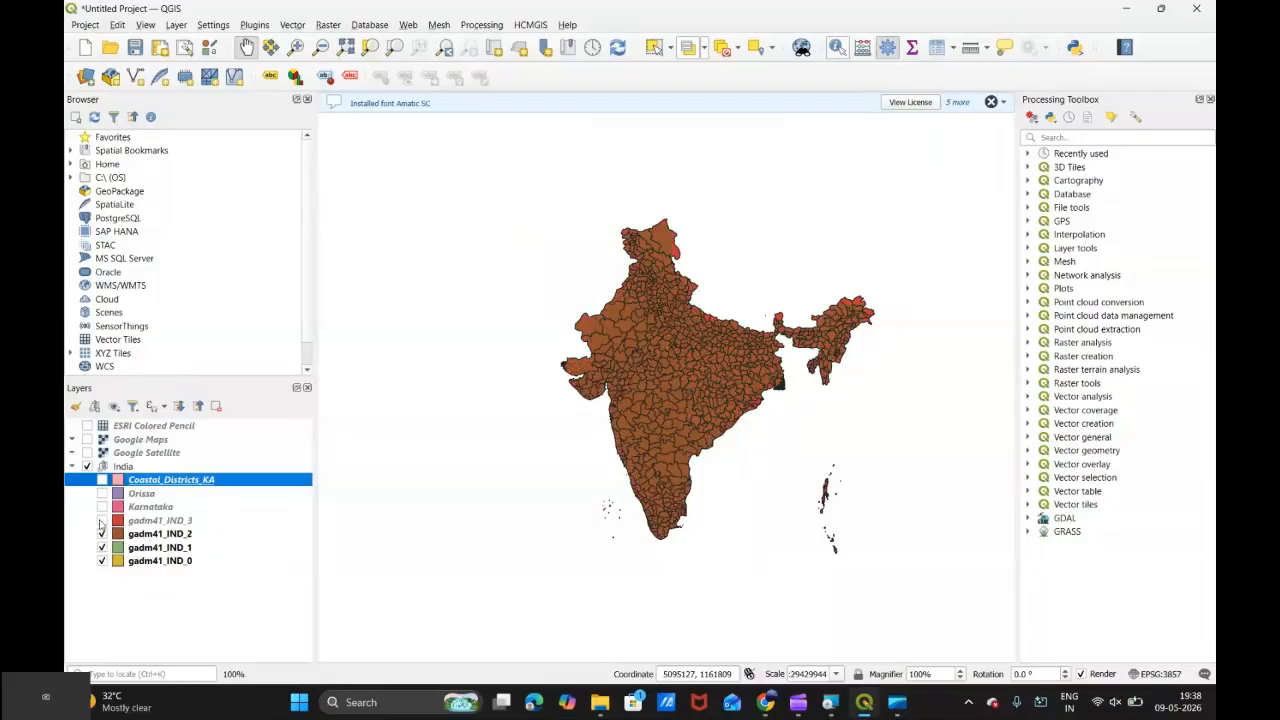
click(101, 521)
scroll(617, 450, up, 1)
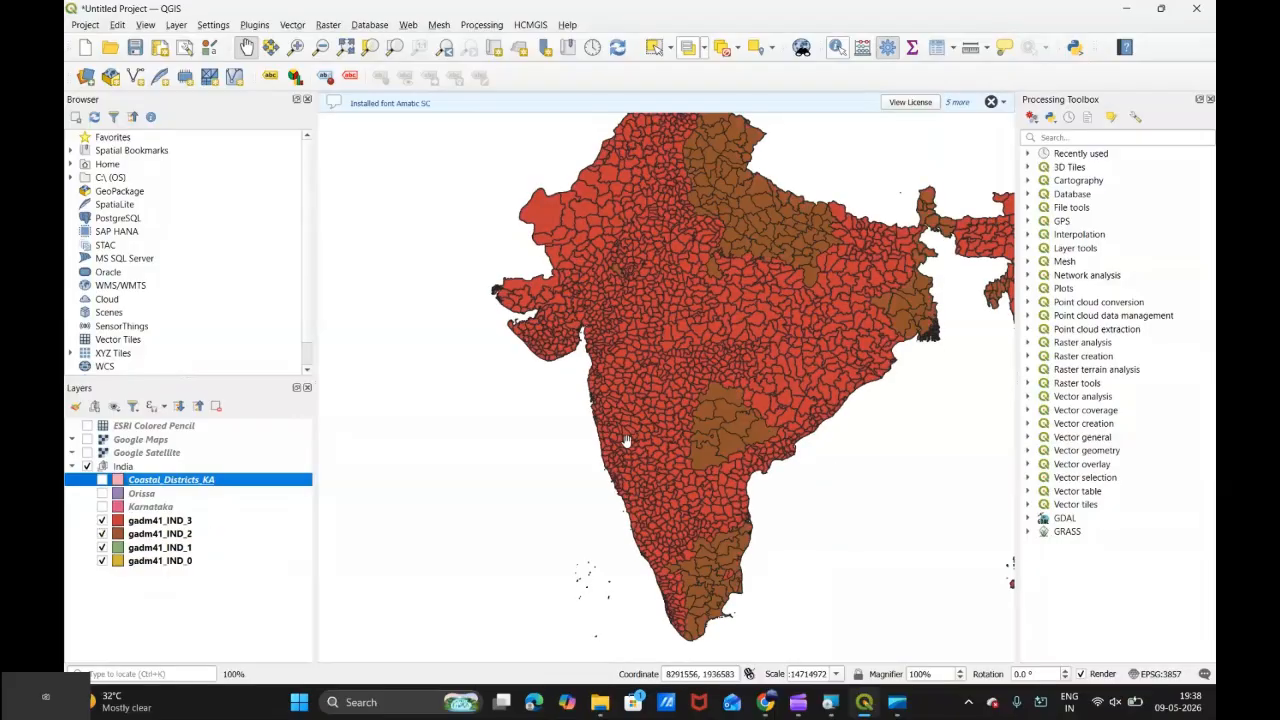
scroll(617, 450, up, 1)
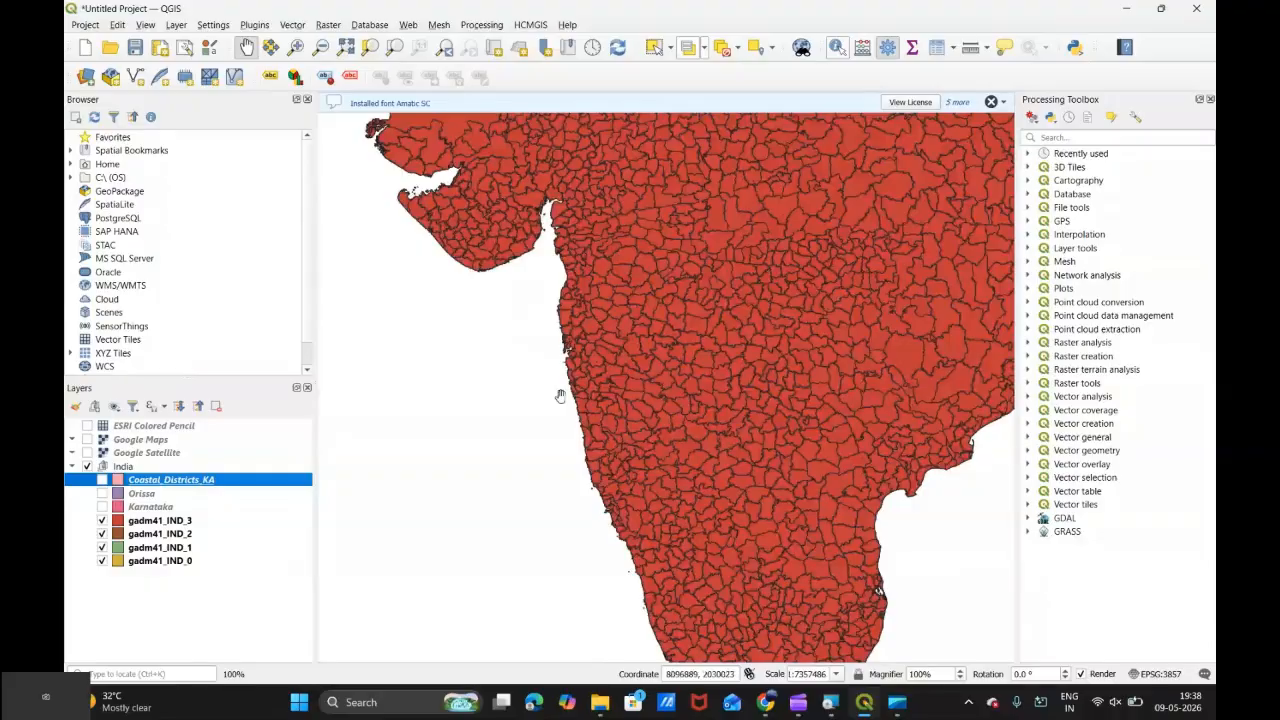
scroll(560, 396, down, 1)
scroll(560, 396, down, 1)
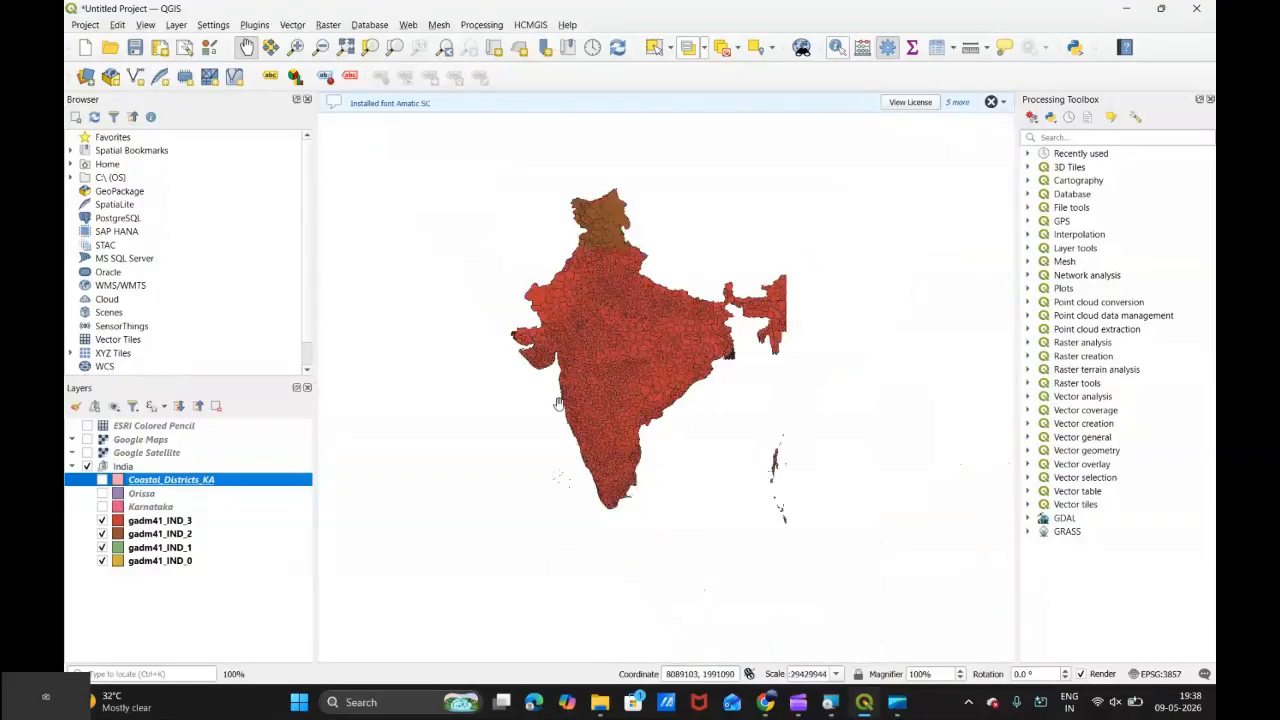
- Hide gadm41_IND_3 to inspect the gadm41_IND_2 boundaries, and hide gadm41_IND_2 to inspect gadm41_IND_1 across India
click(101, 521)
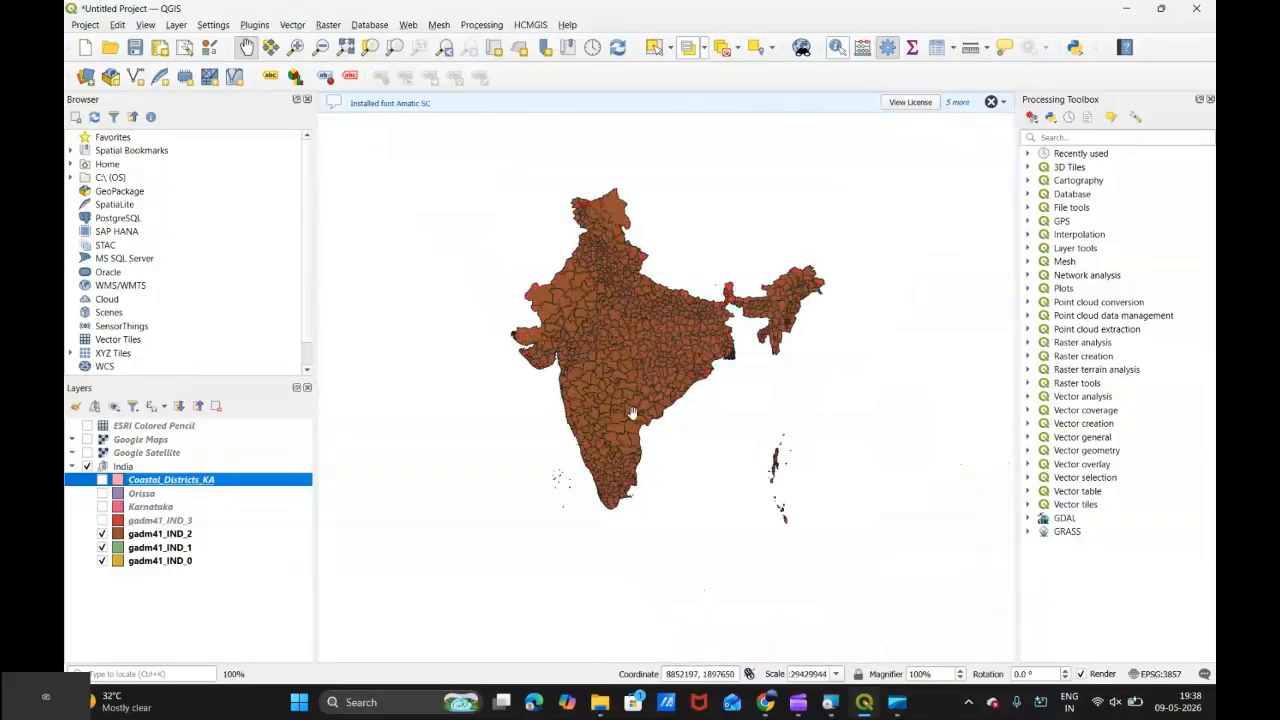
scroll(632, 413, up, 1)
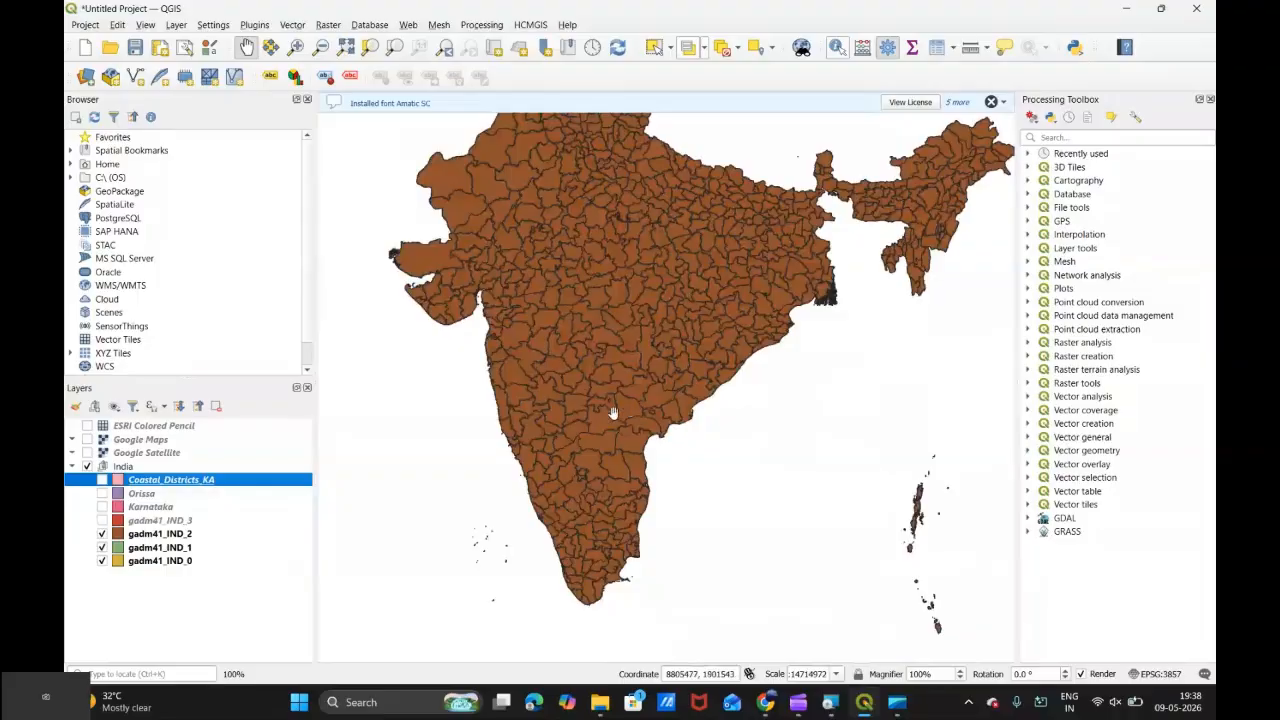
click(101, 535)
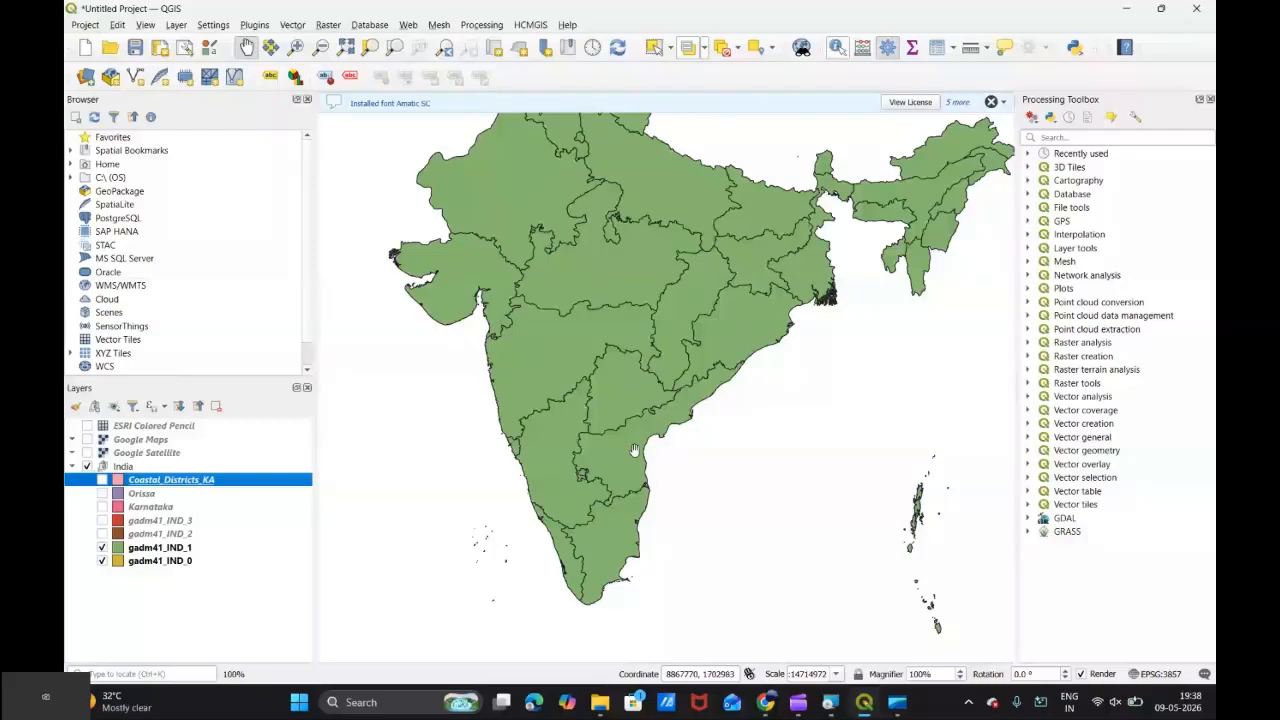
scroll(634, 451, down, 1)
scroll(613, 425, up, 1)
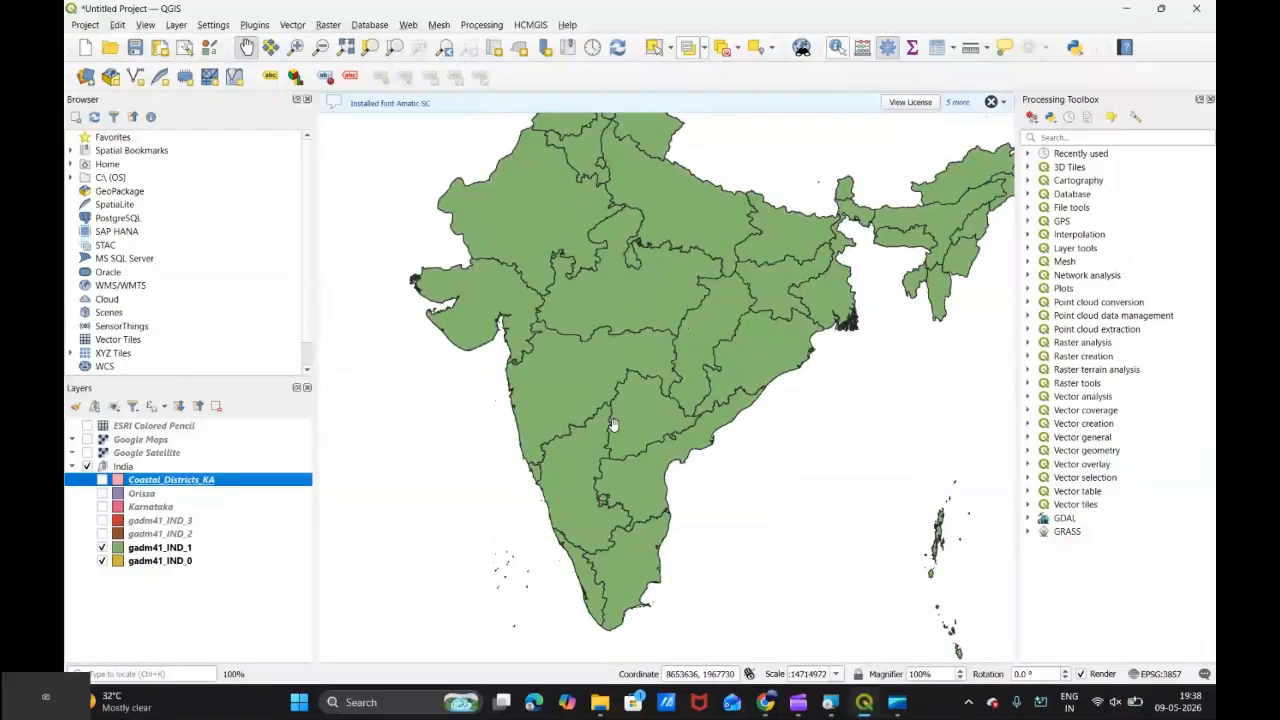
scroll(585, 448, down, 1)
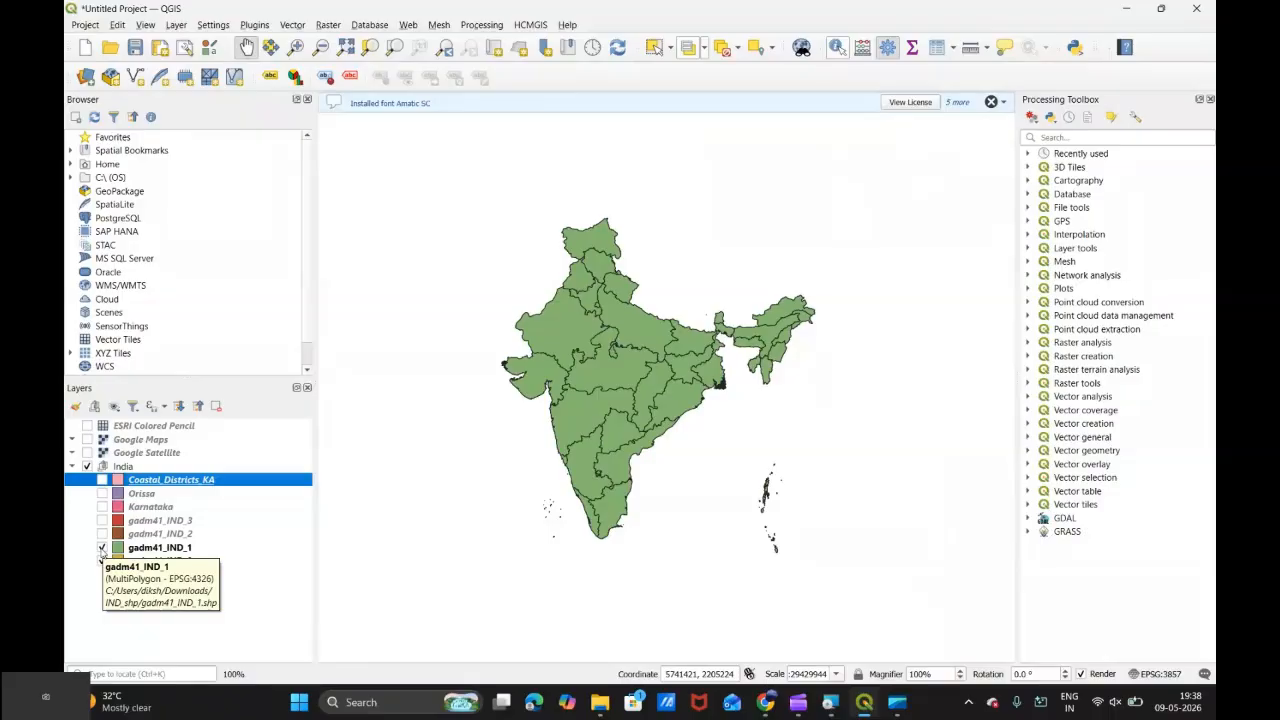
- Hide gadm41_IND_1 and inspect the gadm41_IND_0 country boundary across India
drag(649, 370, 704, 352)
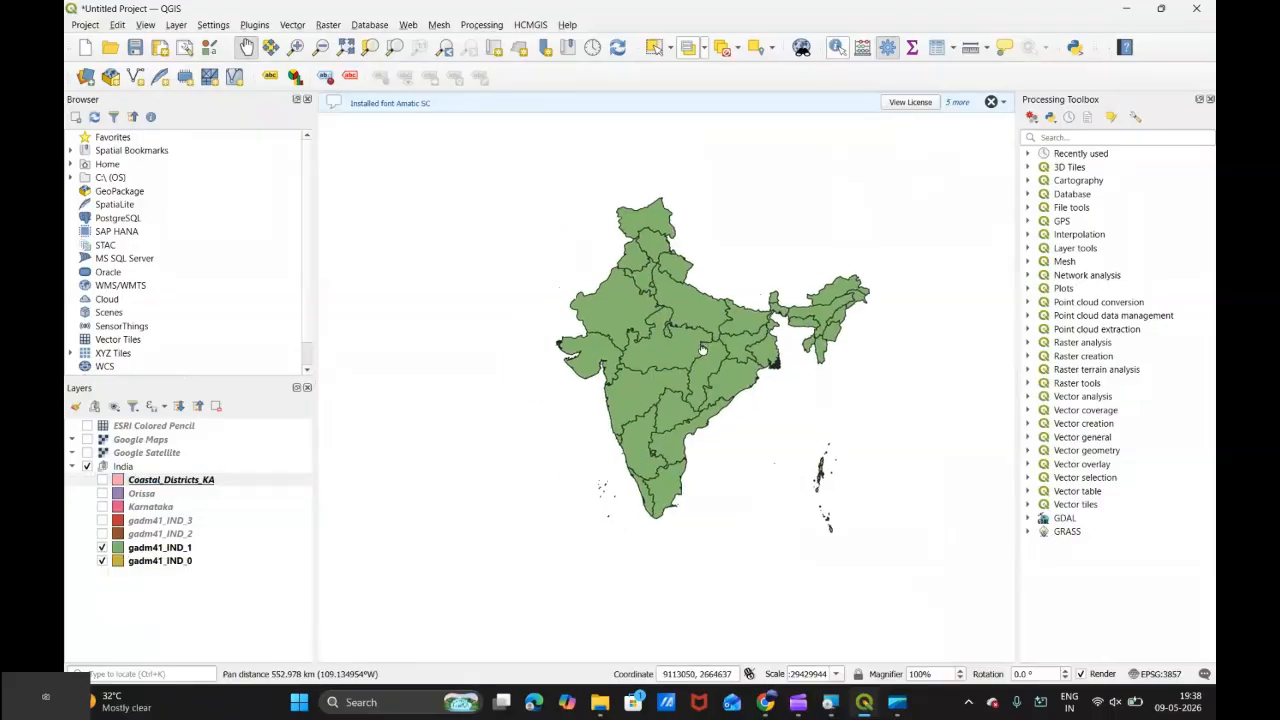
click(101, 547)
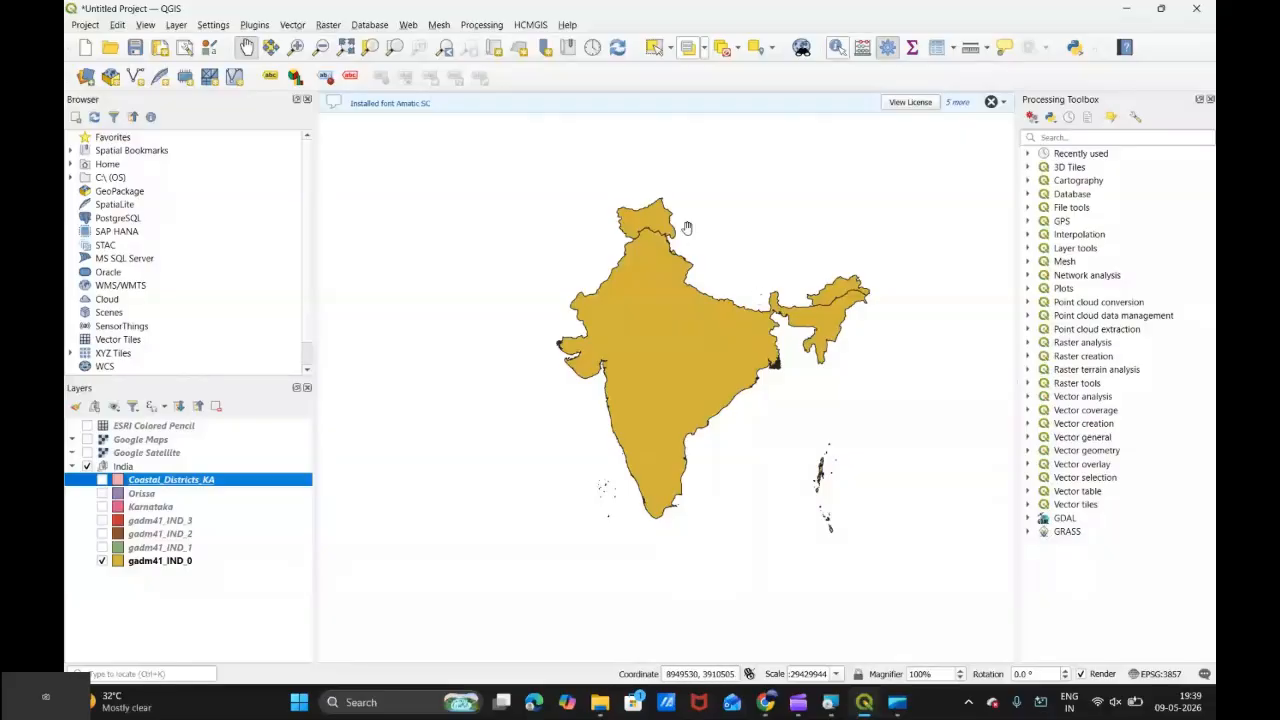
scroll(861, 305, up, 1)
scroll(861, 299, down, 1)
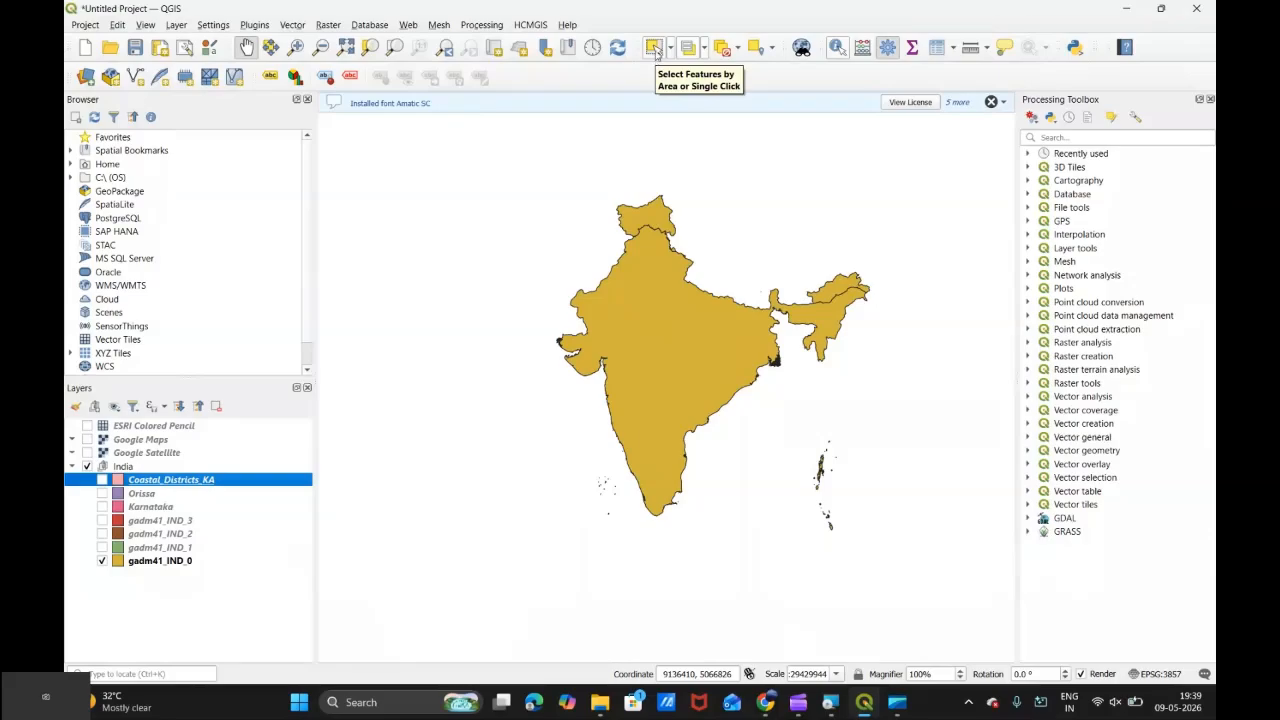
- Select the northern, mainland and north-eastern features of gadm41_IND_0 in turn to inspect their extents, and deselect everything
click(652, 48)
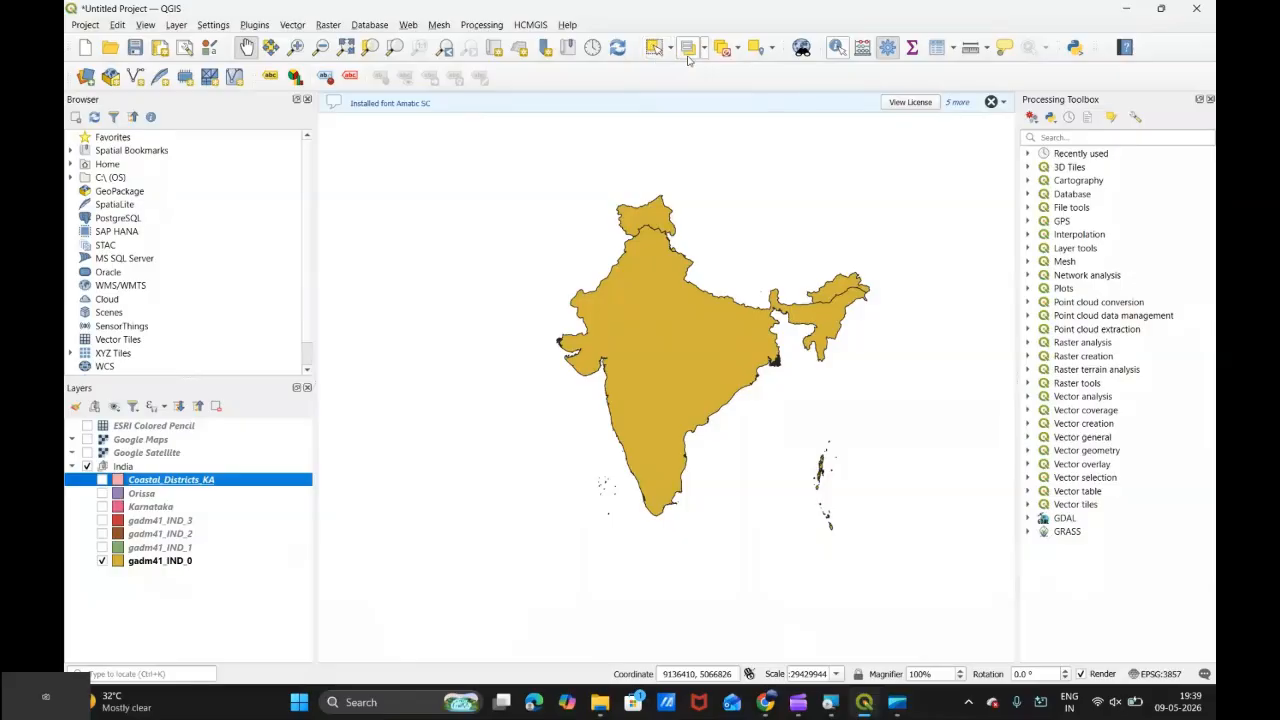
click(653, 48)
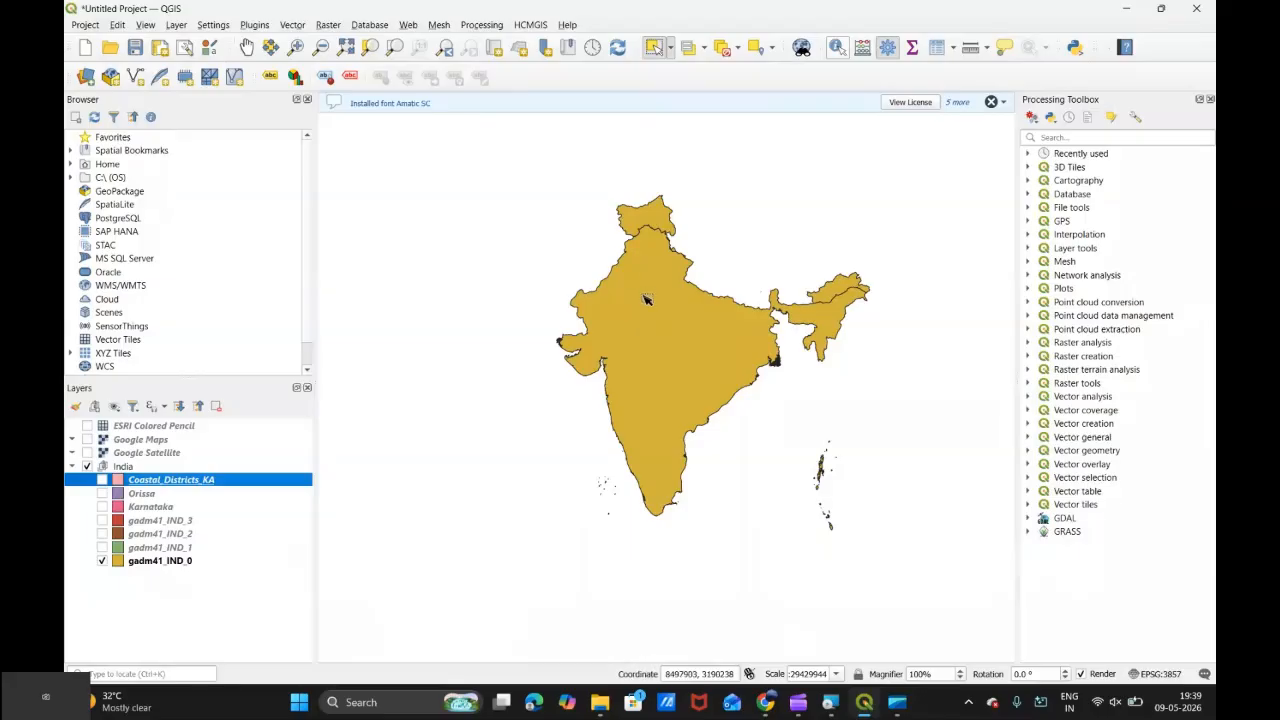
click(650, 228)
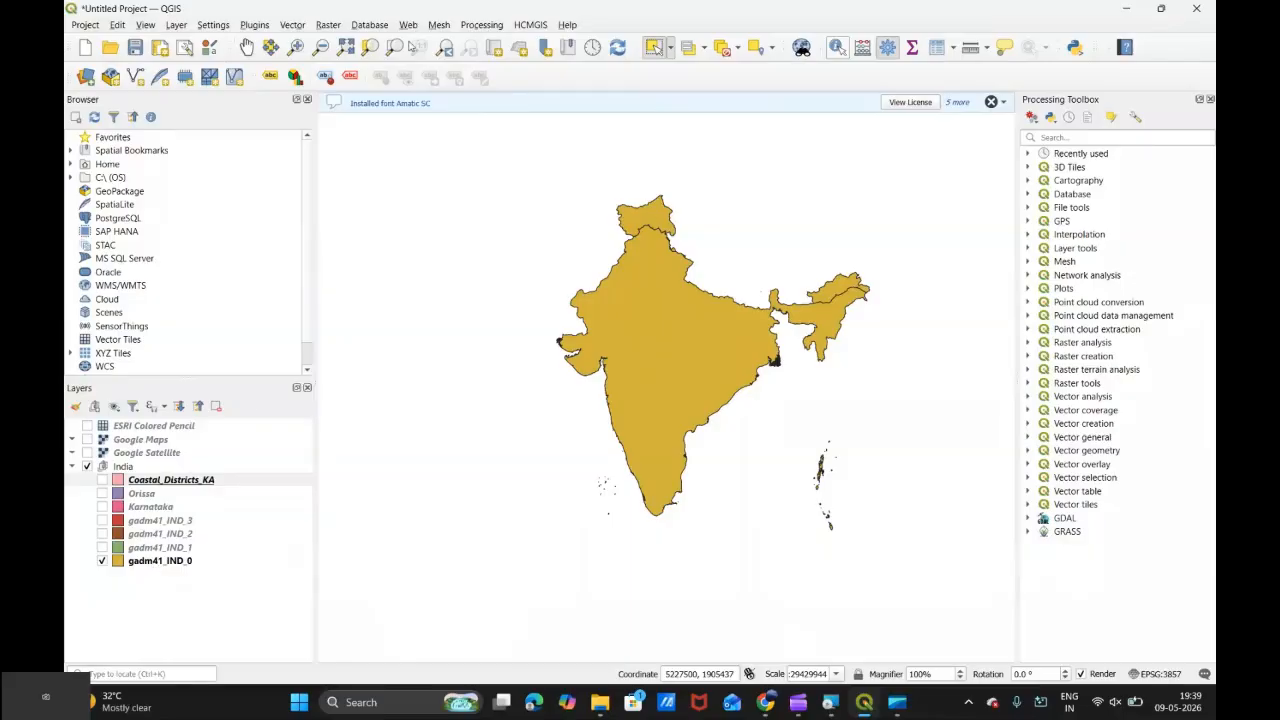
click(155, 562)
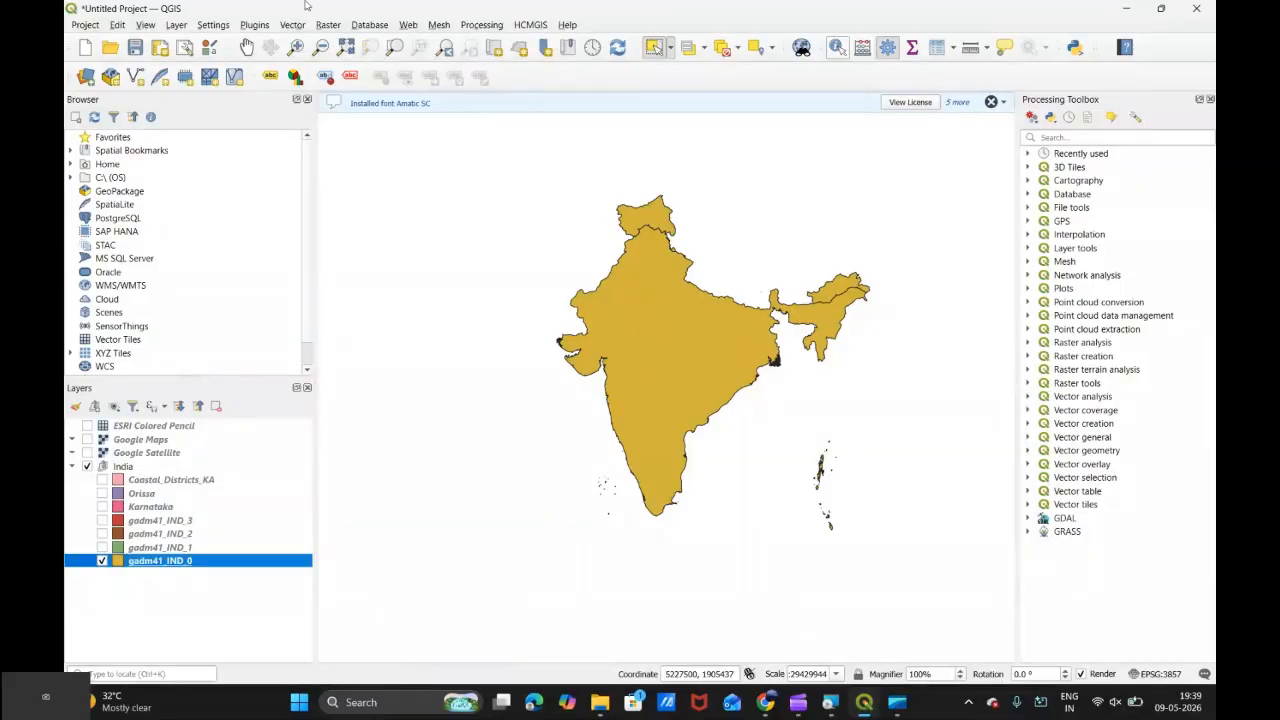
click(652, 215)
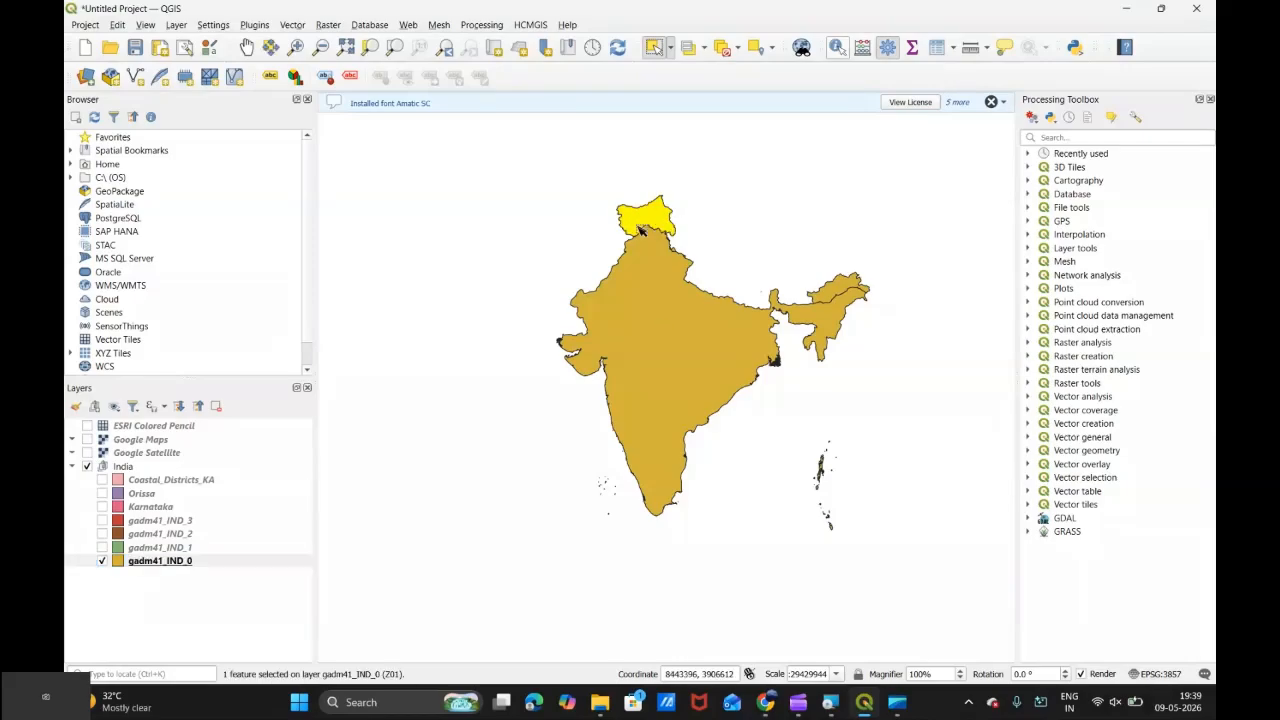
click(693, 399)
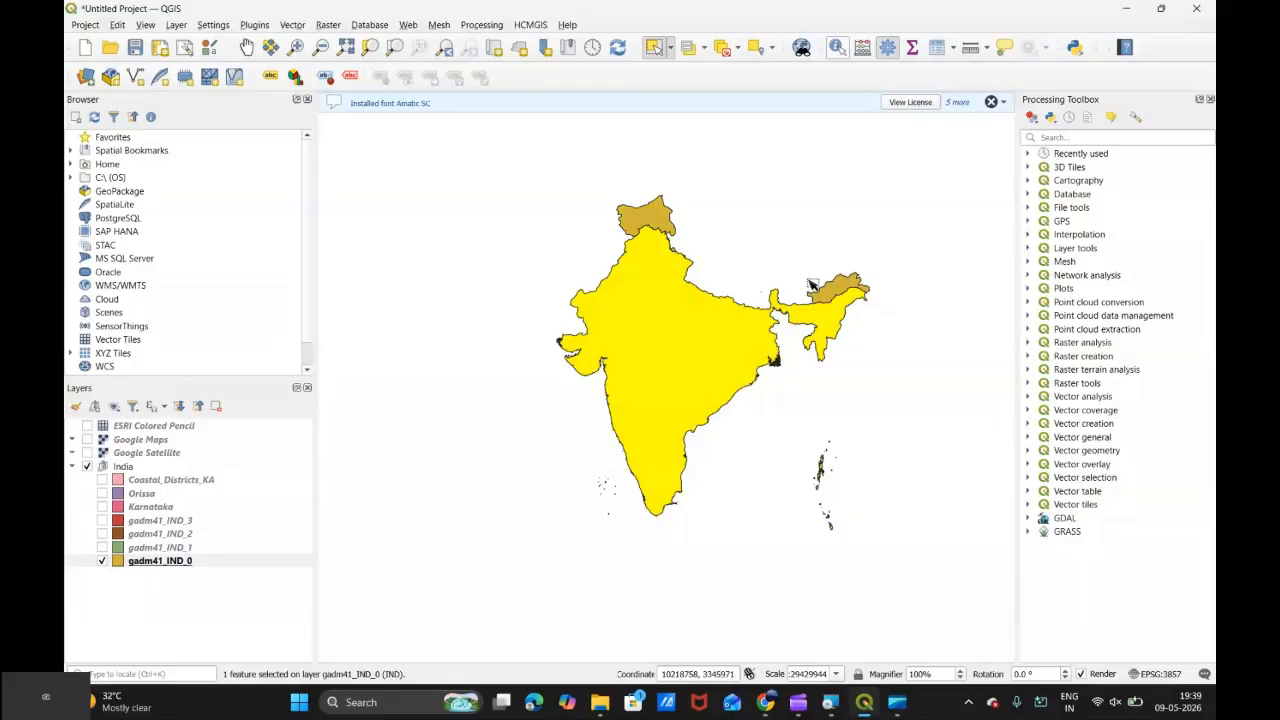
click(840, 288)
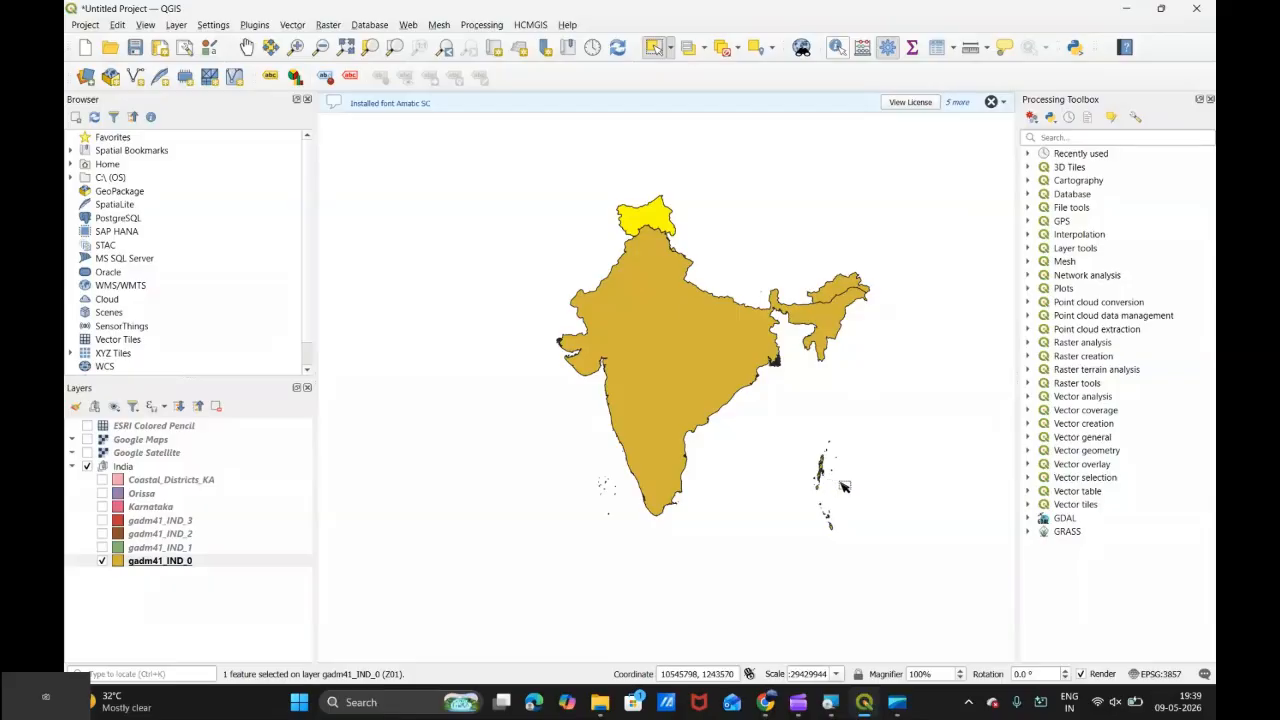
scroll(843, 510, up, 2)
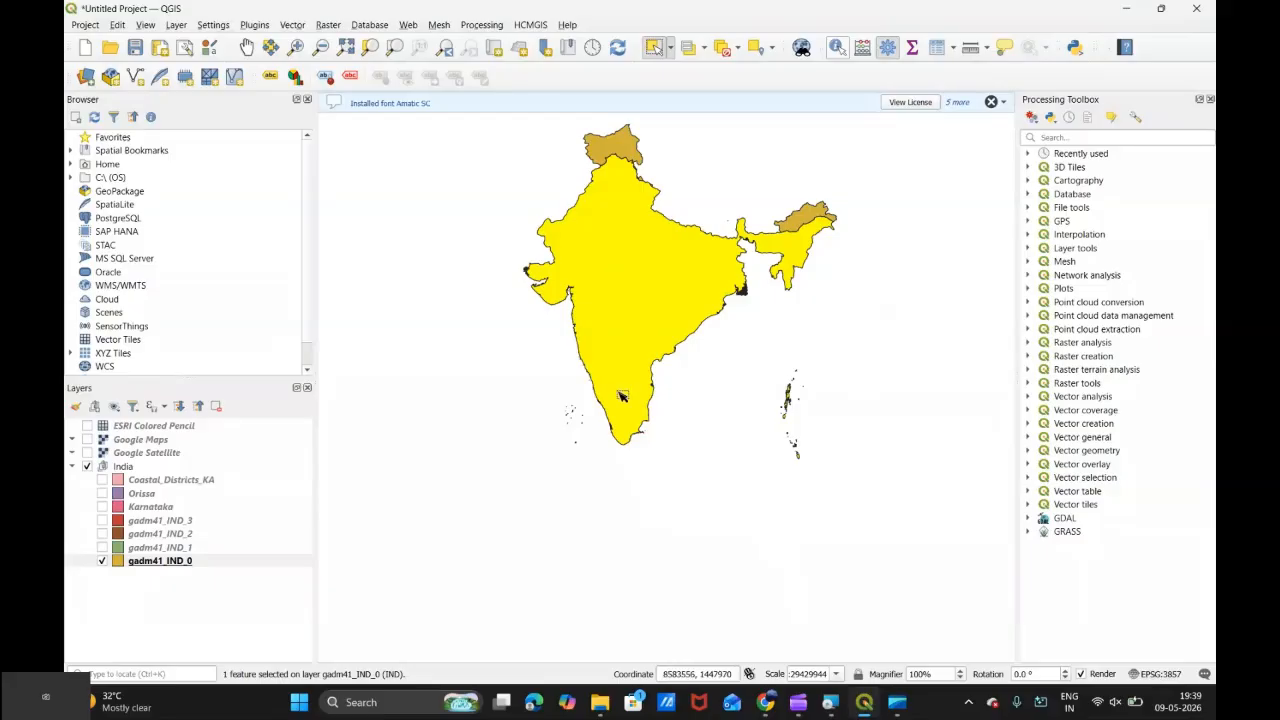
click(724, 52)
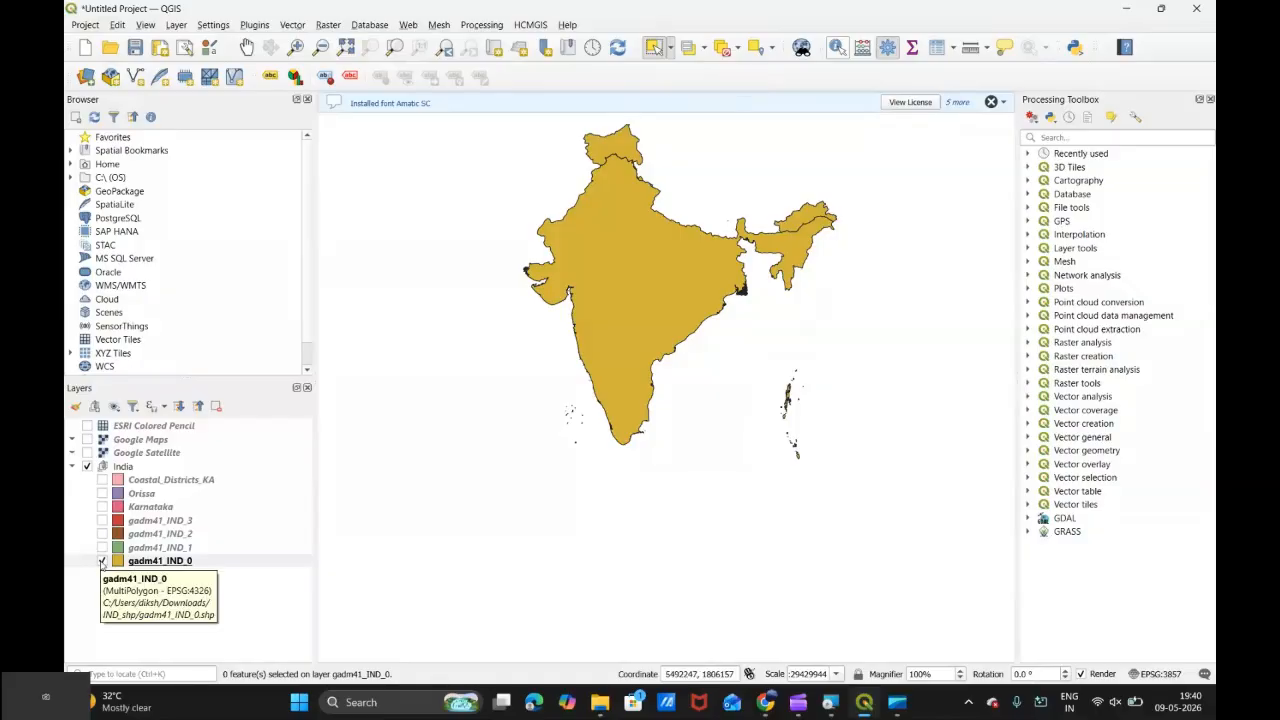
- Hide gadm41_IND_0 and compare gadm41_IND_1 with gadm41_IND_2, leaving only gadm41_IND_1 displayed
click(102, 562)
click(102, 548)
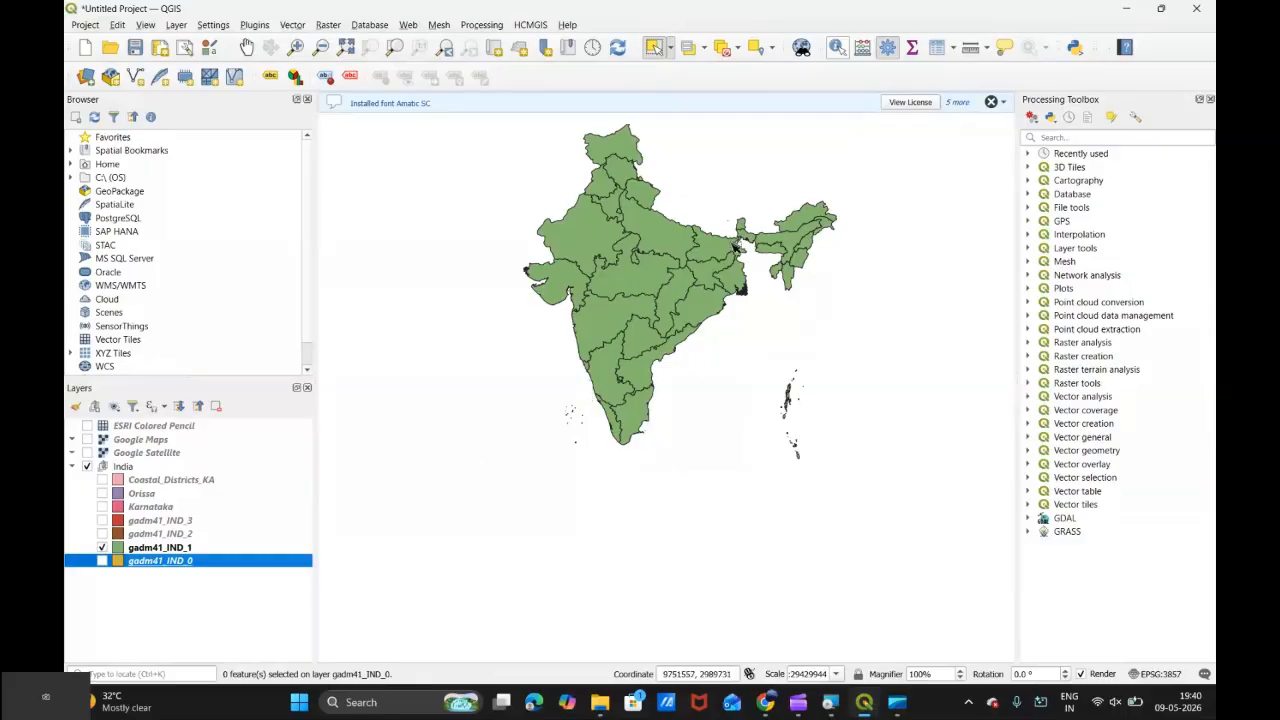
click(102, 548)
click(102, 534)
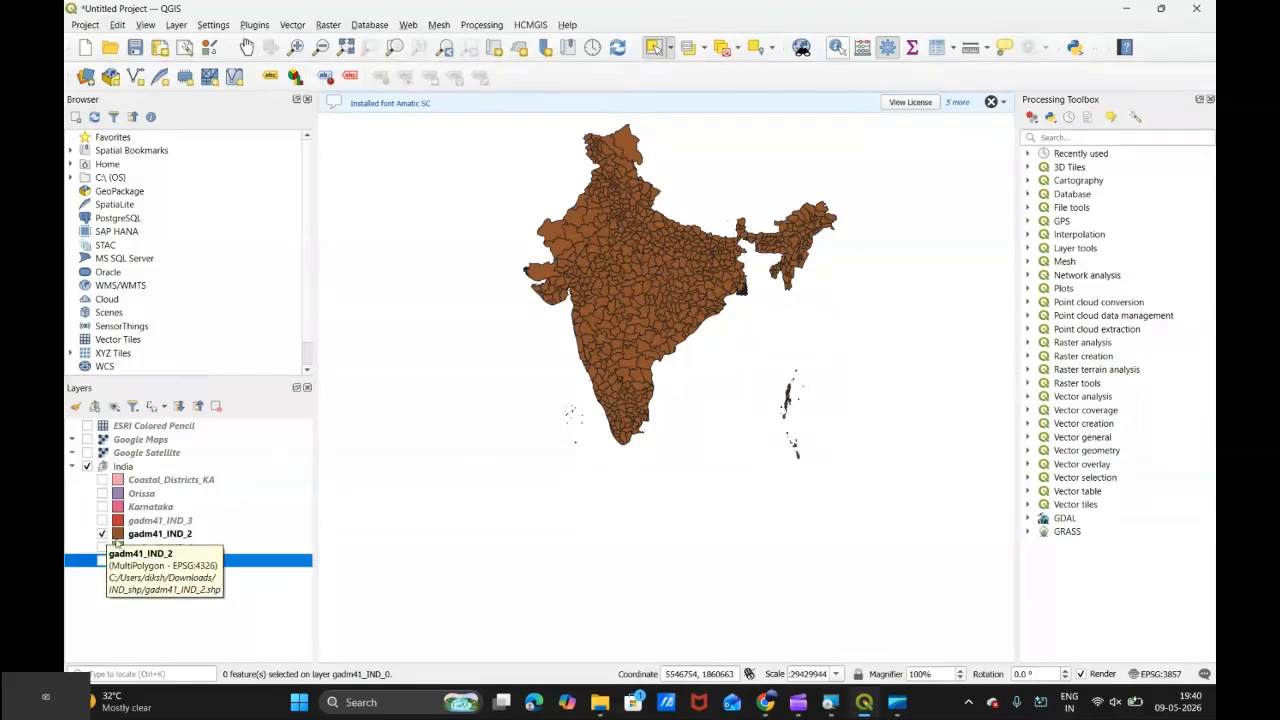
click(102, 534)
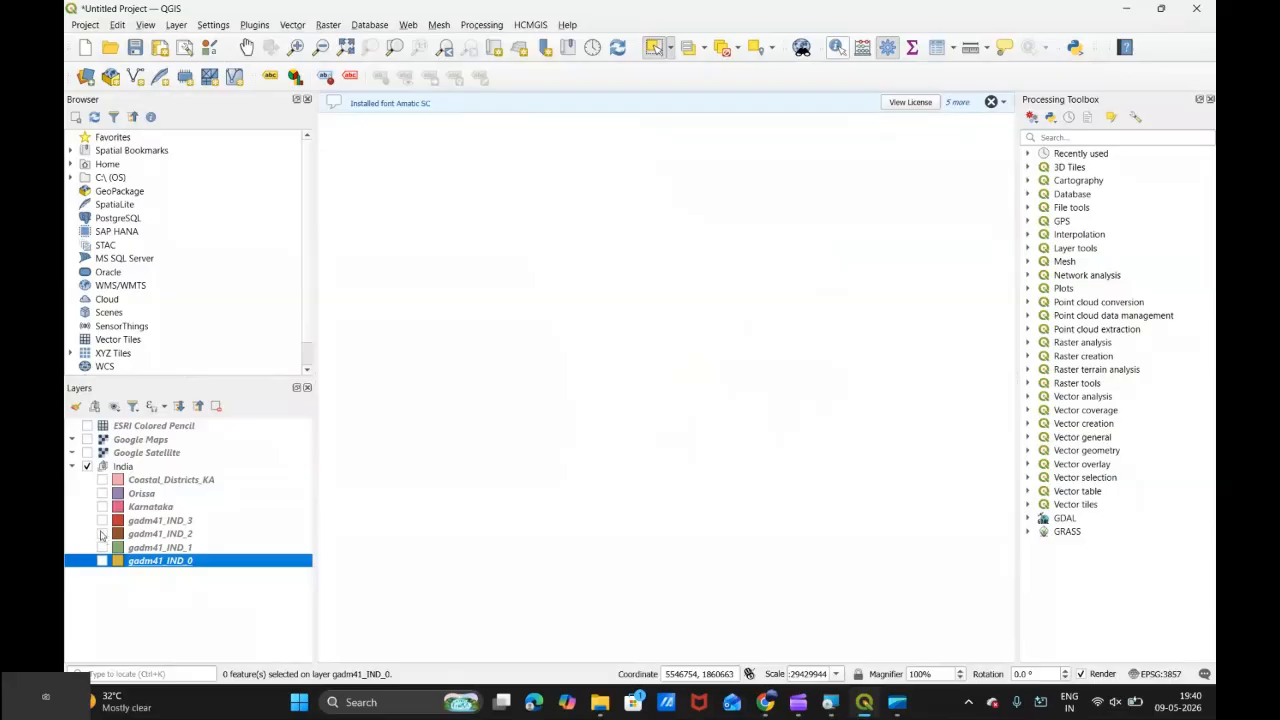
click(102, 547)
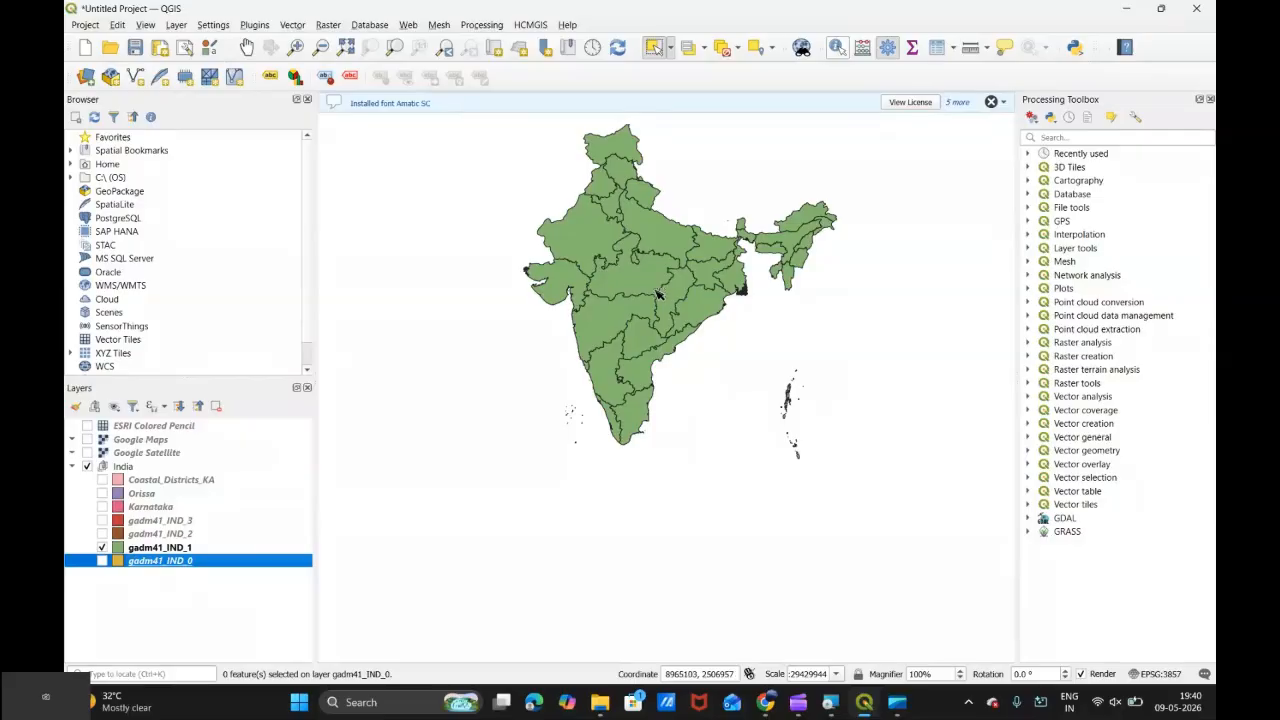
- Check the Orissa and Karnataka layers against the gadm41_IND_1 state boundaries
click(102, 493)
click(102, 493)
click(102, 507)
- Select Maharashtra in the gadm41_IND_1 layer and open the export settings for saving only the selected feature
click(157, 548)
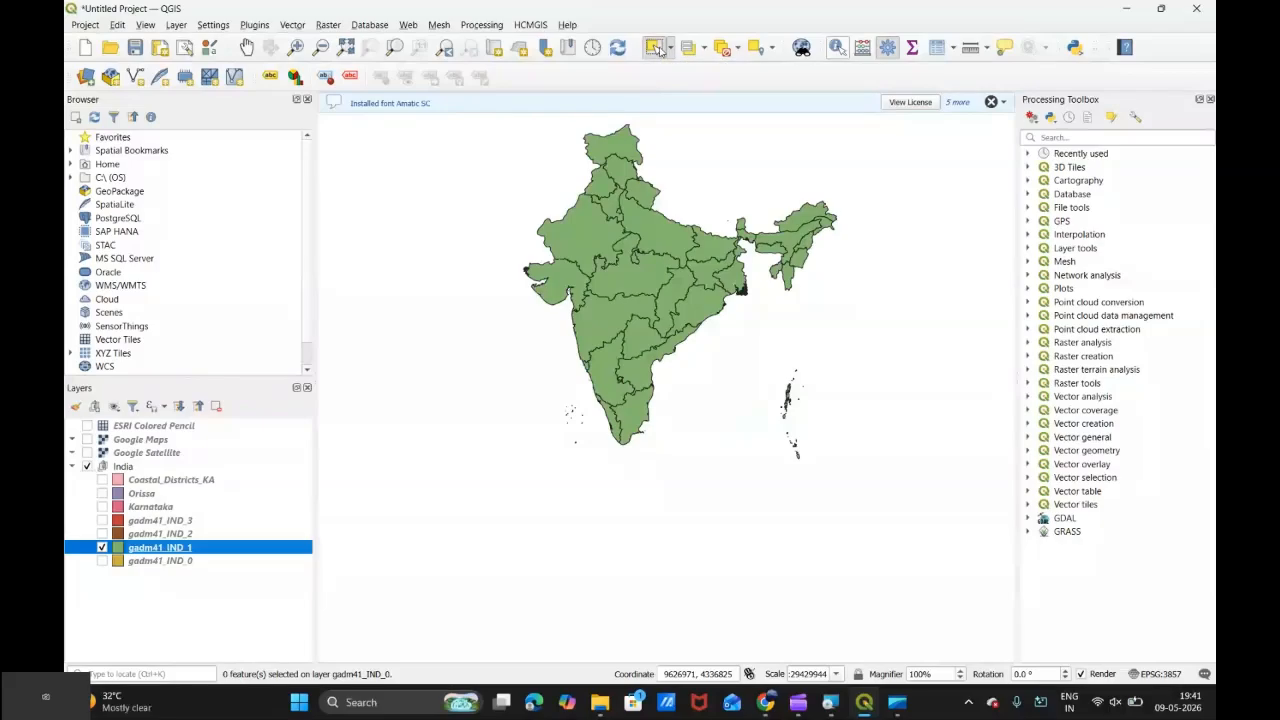
click(595, 333)
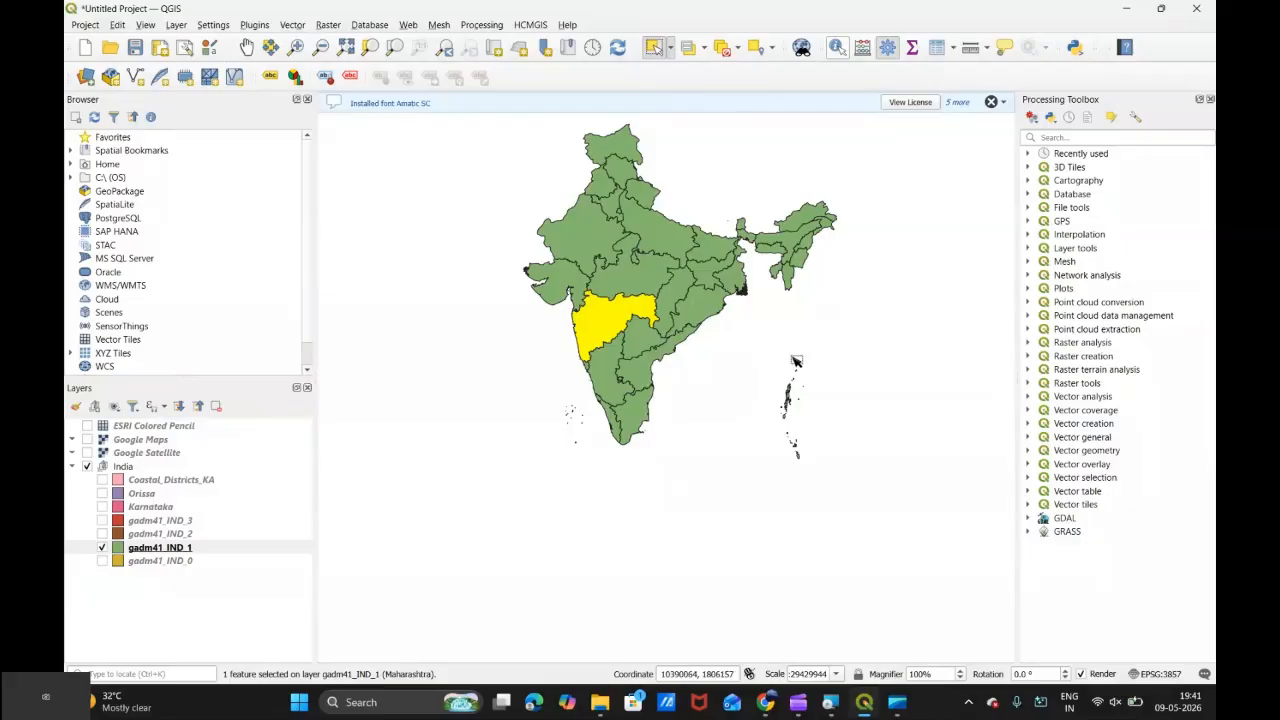
right_click(149, 549)
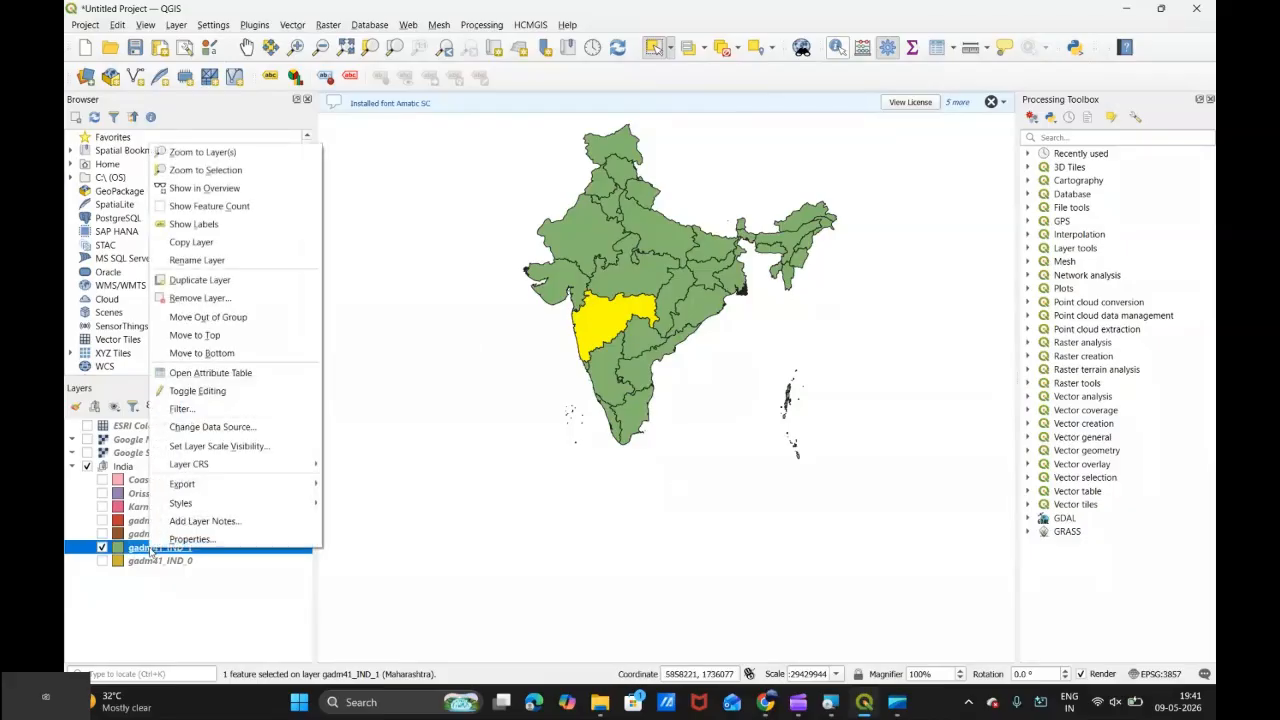
mouse_move(247, 489)
mouse_move(200, 486)
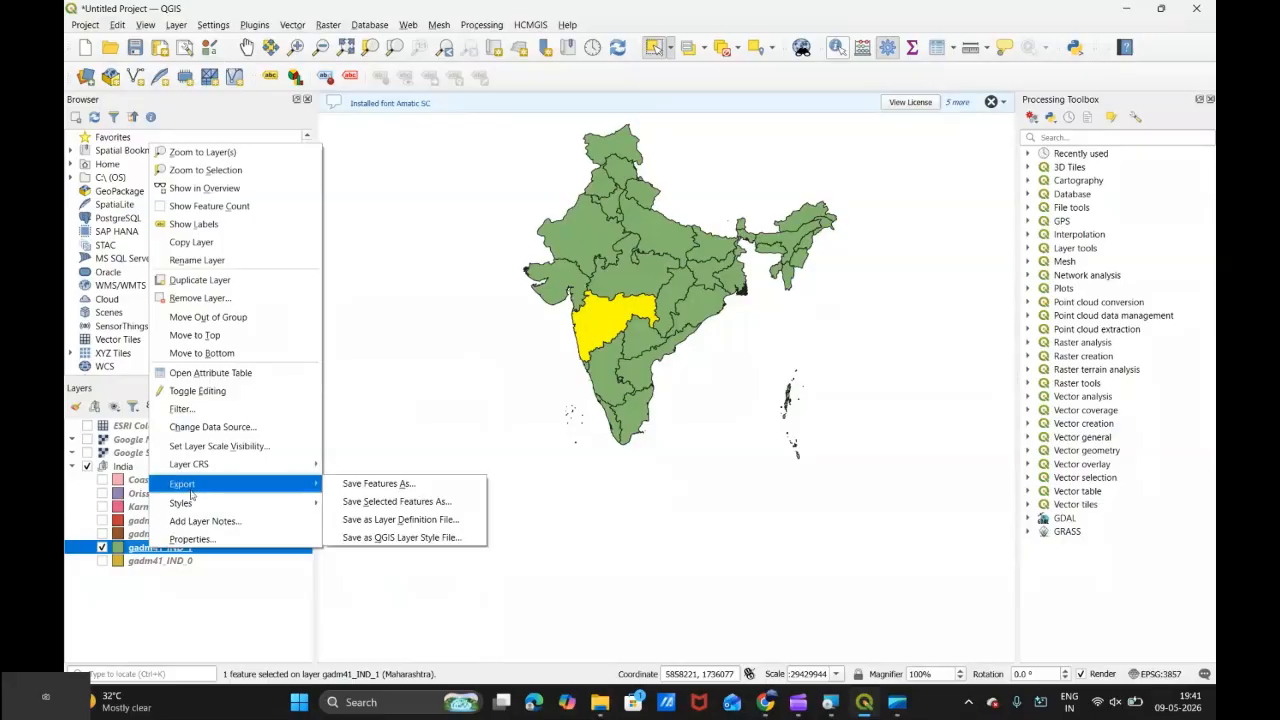
click(394, 503)
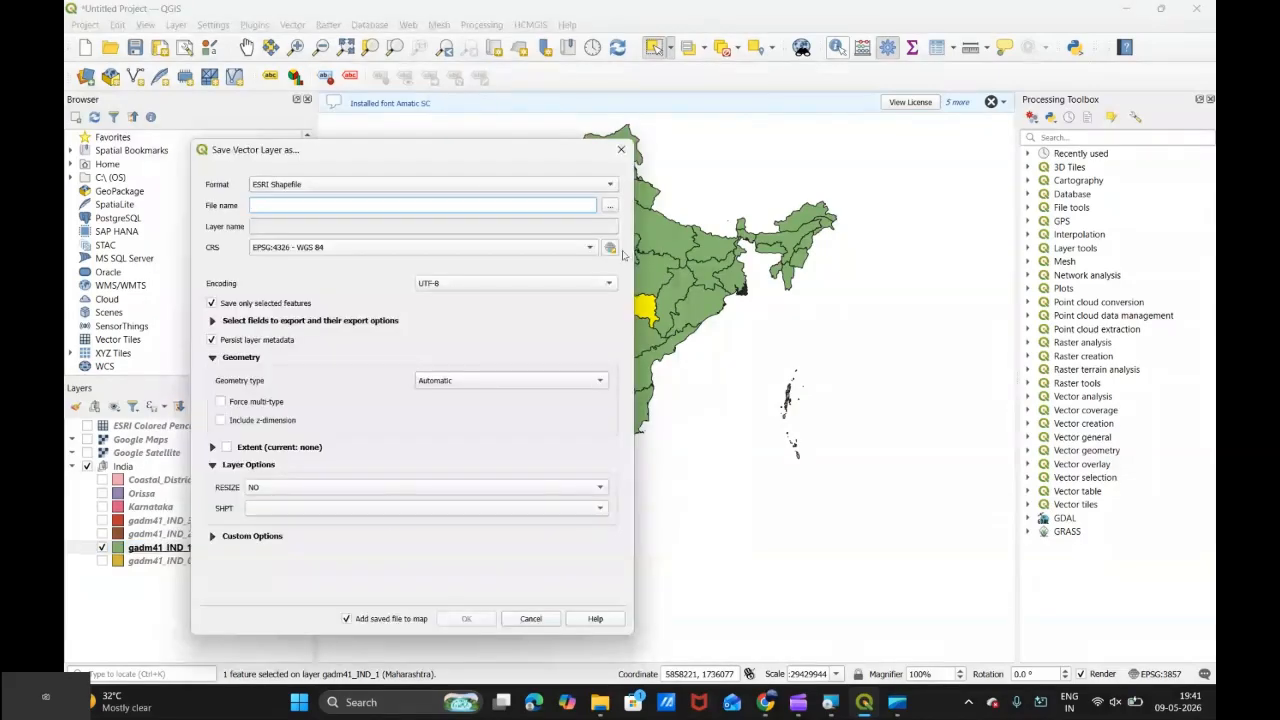
drag(416, 151, 972, 108)
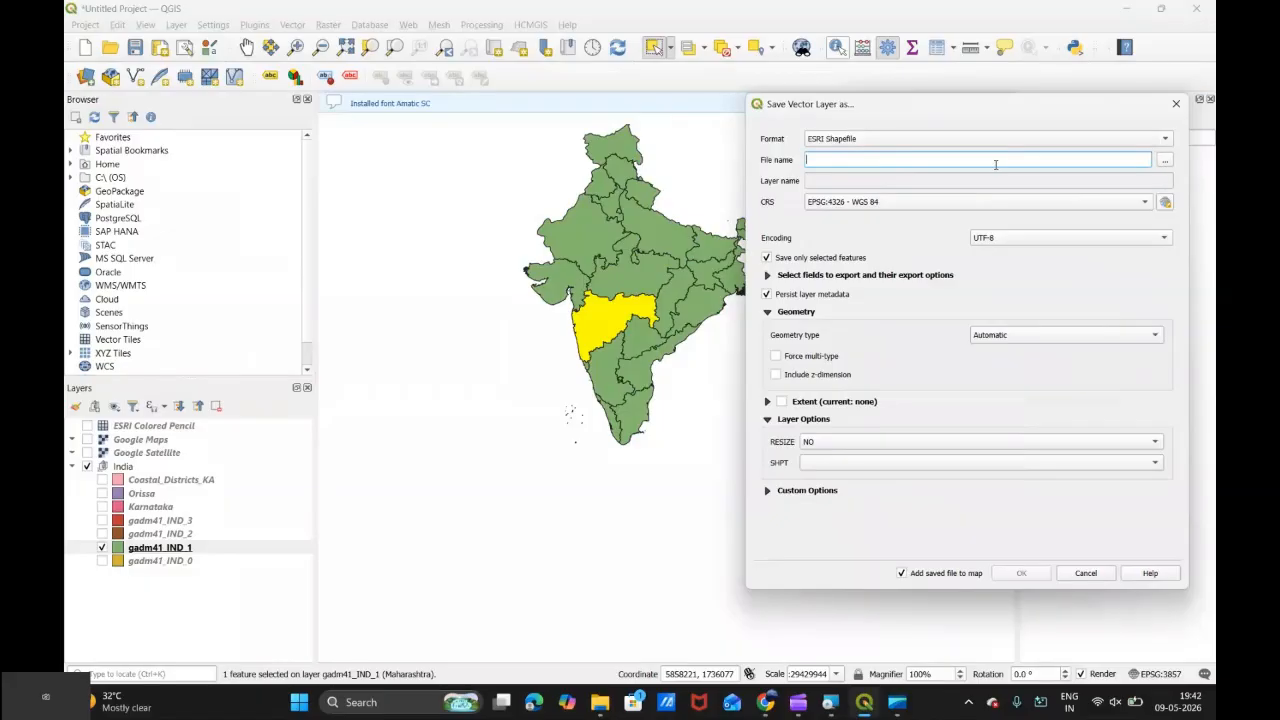
- Name the exported shapefile Maharashtra in the IND_shp folder under Downloads
click(1164, 161)
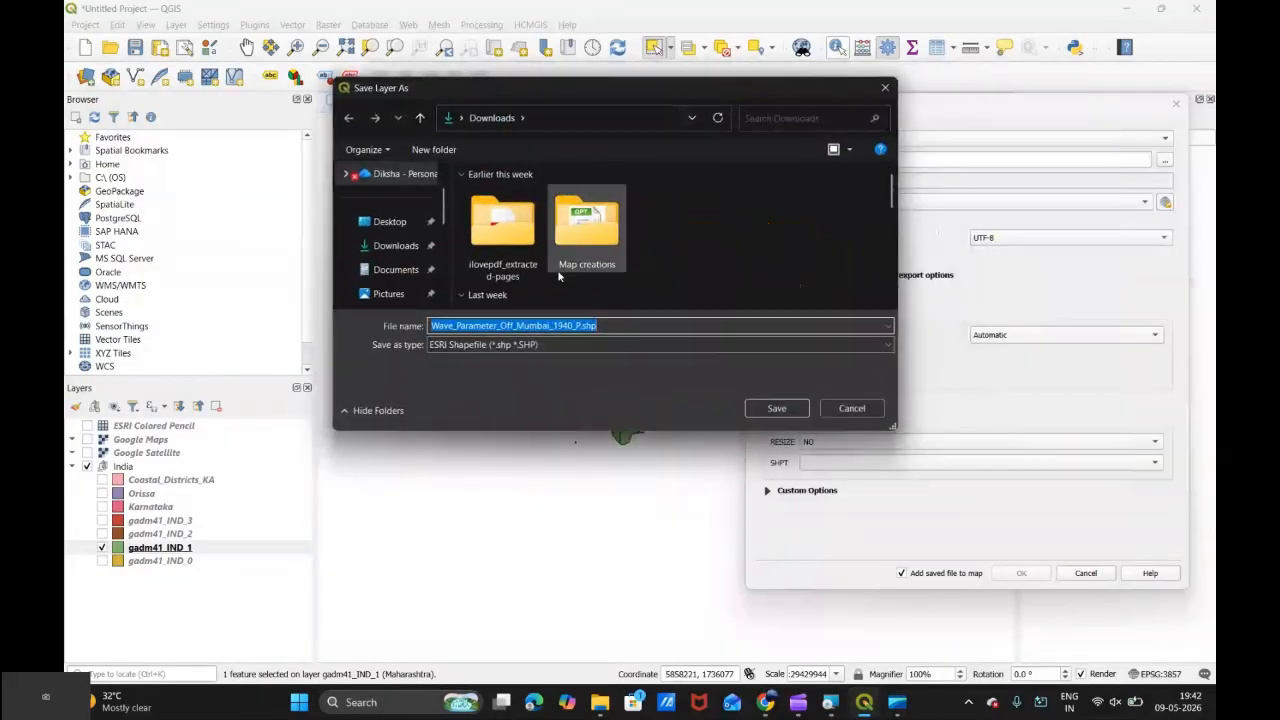
scroll(590, 230, down, 2)
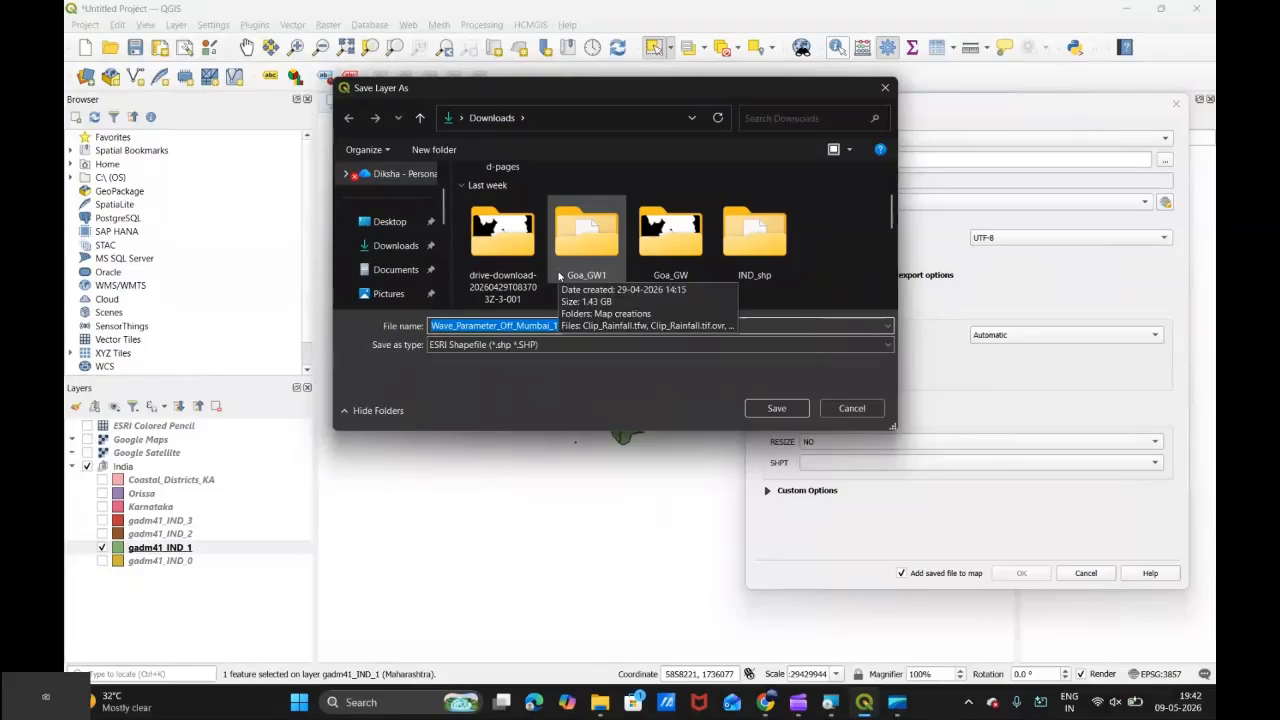
scroll(790, 276, down, 1)
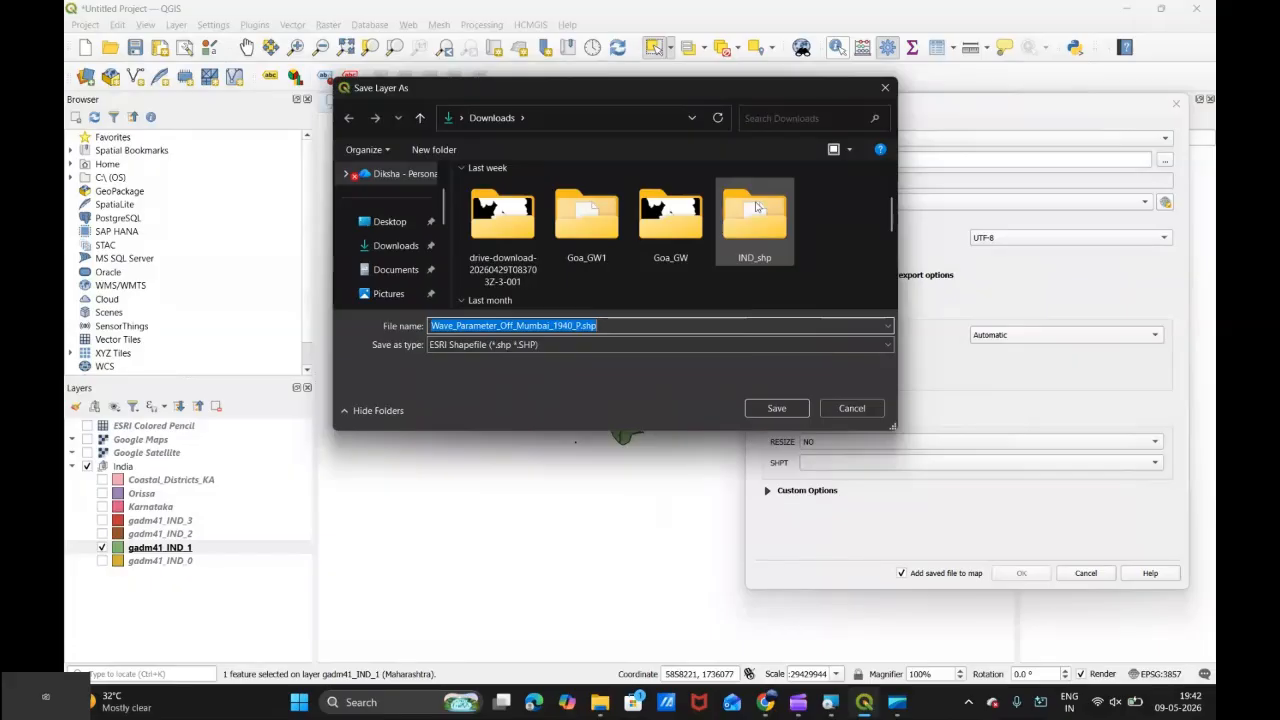
double_click(790, 255)
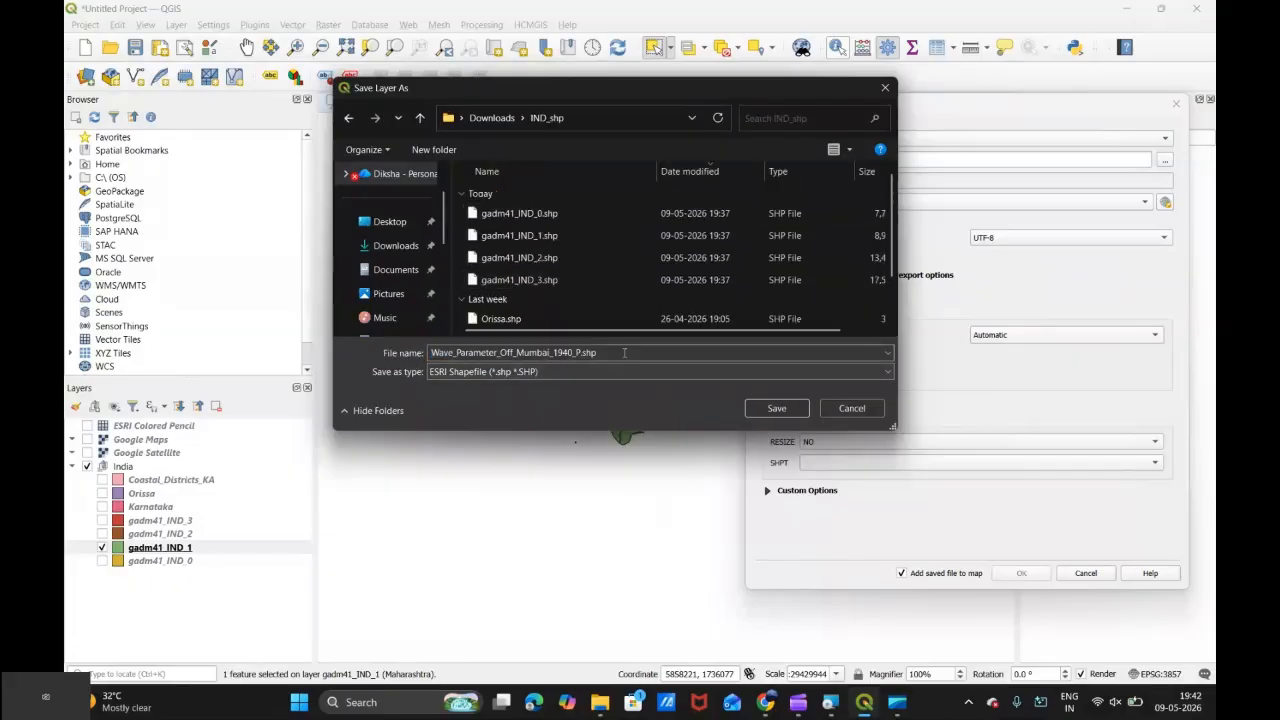
click(600, 354)
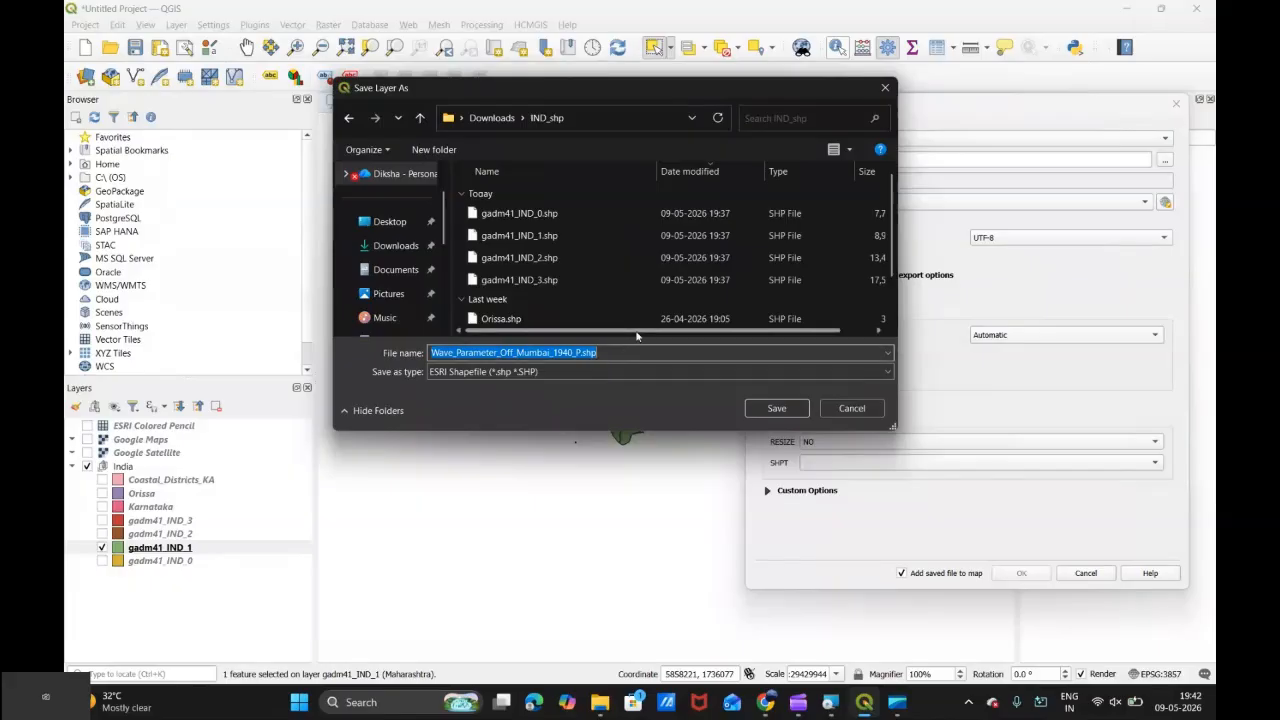
text(Maharashtra)
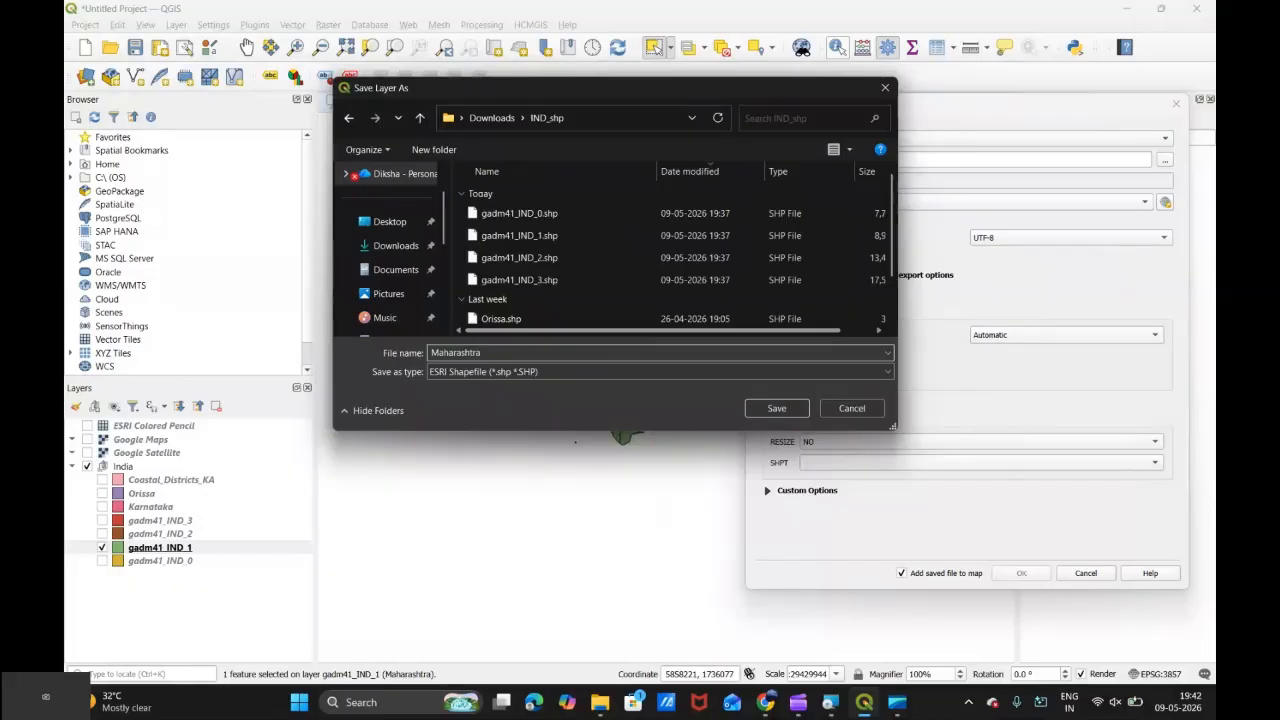